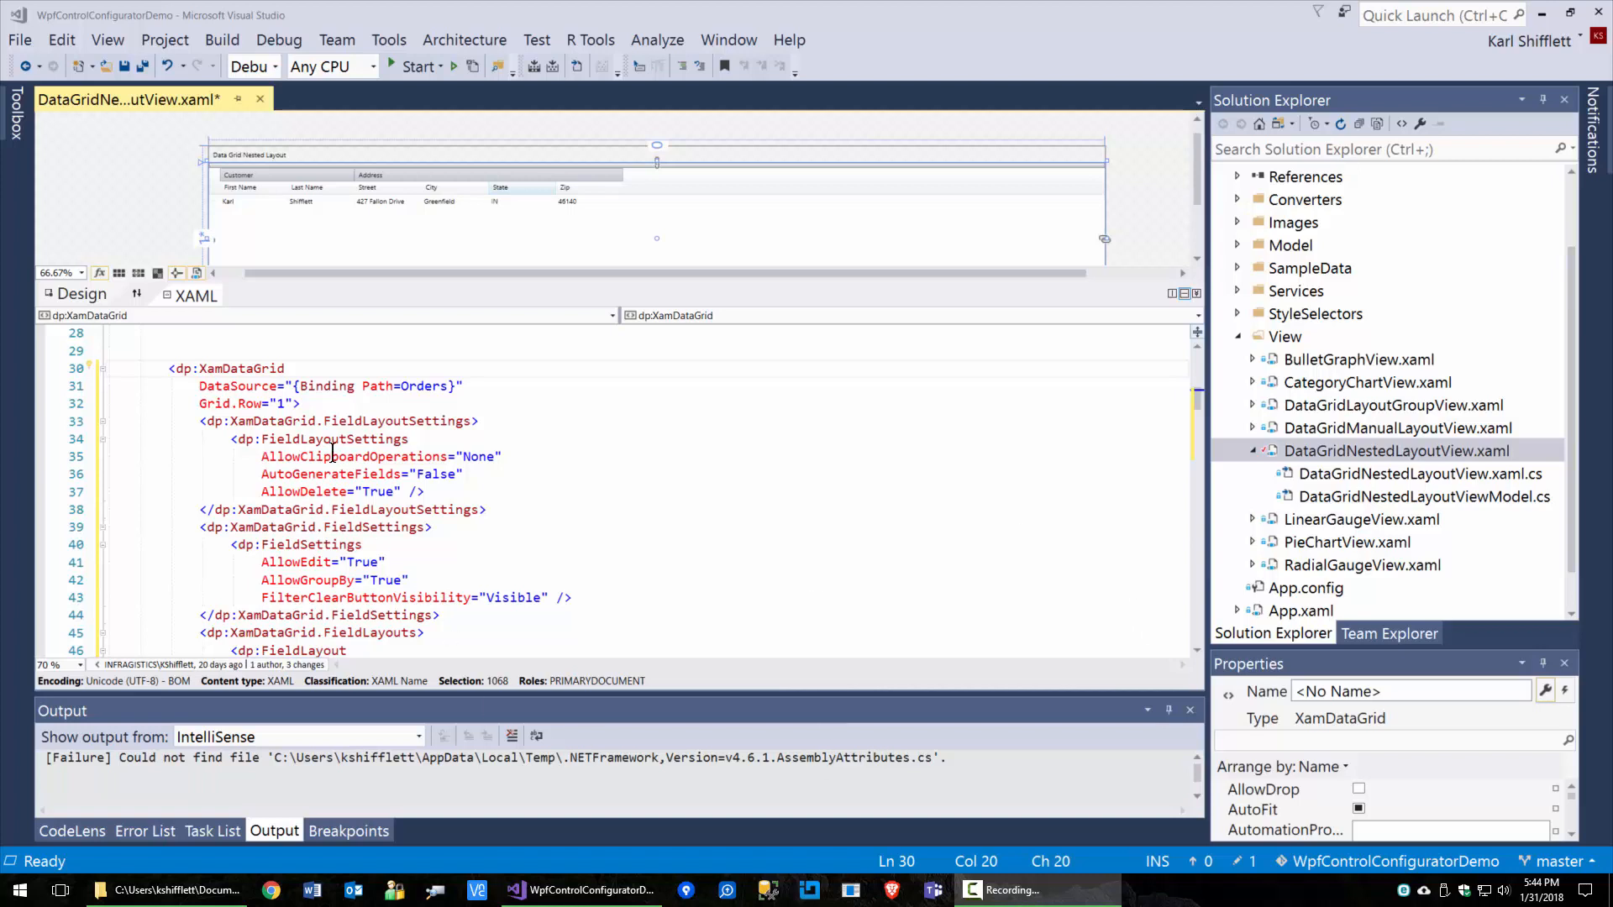
- Open the Orders-bound XamDataGrid in the control configurator and remove the Customer field group with its FirstName and LastName fields from Order Layout
left_click(286, 371)
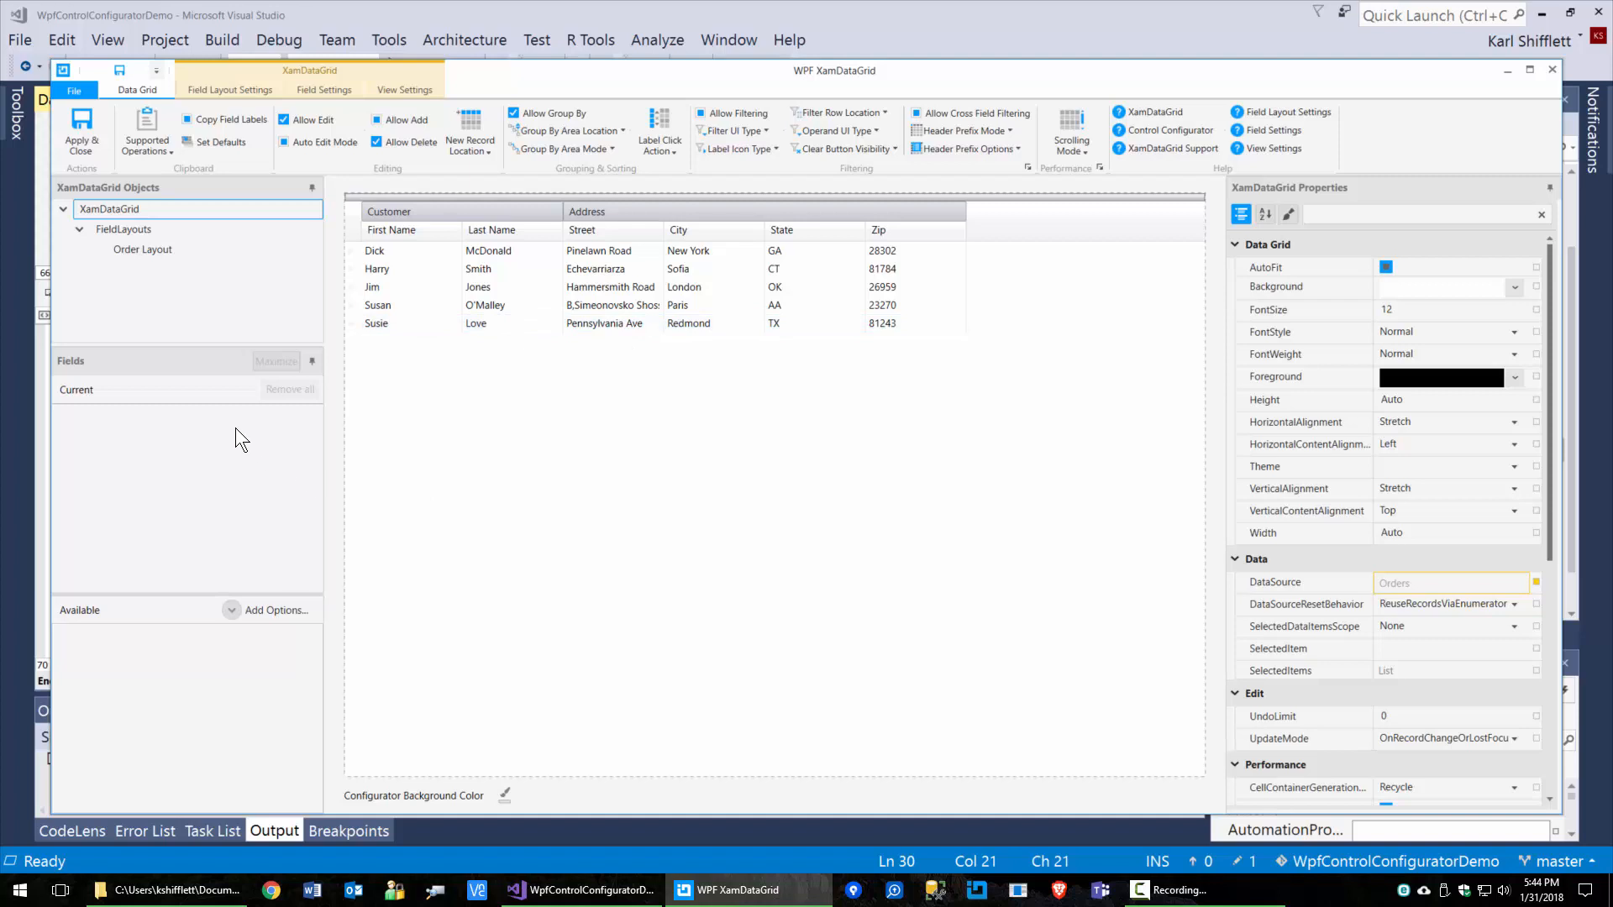
left_click(158, 254)
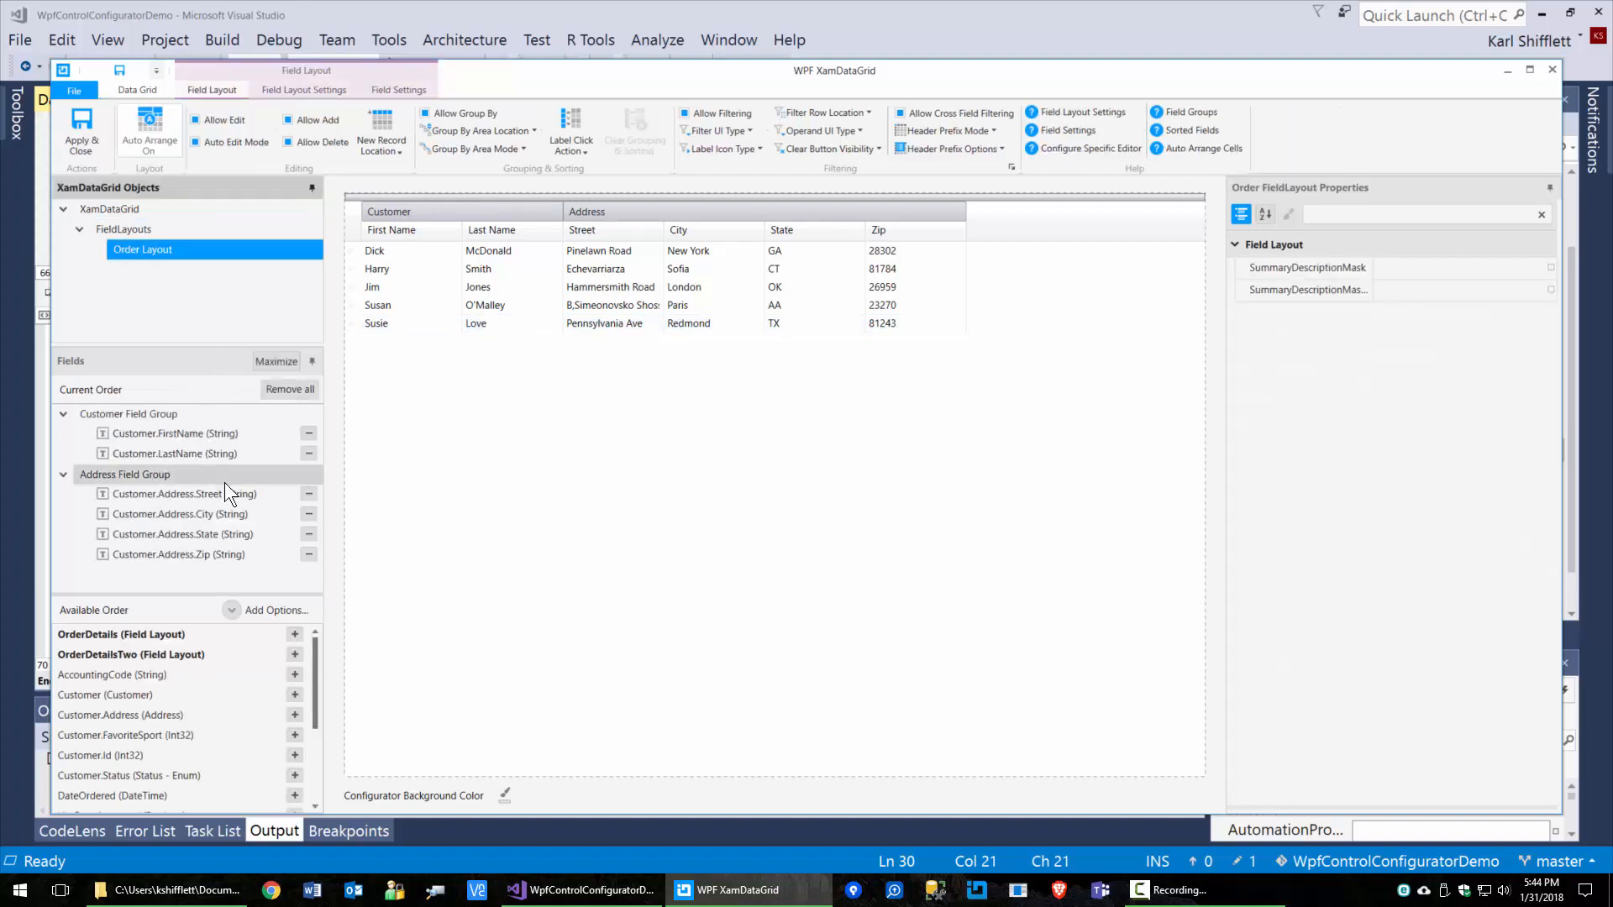
left_click(309, 433)
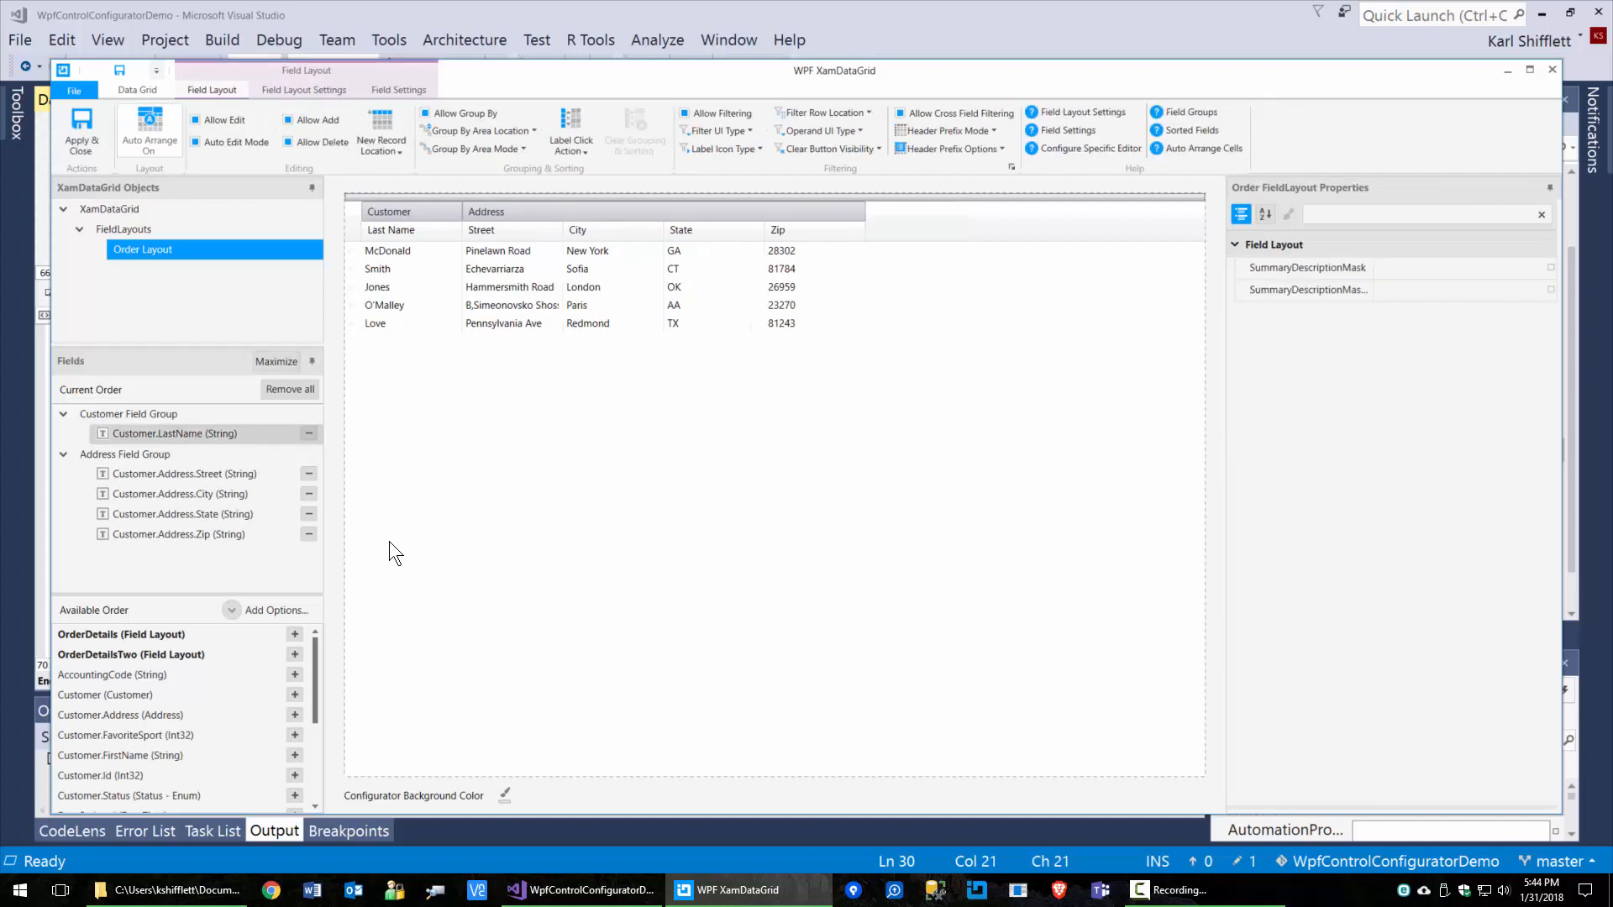
left_click(309, 433)
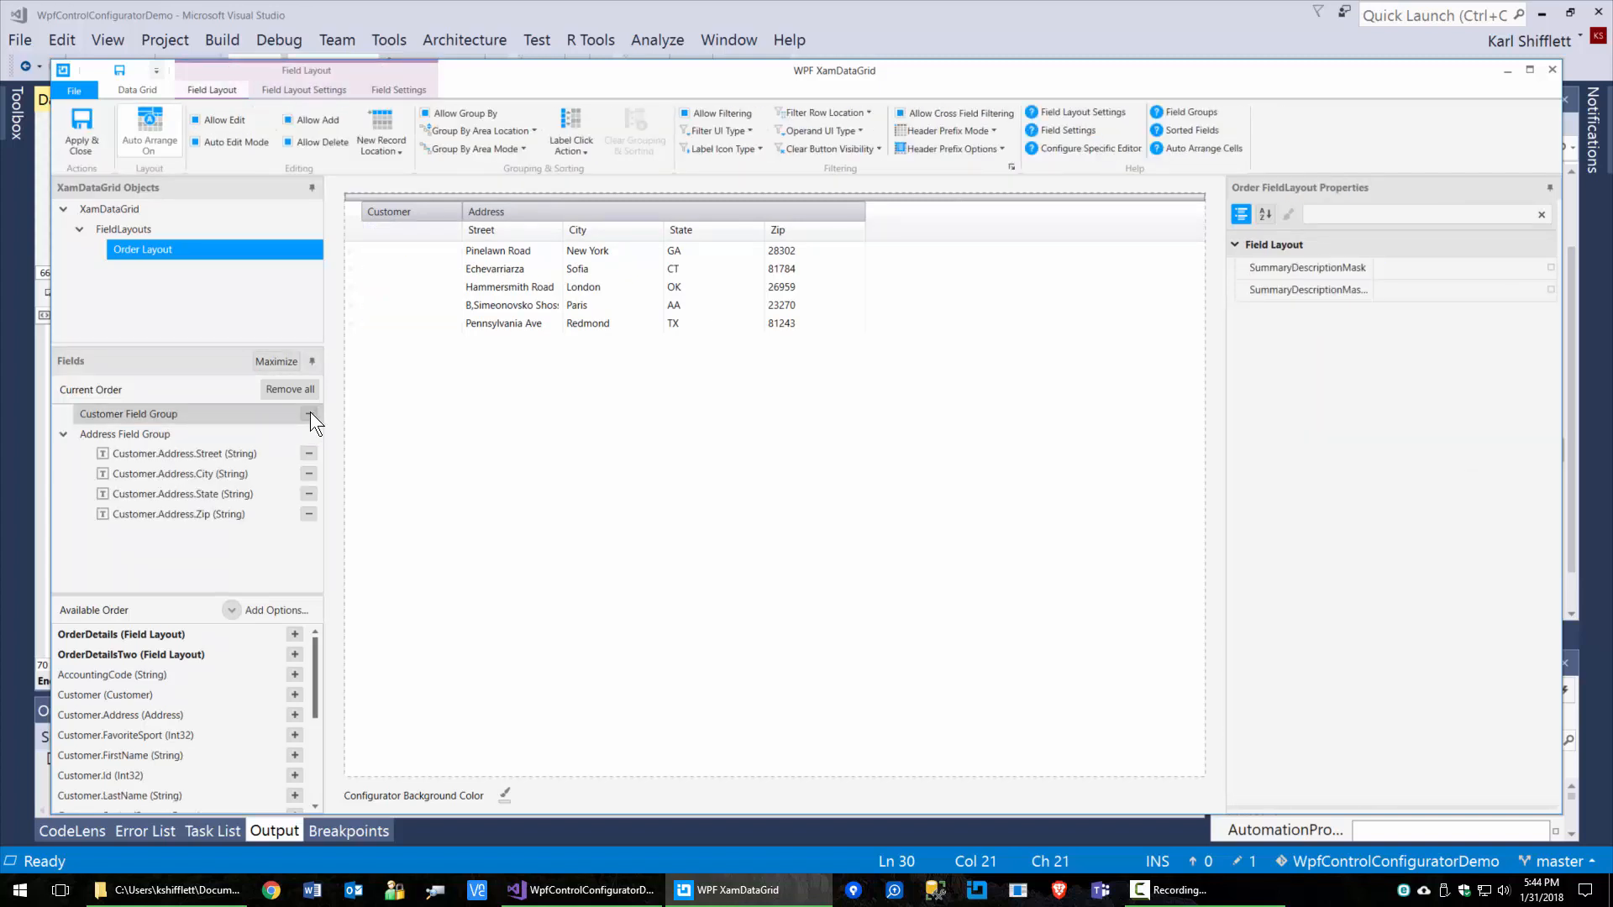
left_click(310, 412)
left_click(310, 412)
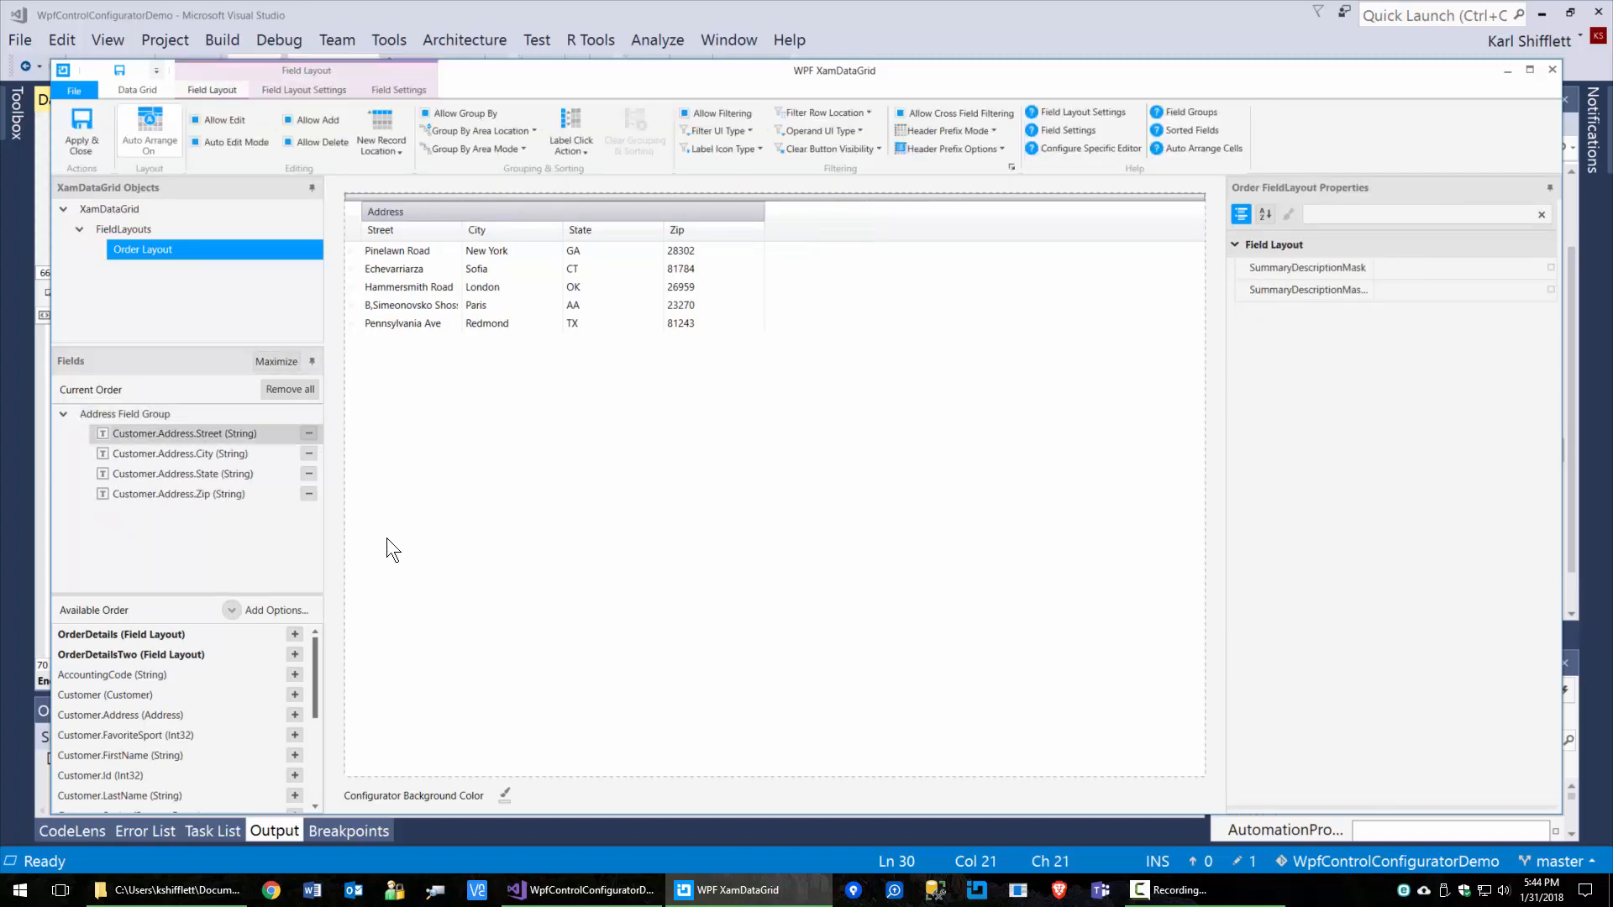
- Remove the Street, City, State and Zip fields and the Address field group from Order Layout
left_click(309, 435)
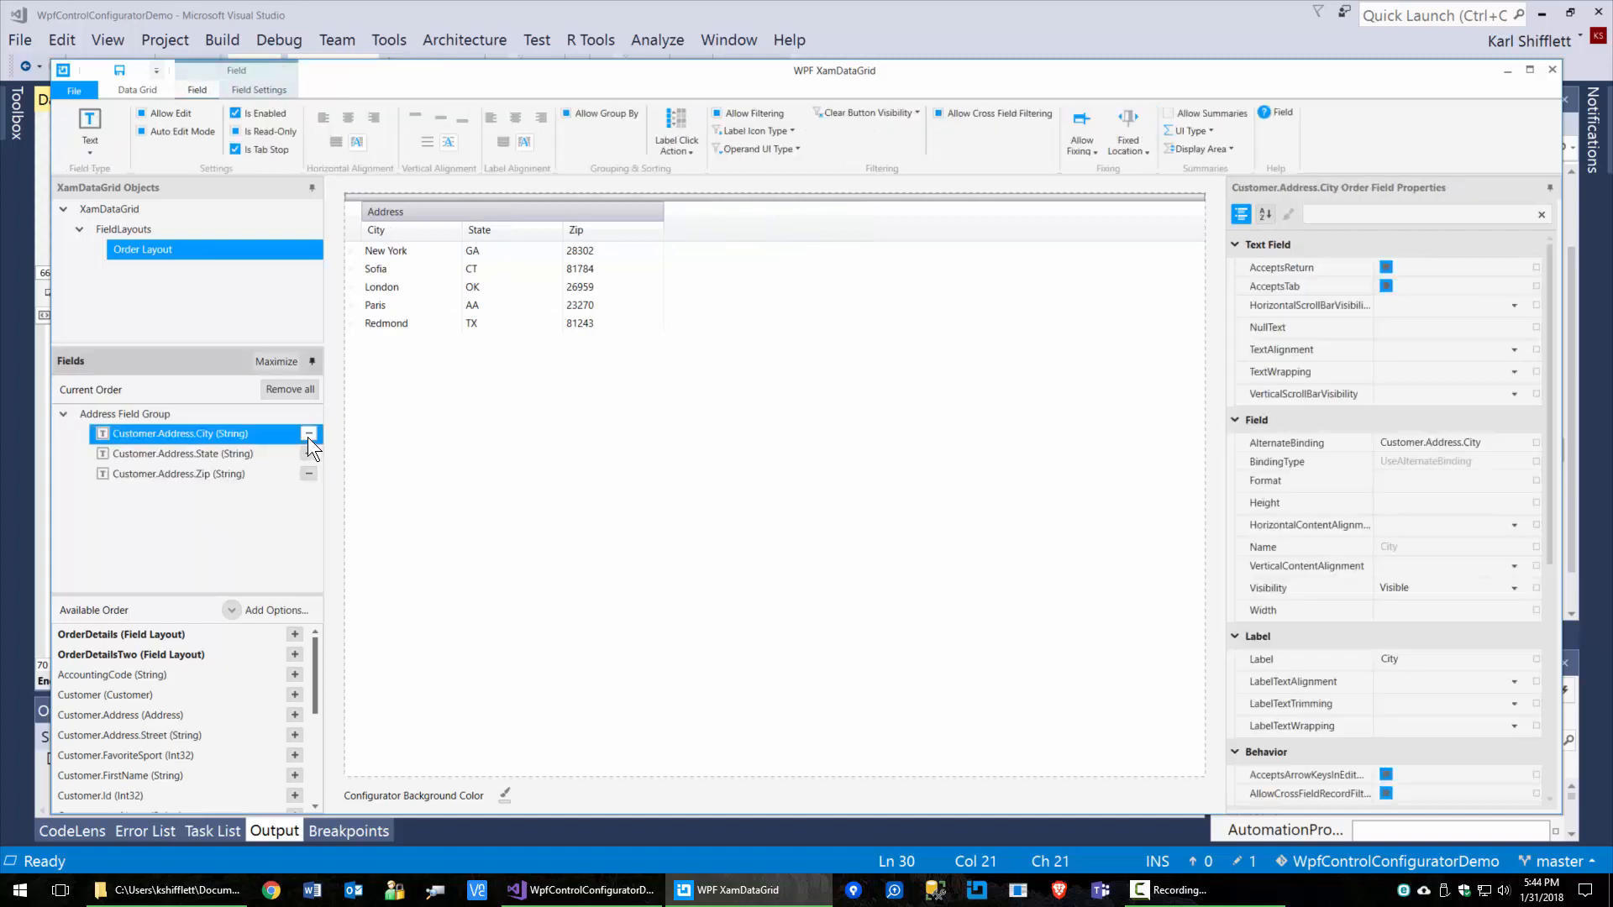
left_click(309, 433)
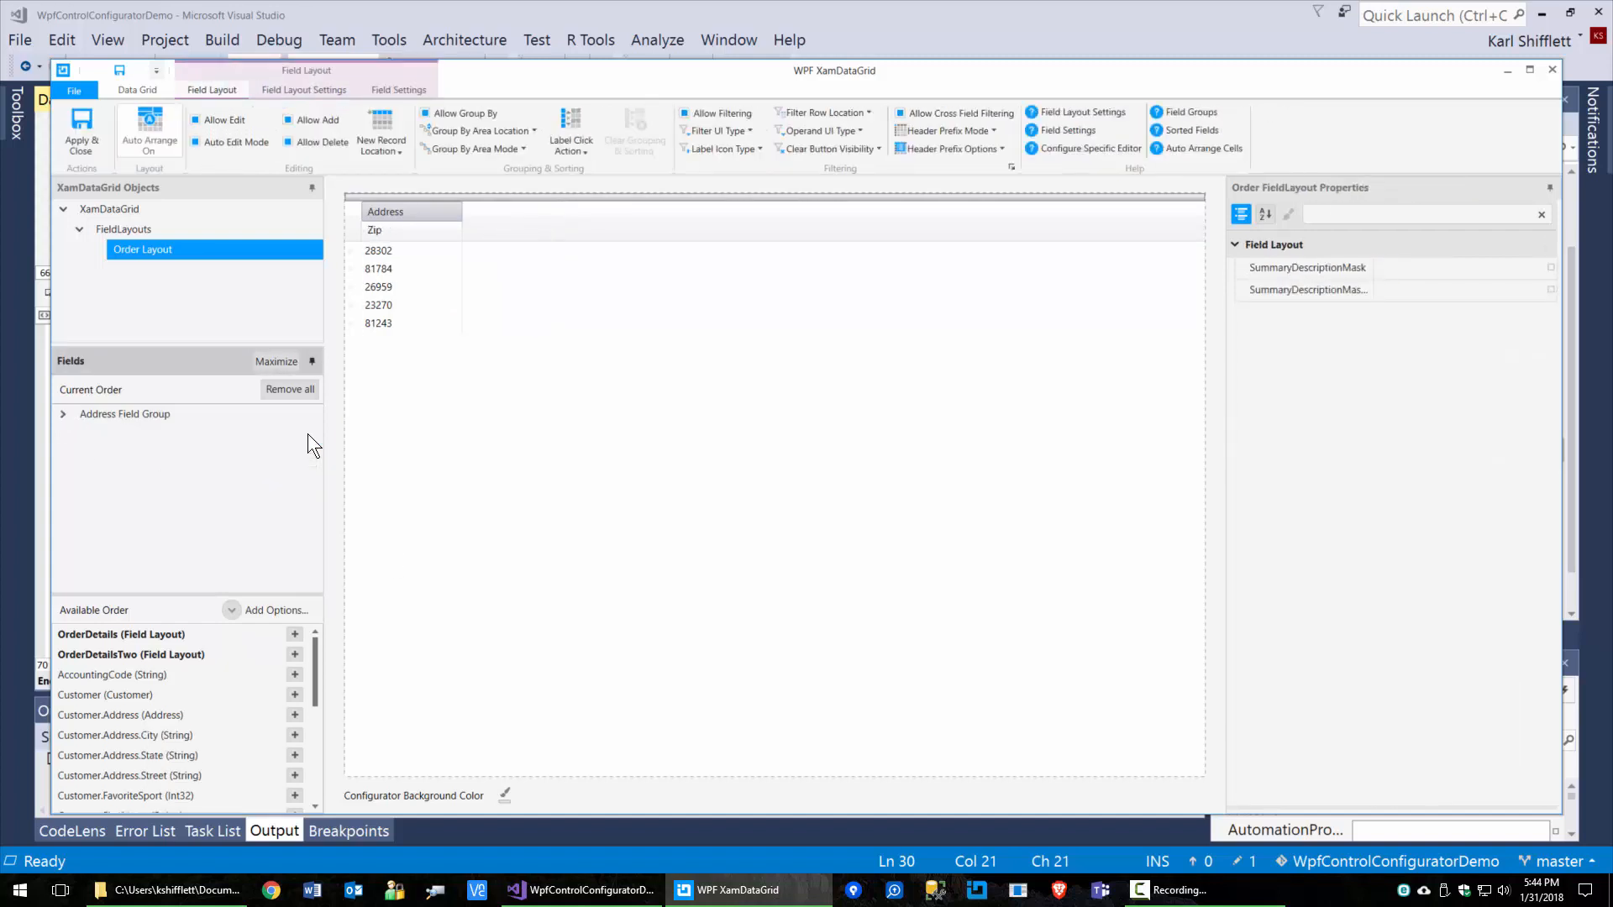
left_click(308, 433)
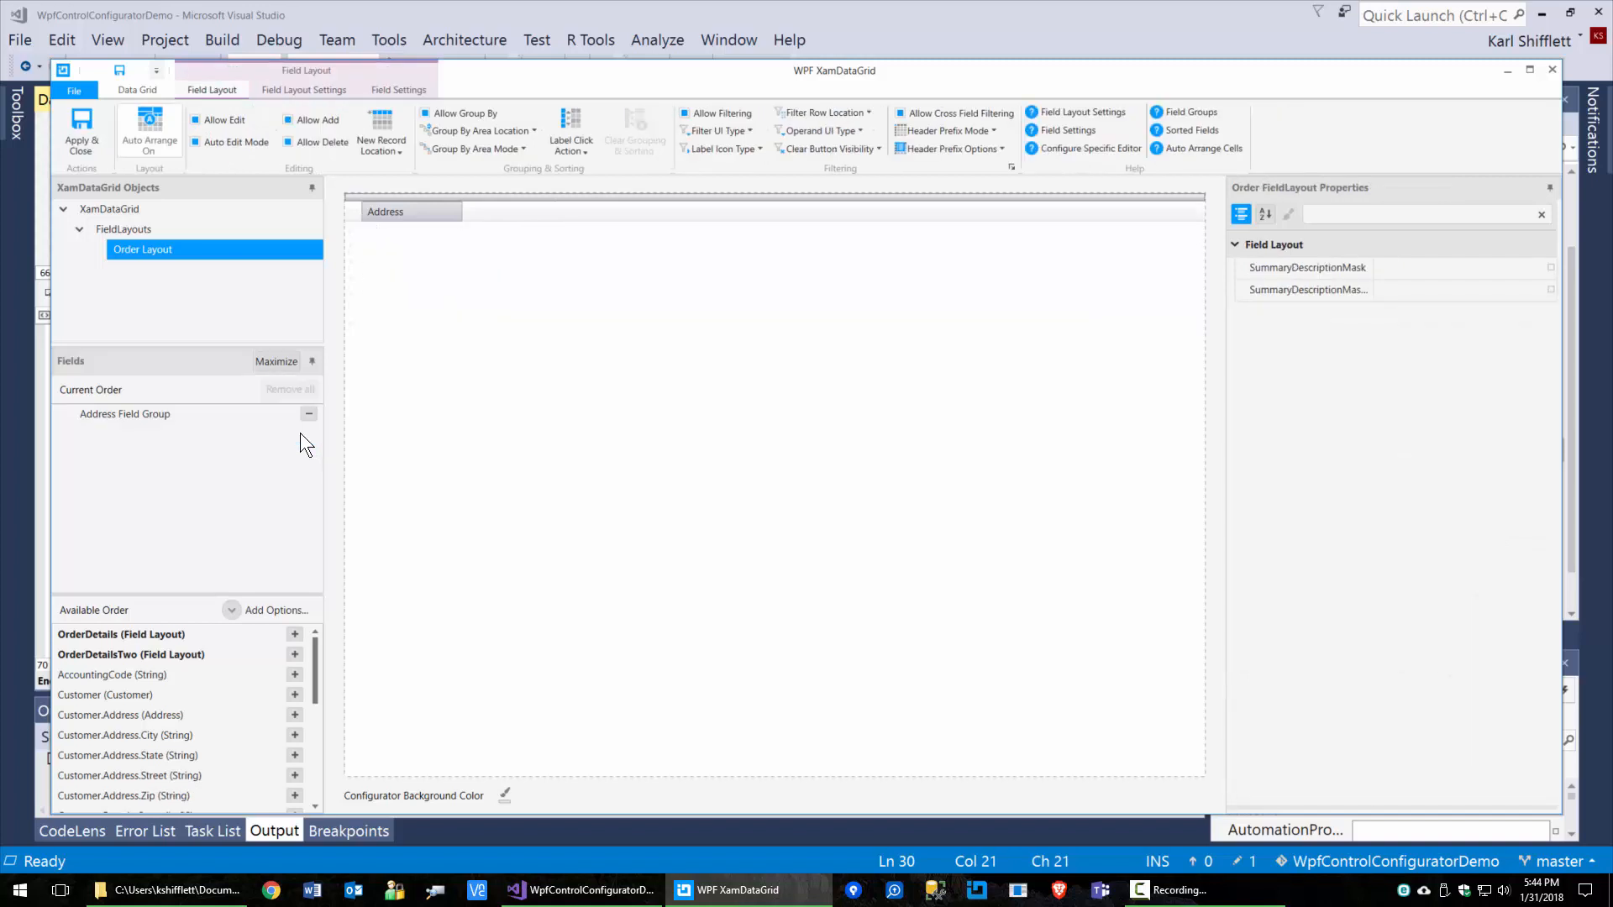
left_click(308, 413)
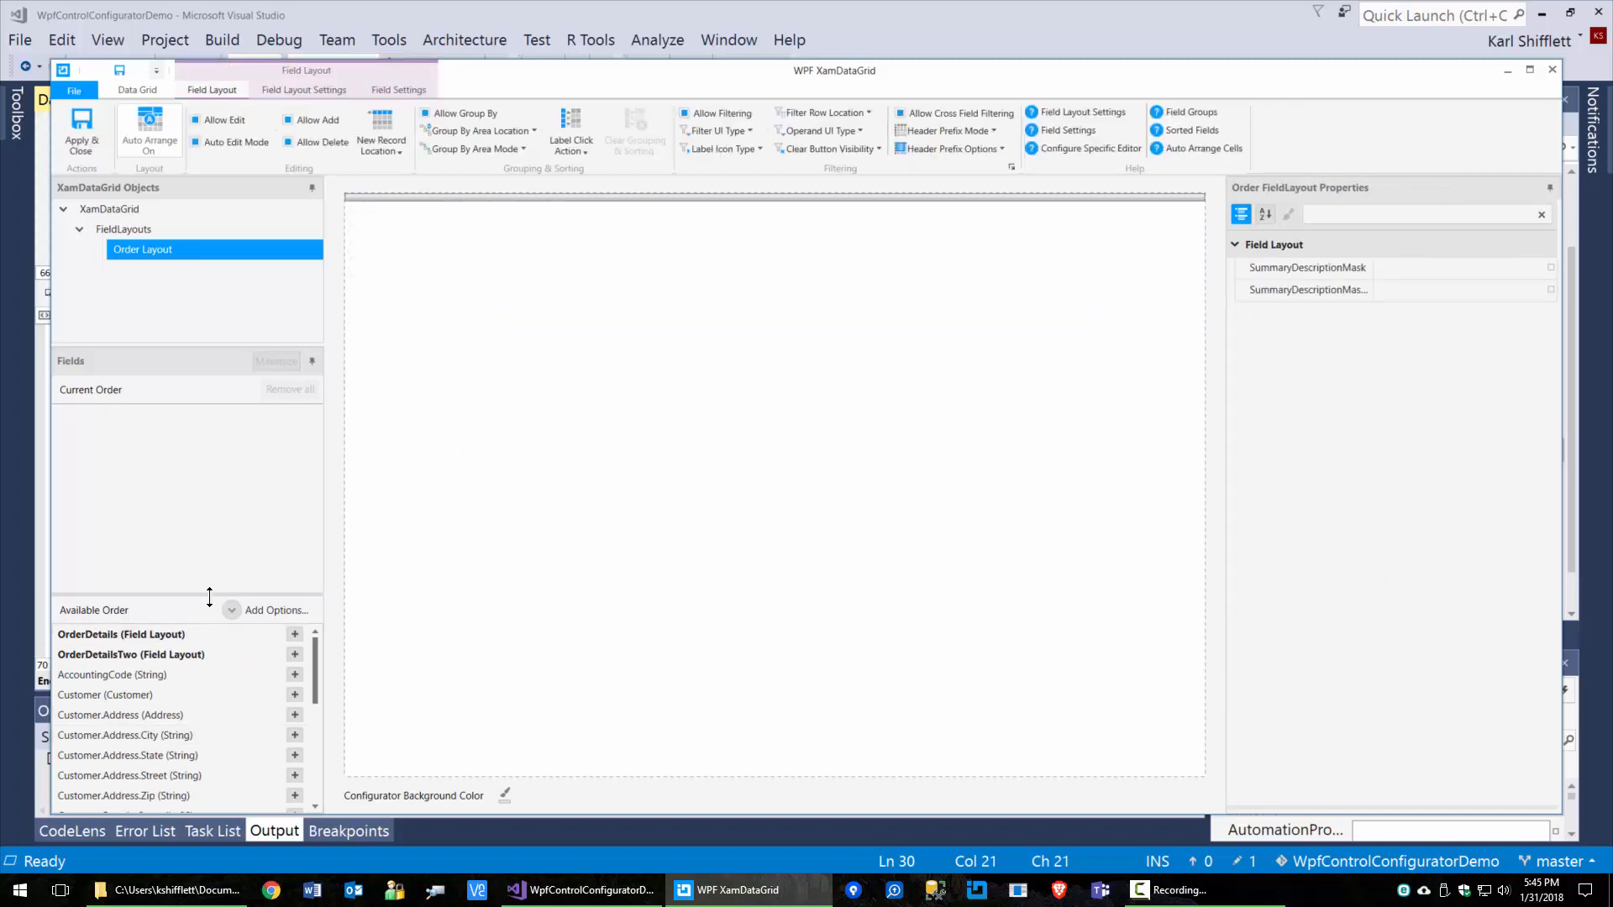
- Enlarge the available fields list and add Customer.Id, Customer.FirstName and Customer.LastName to Order Layout
left_click_drag(210, 597, 220, 518)
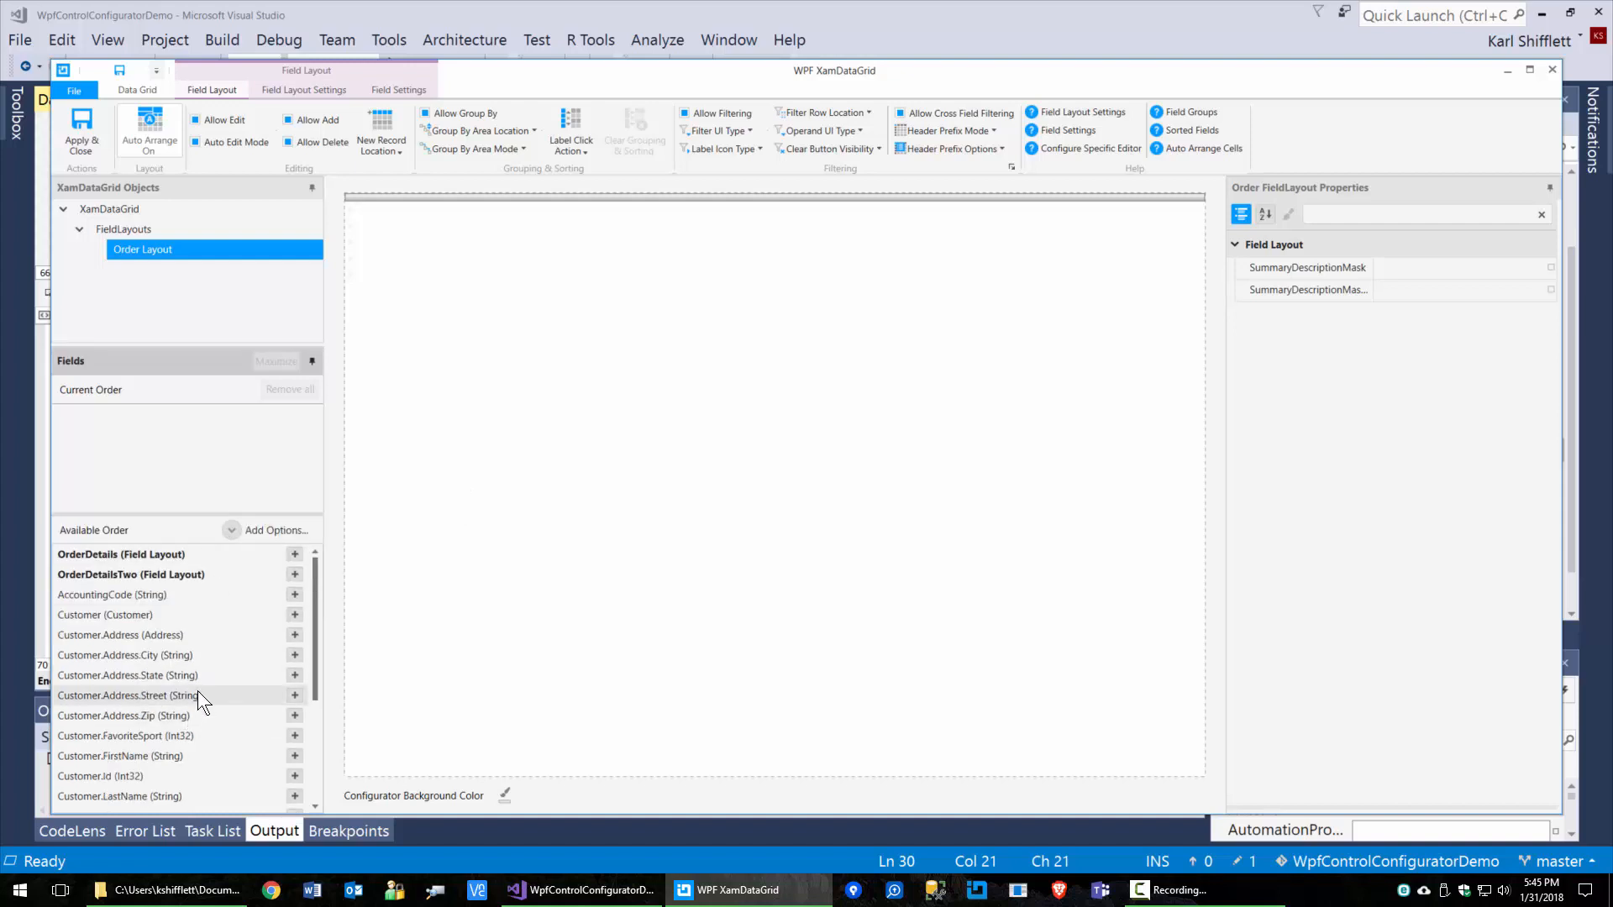
scroll(203, 713, "down", 2)
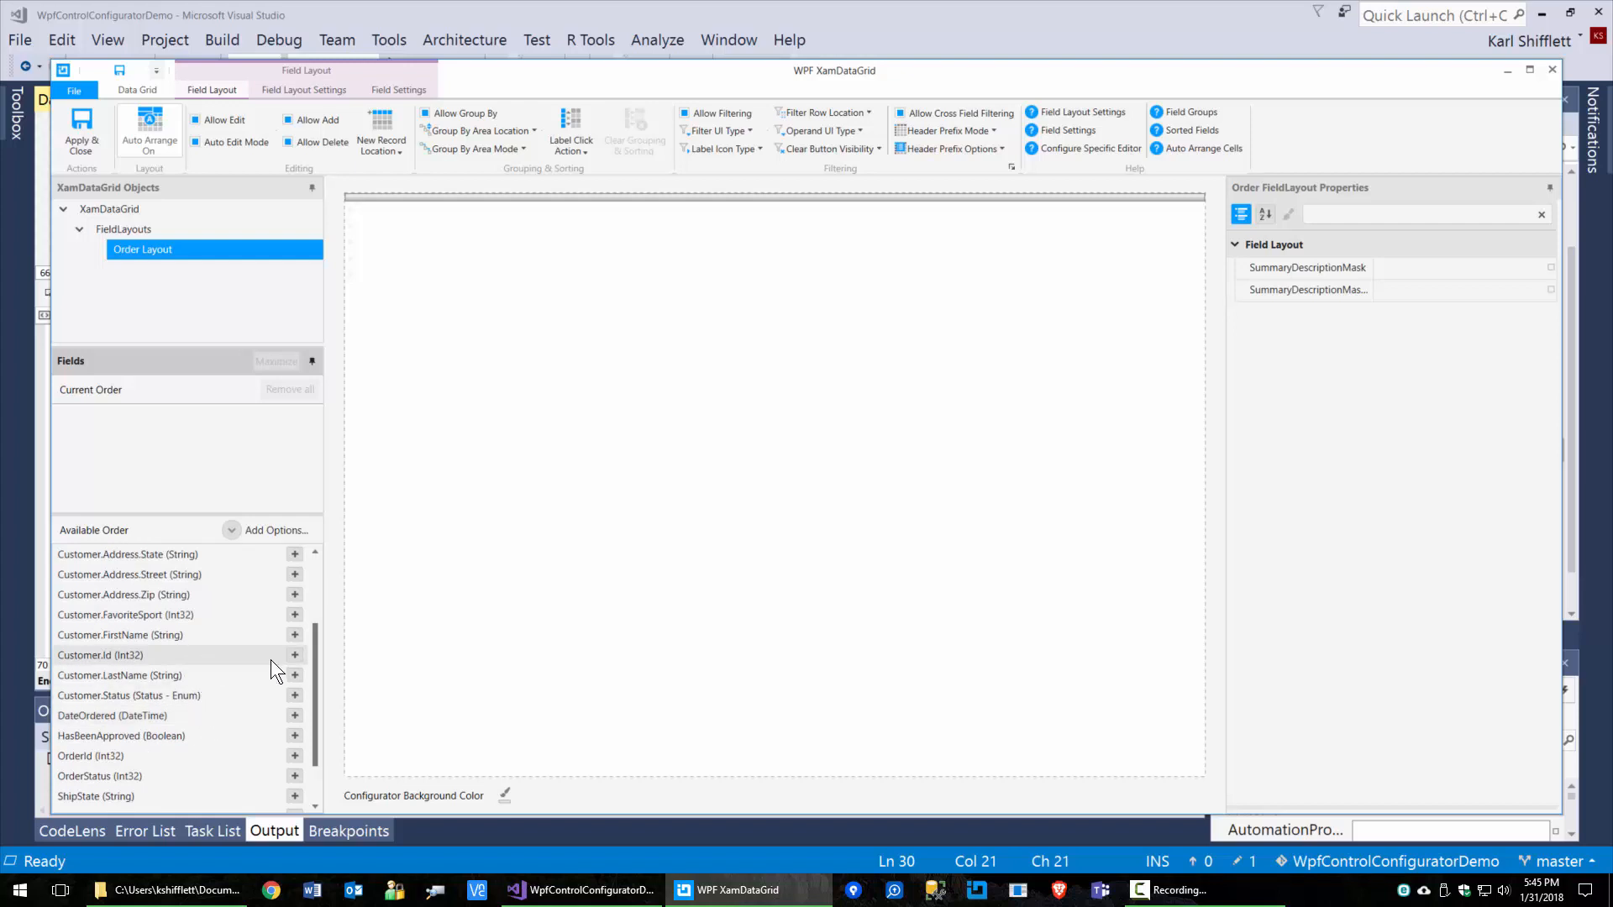
left_click(295, 660)
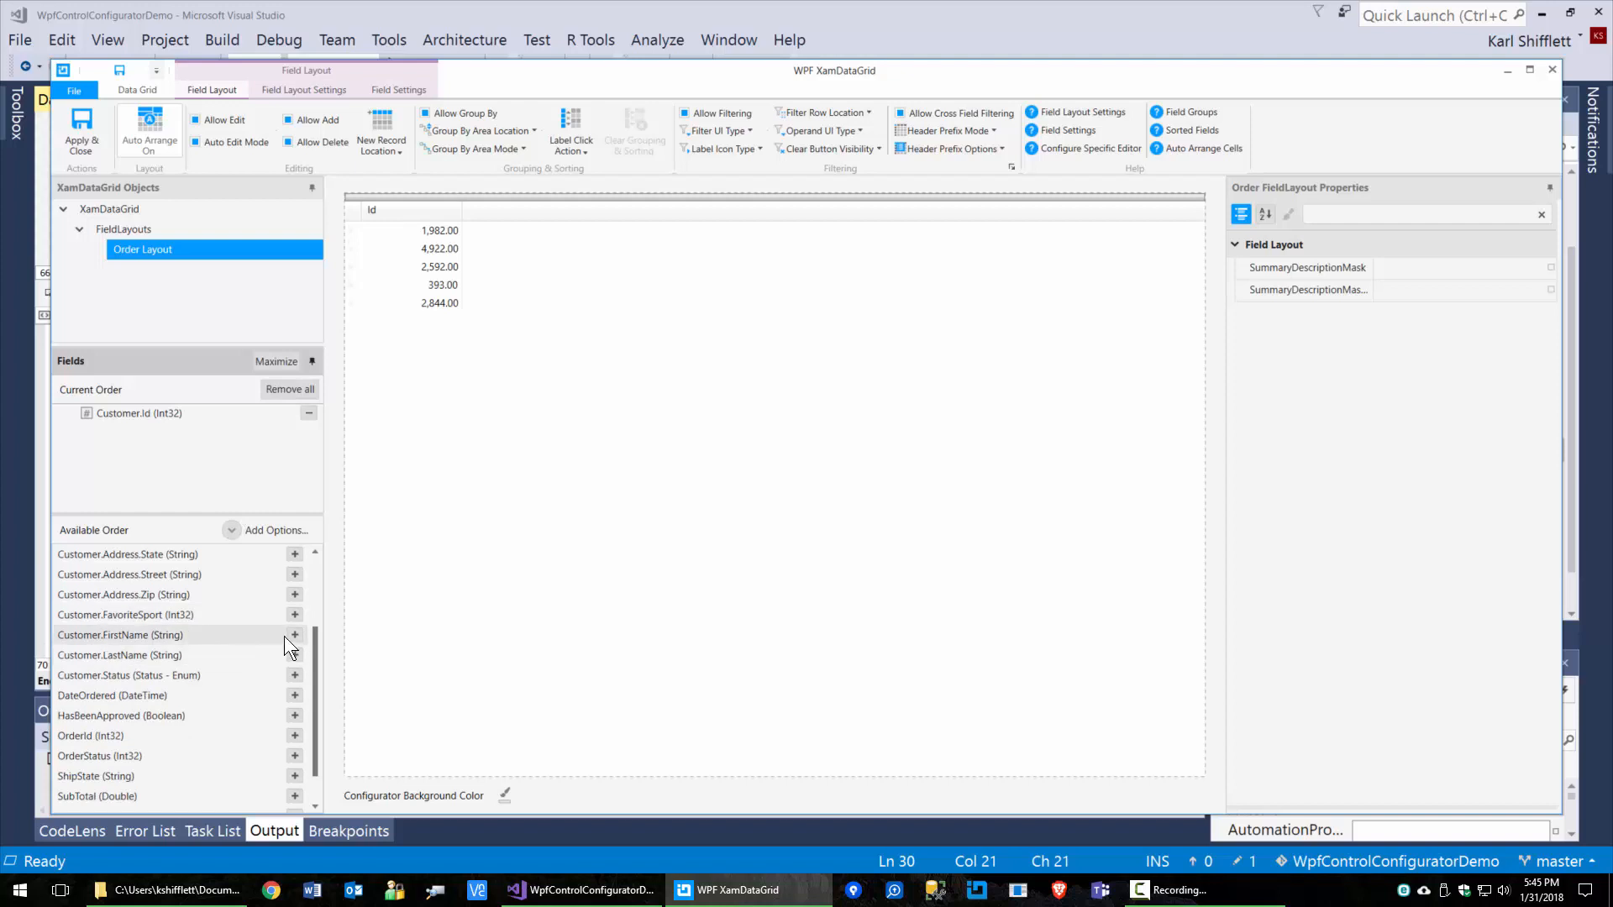
left_click(295, 635)
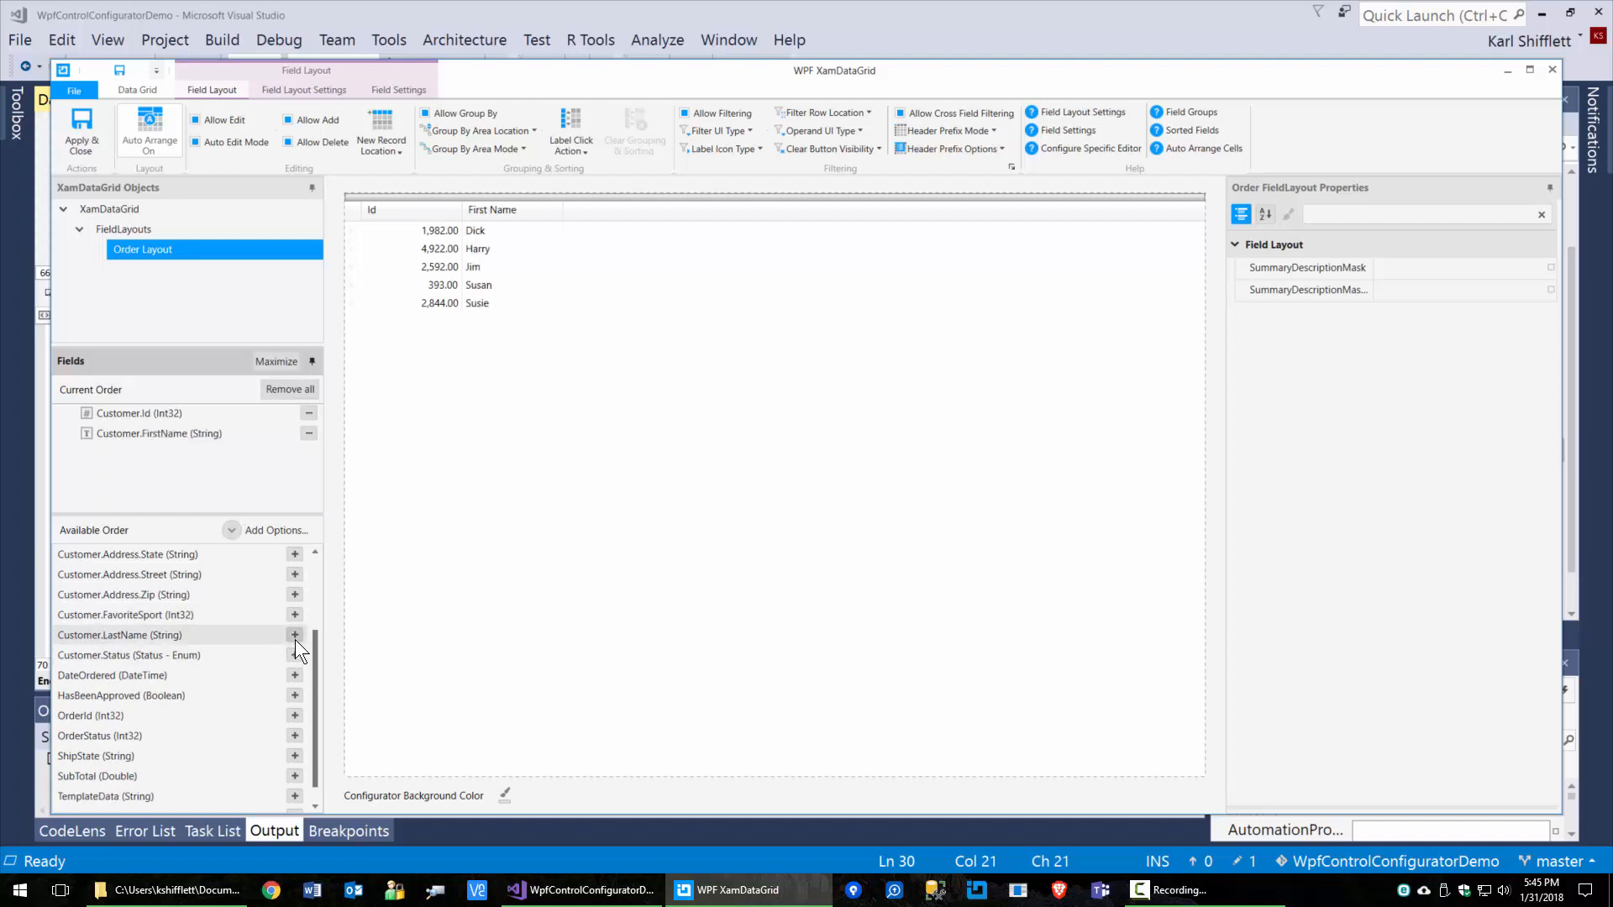
left_click(295, 636)
- Add Customer.Address.Street, City, State and Zip to Order Layout, in that order
scroll(220, 713, "up", 1)
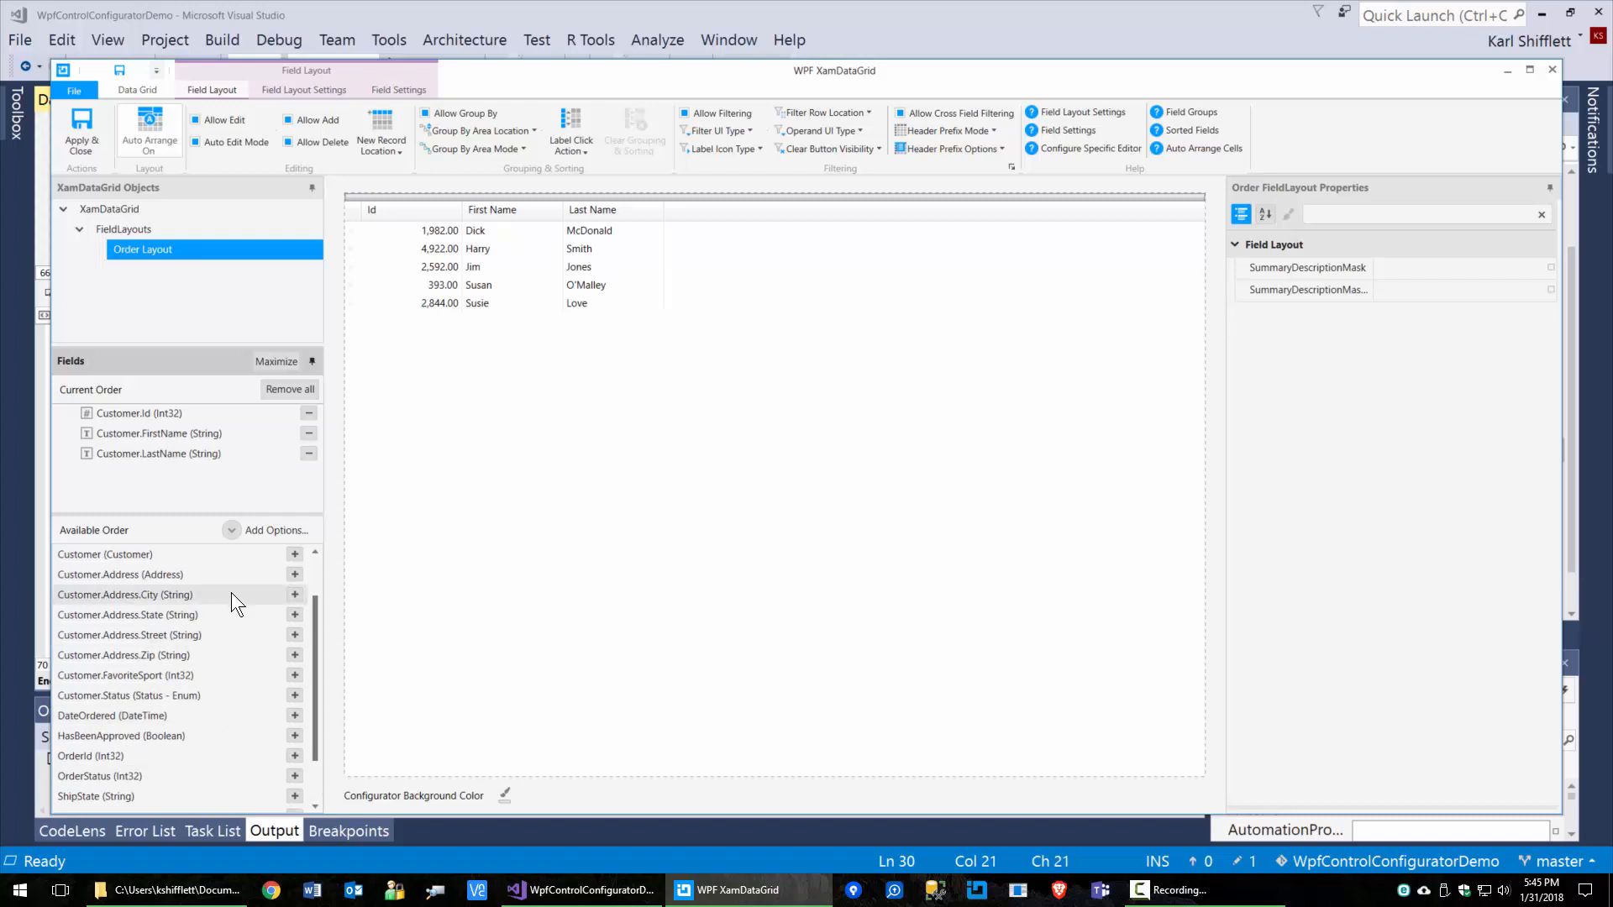
left_click(294, 635)
left_click(295, 596)
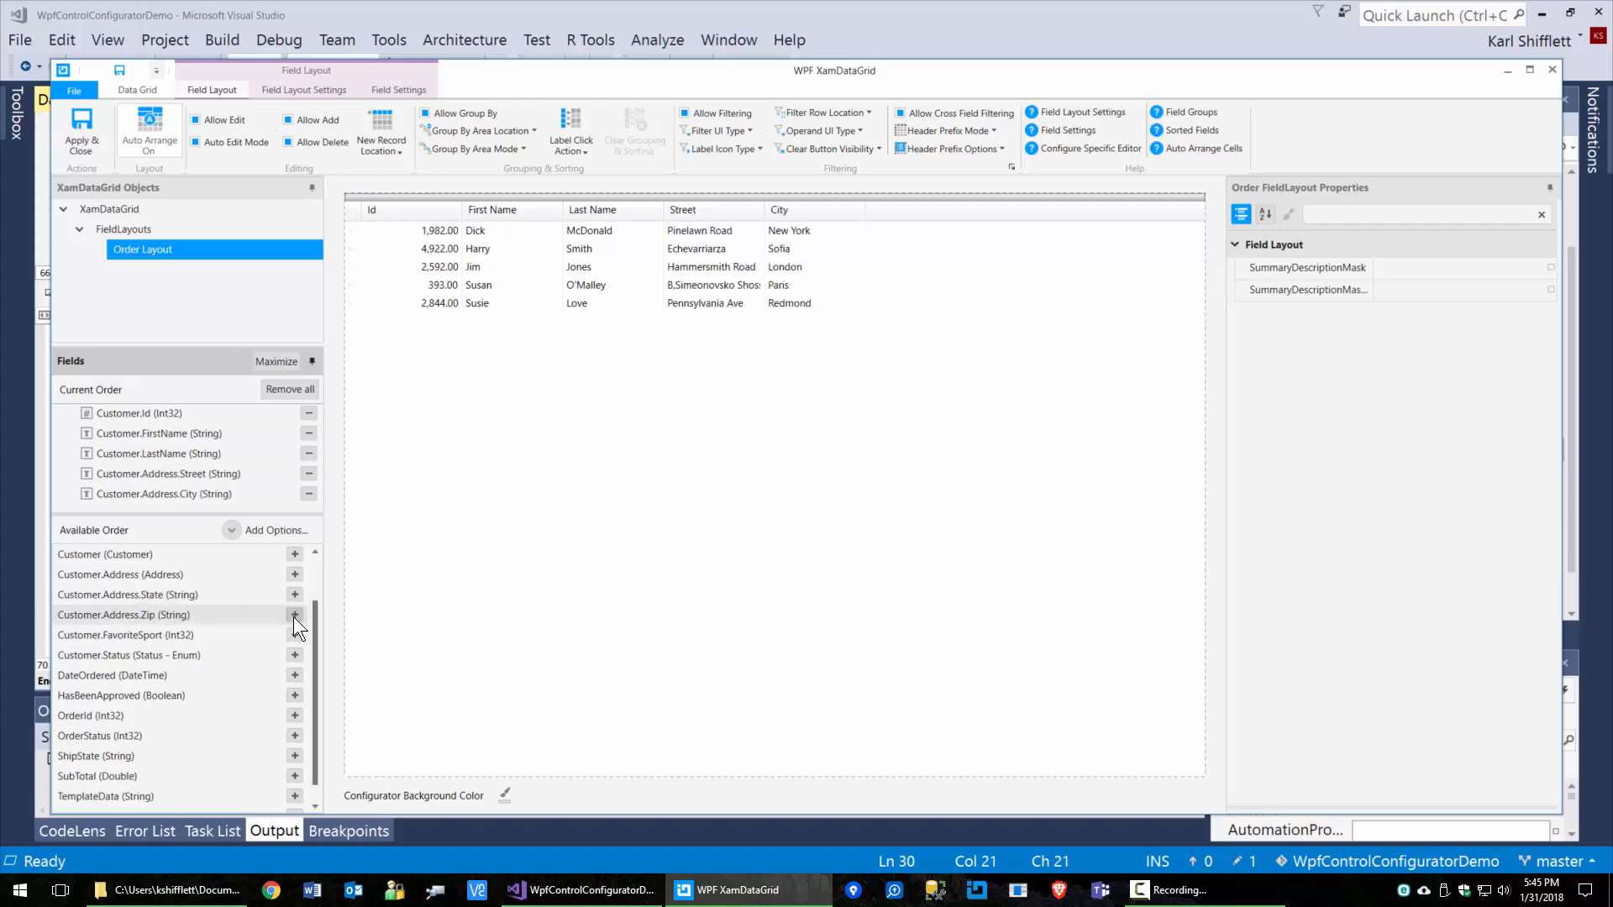
left_click(296, 595)
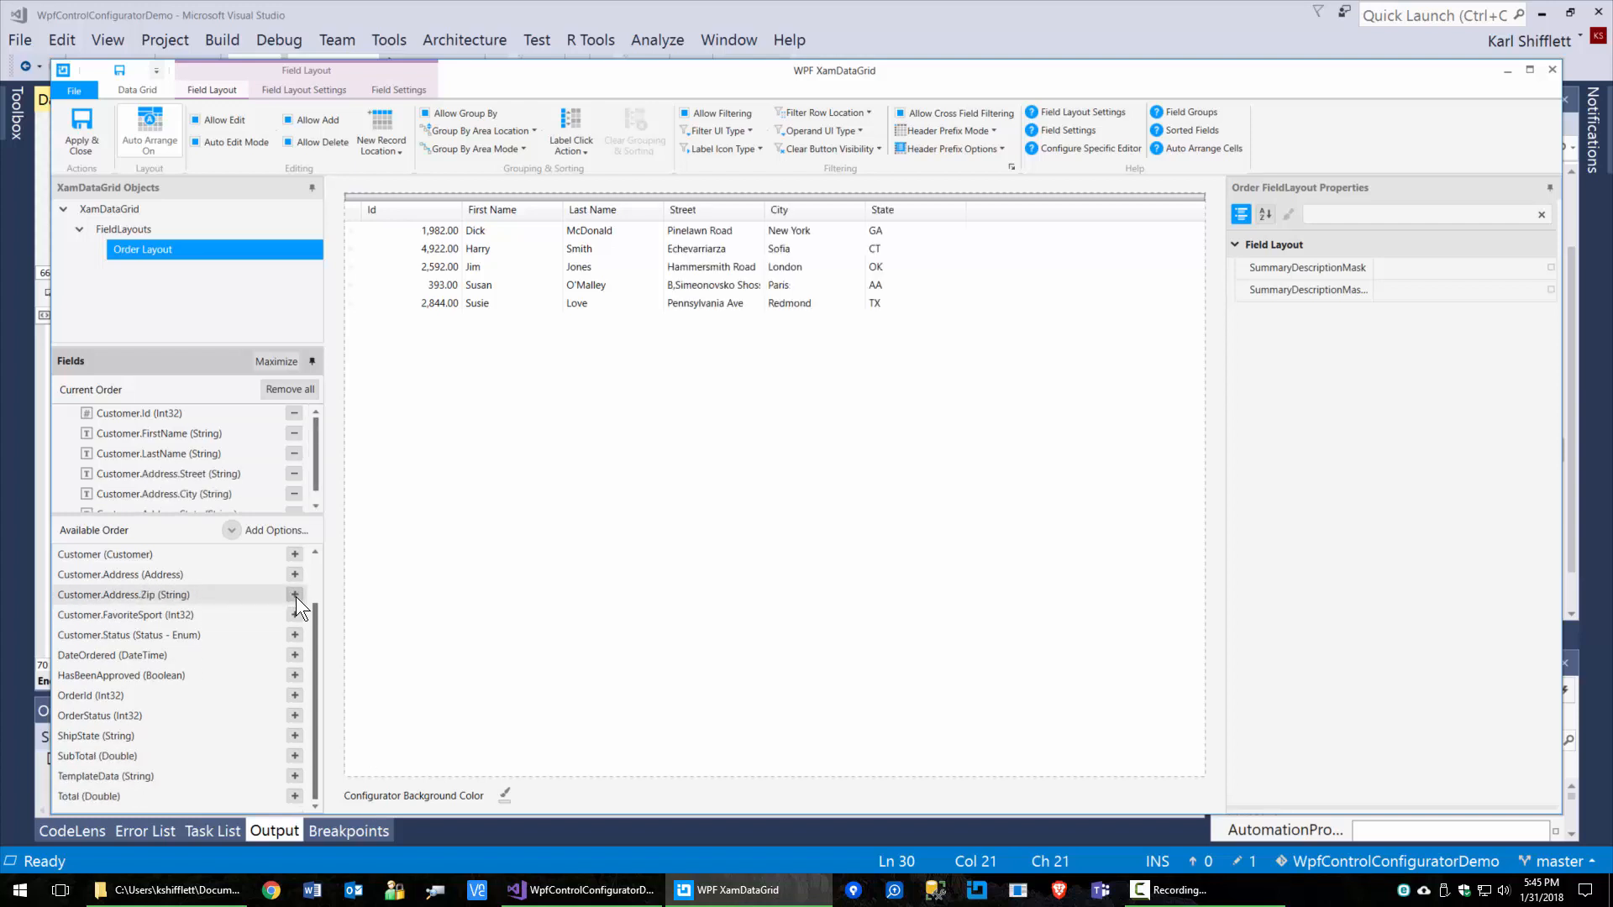
left_click(295, 597)
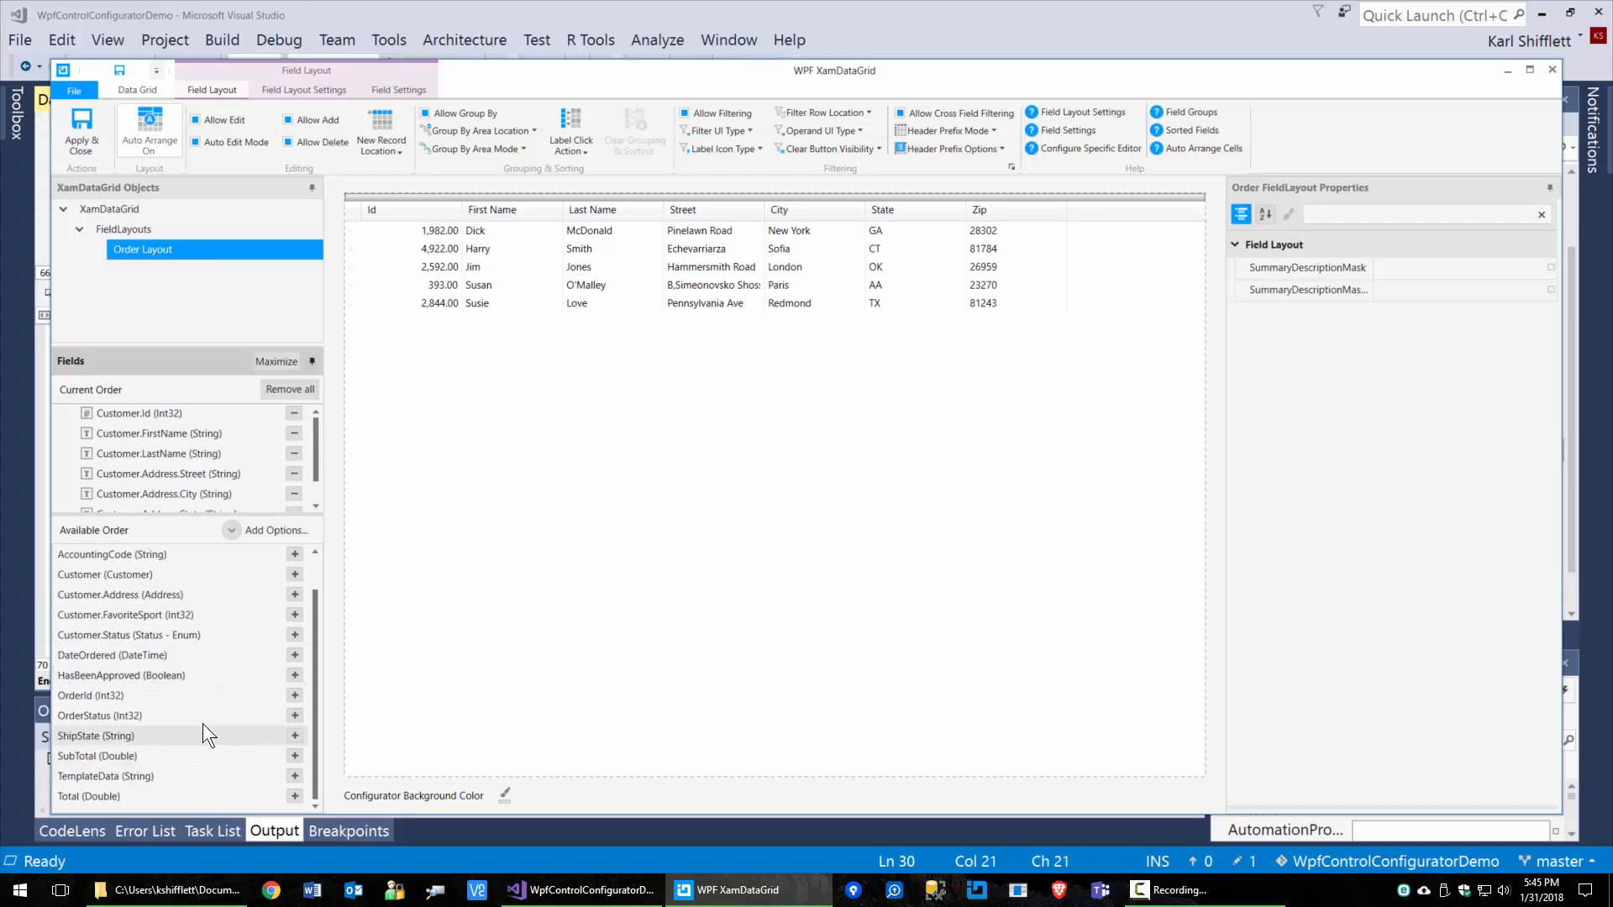
- Maximize the configurator window, apply the new Order Layout fields to the XAML and close the configurator
scroll(205, 649, "up", 1)
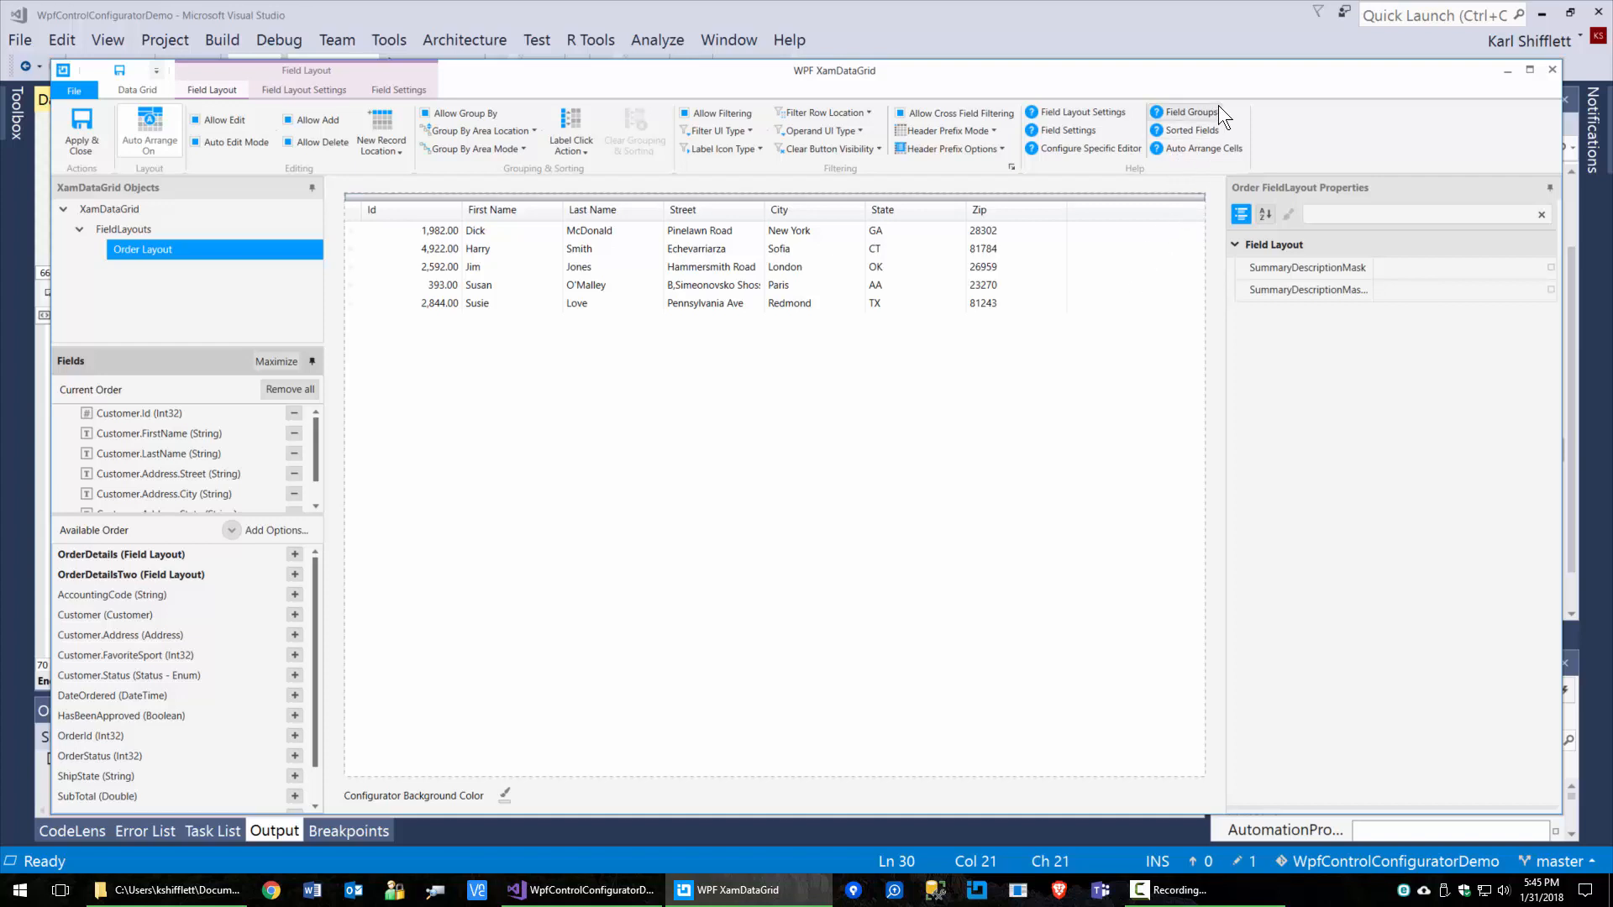
left_click(1529, 71)
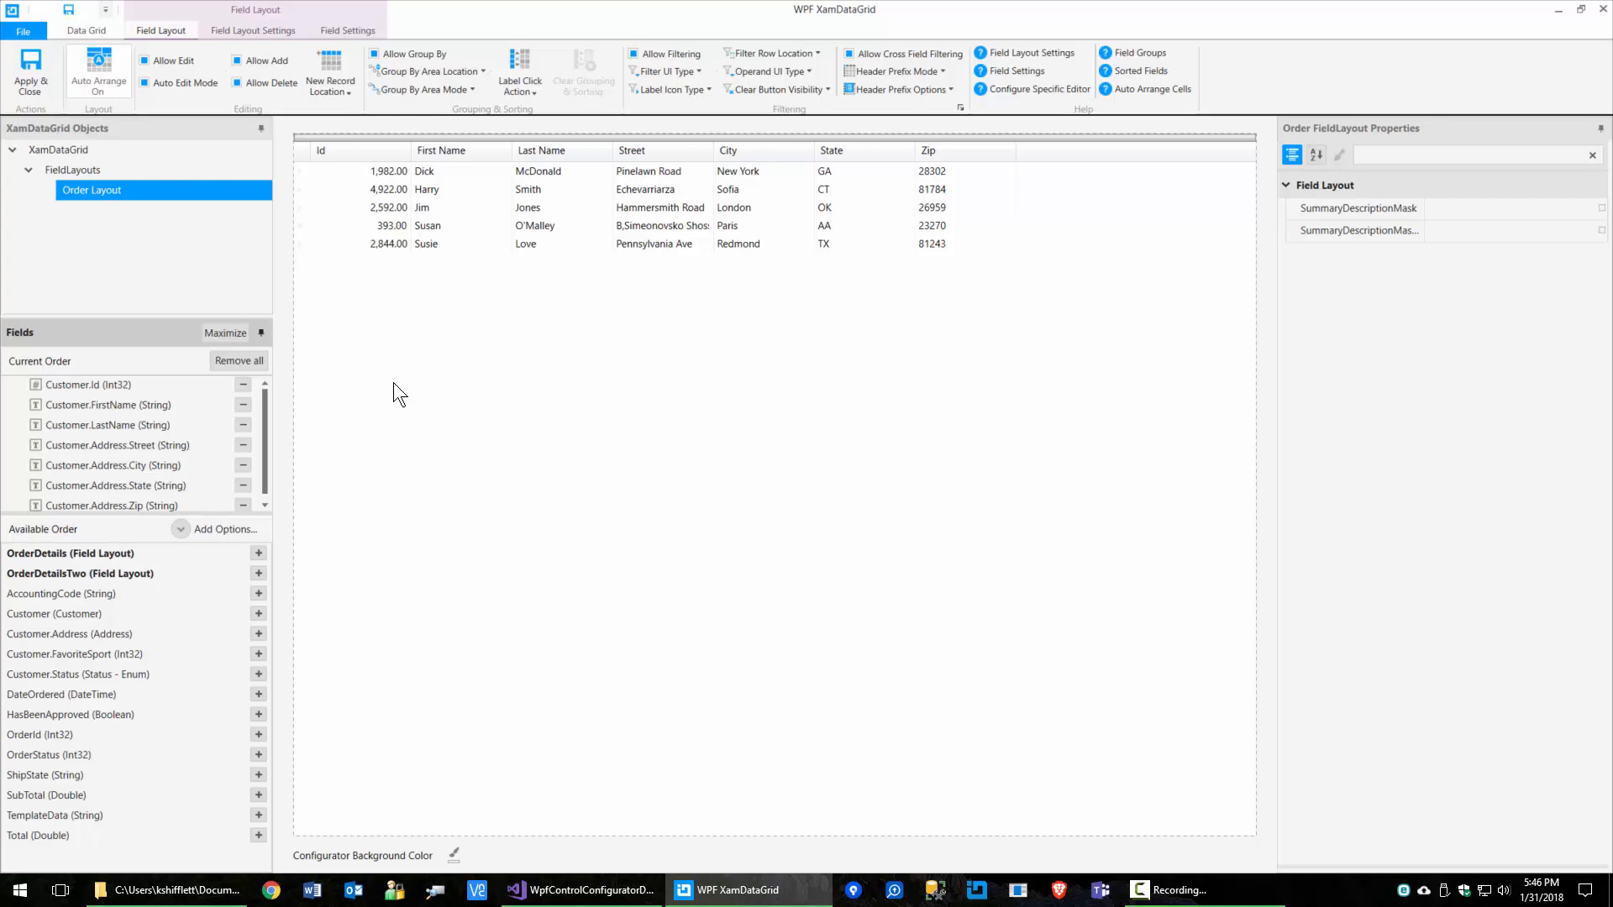
left_click(44, 82)
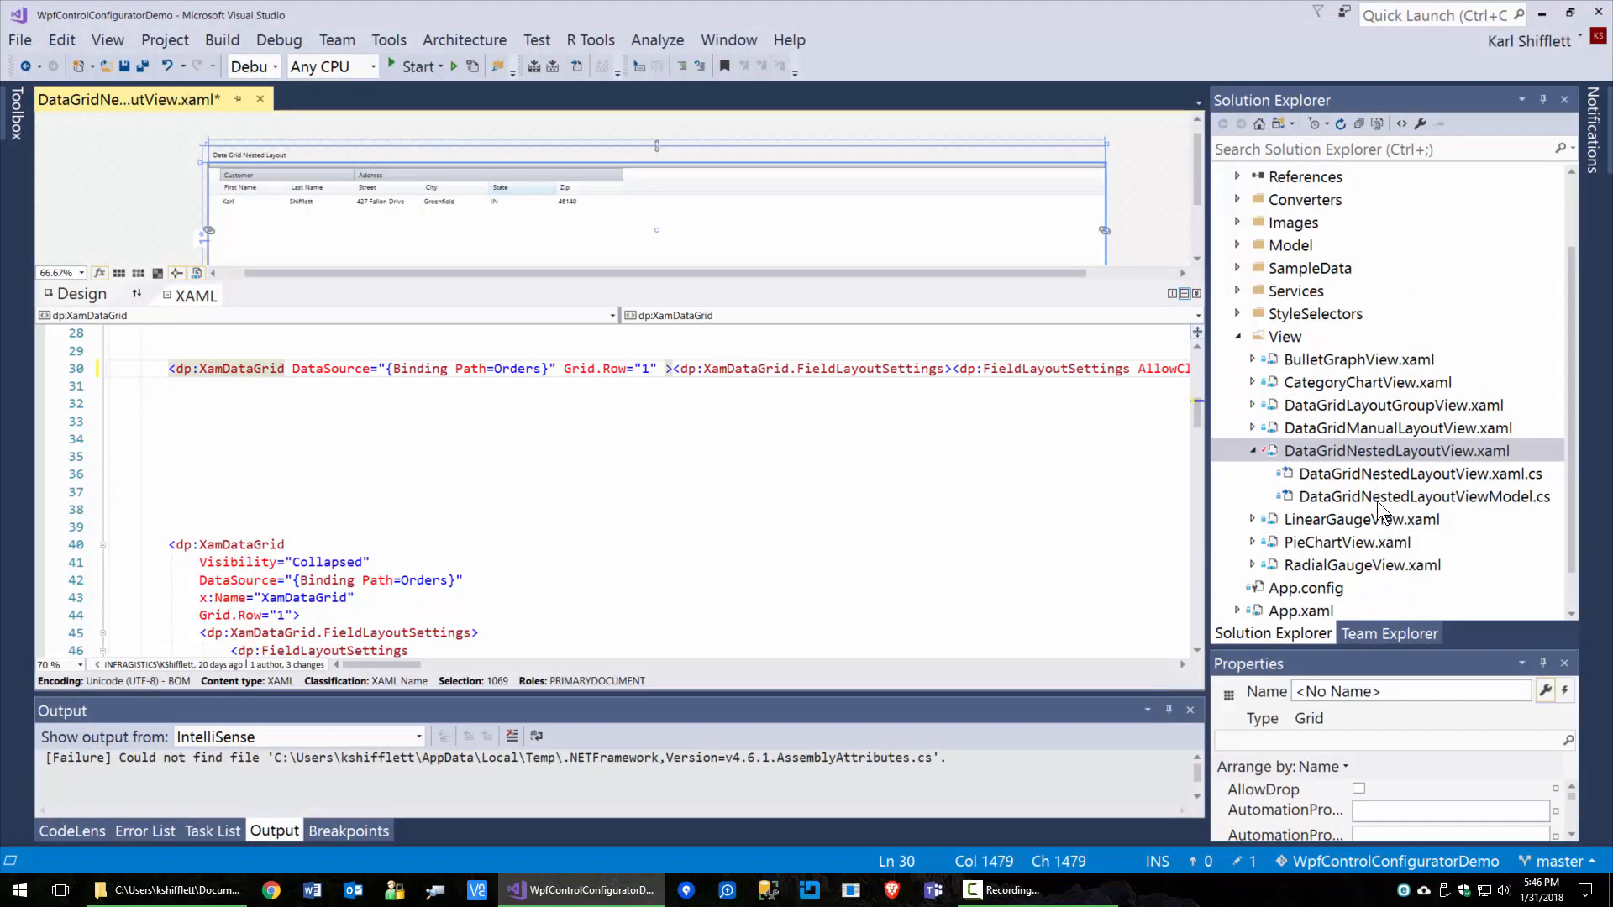
- Open DataGridManualLayoutView.xaml and launch the configurator, maximized, for the XamDataGrid bound to Orders
double_click(1371, 430)
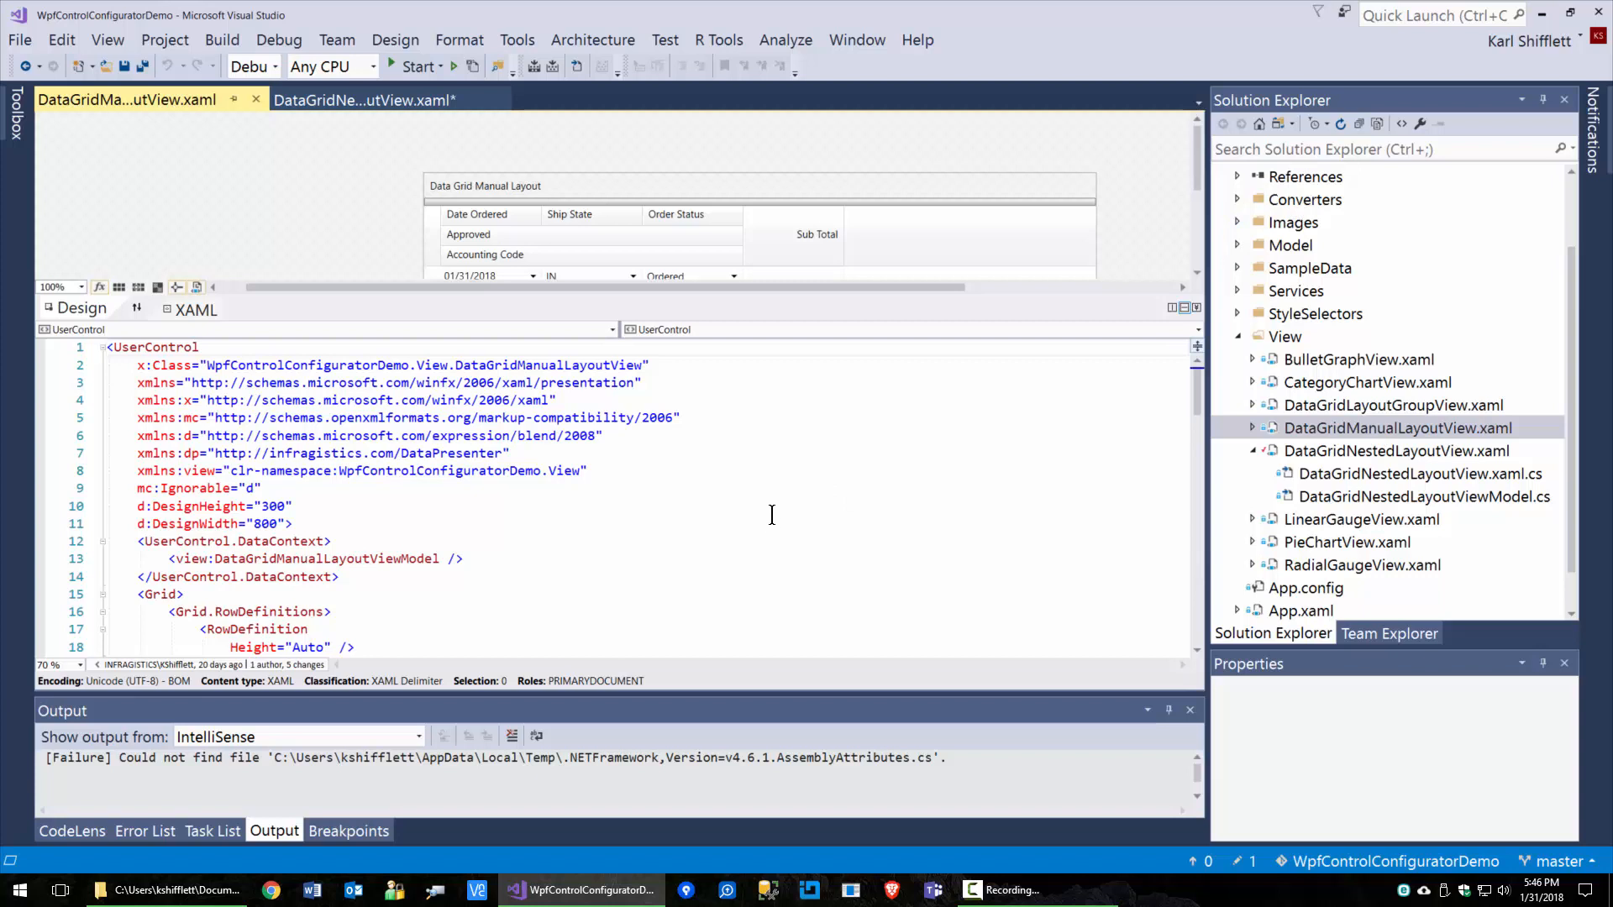
scroll(772, 515, "down", 3)
scroll(773, 514, "down", 6)
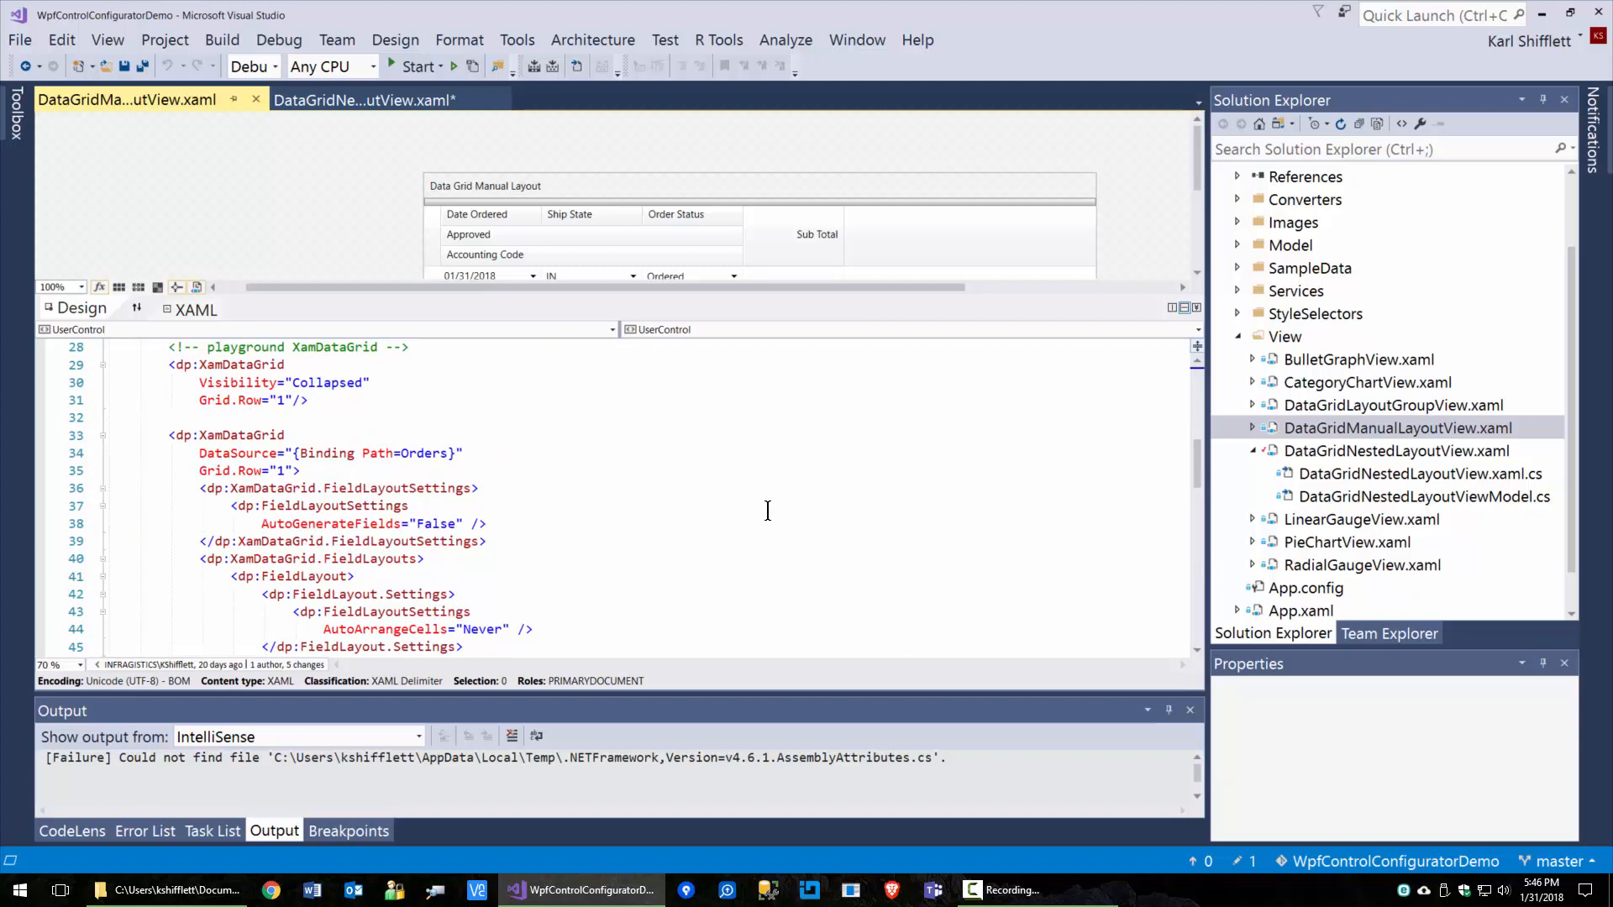
scroll(772, 514, "up", 1)
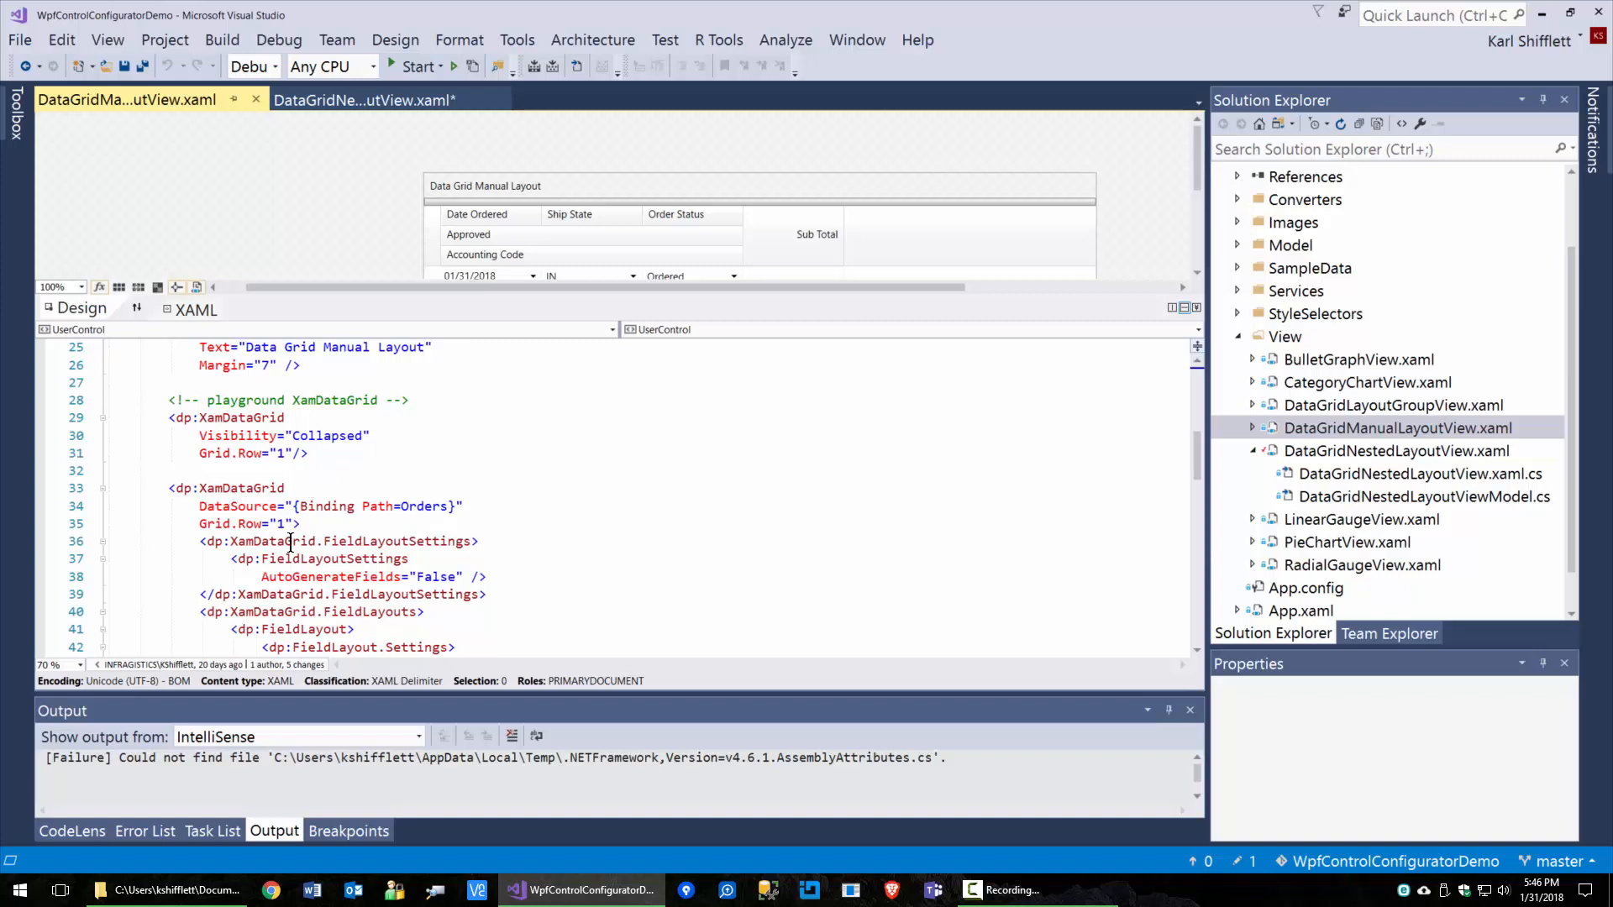
scroll(359, 556, "down", 5)
scroll(362, 556, "up", 4)
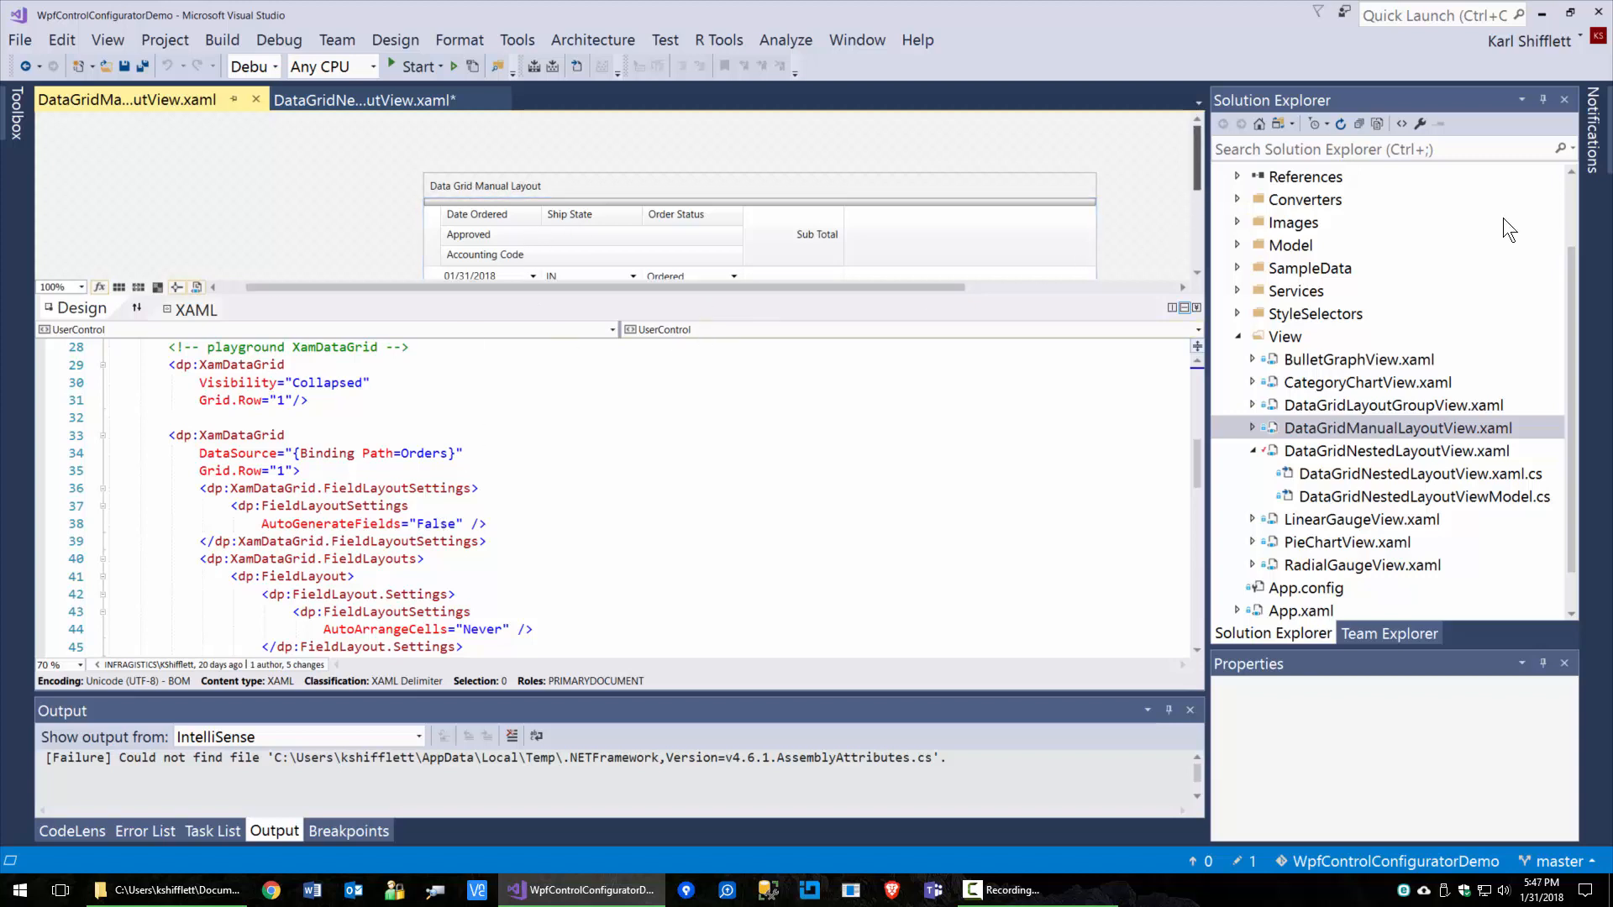
left_click_drag(1202, 175, 1205, 186)
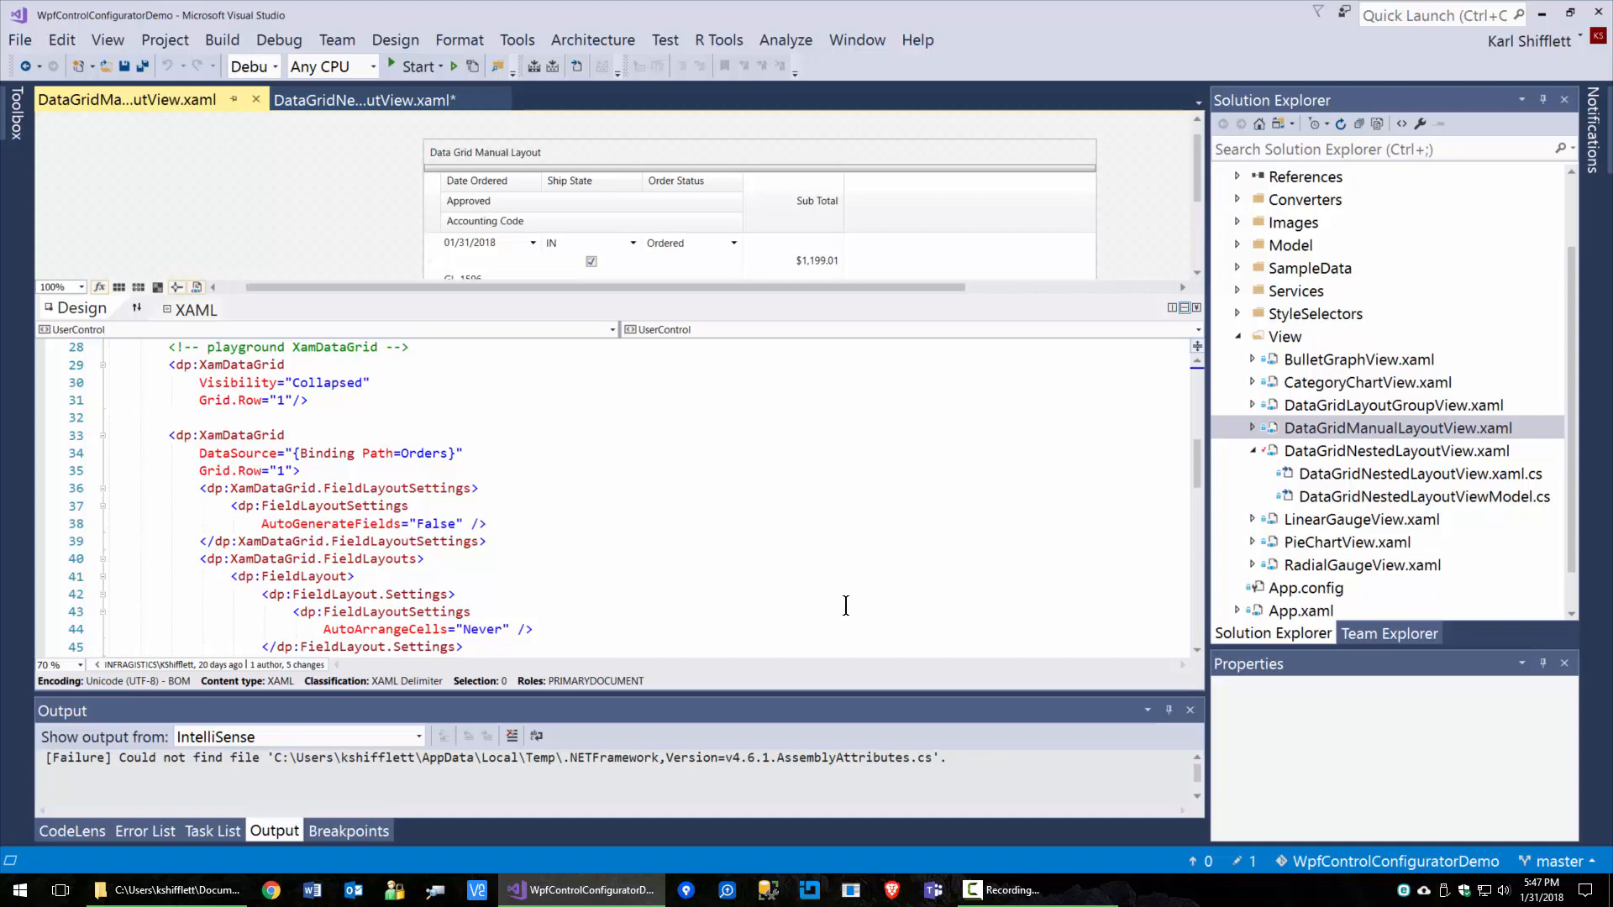
left_click(263, 435)
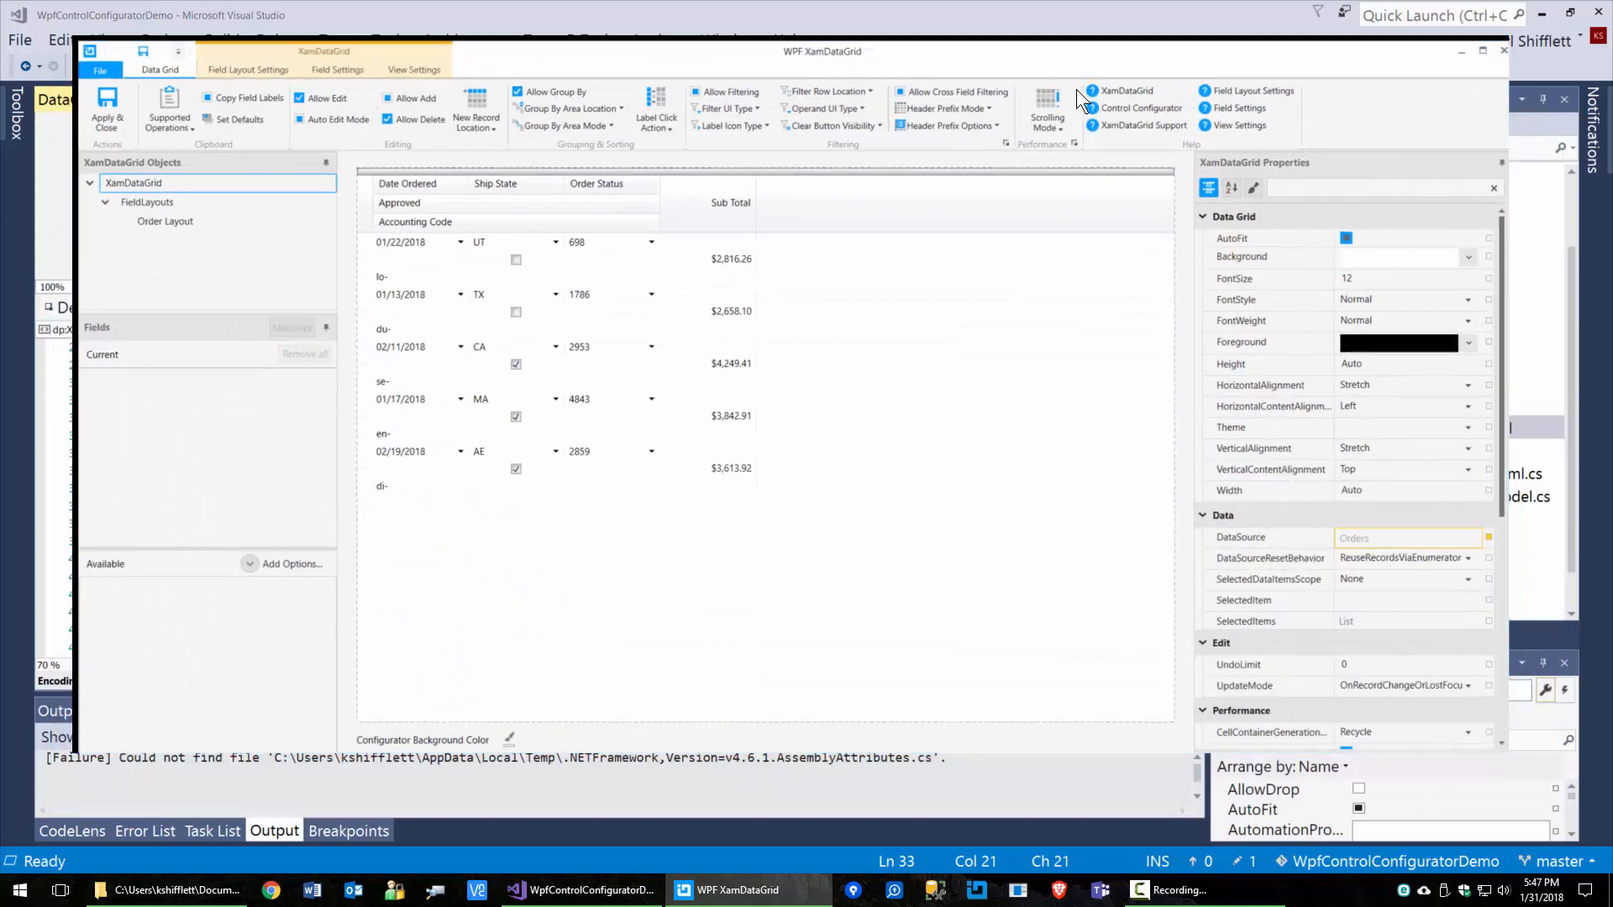
double_click(1076, 90)
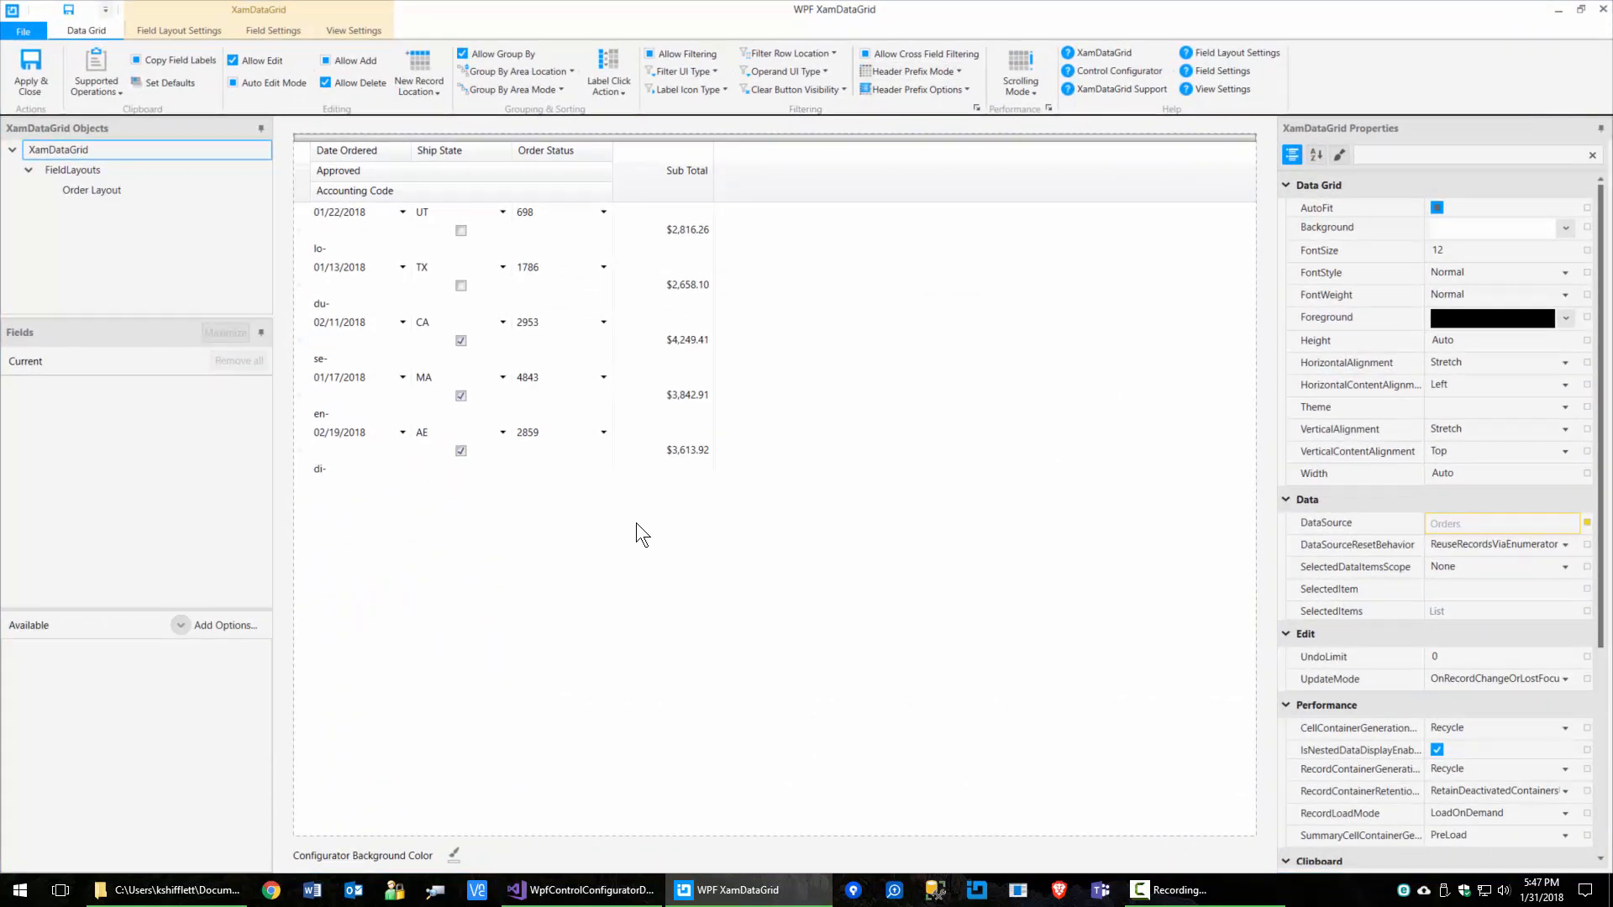
- Examine the column, row and span settings of the DateOrdered, HasBeenApproved, AccountingCode, OrderStatus and SubTotal fields in Order Layout
left_click(109, 190)
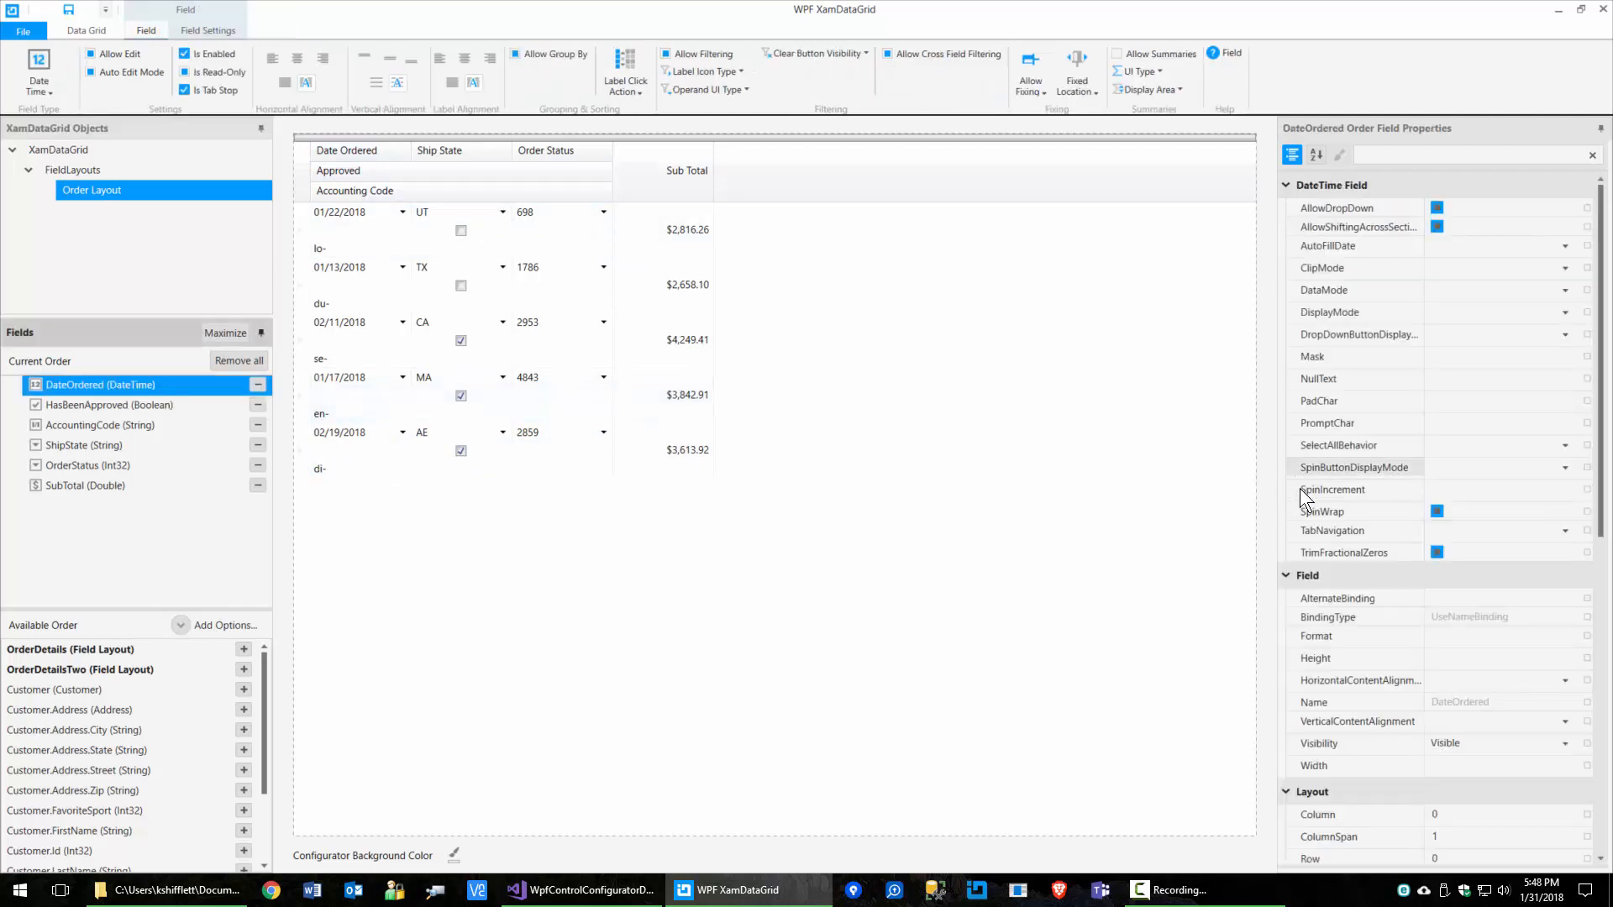
scroll(1299, 488, "down", 5)
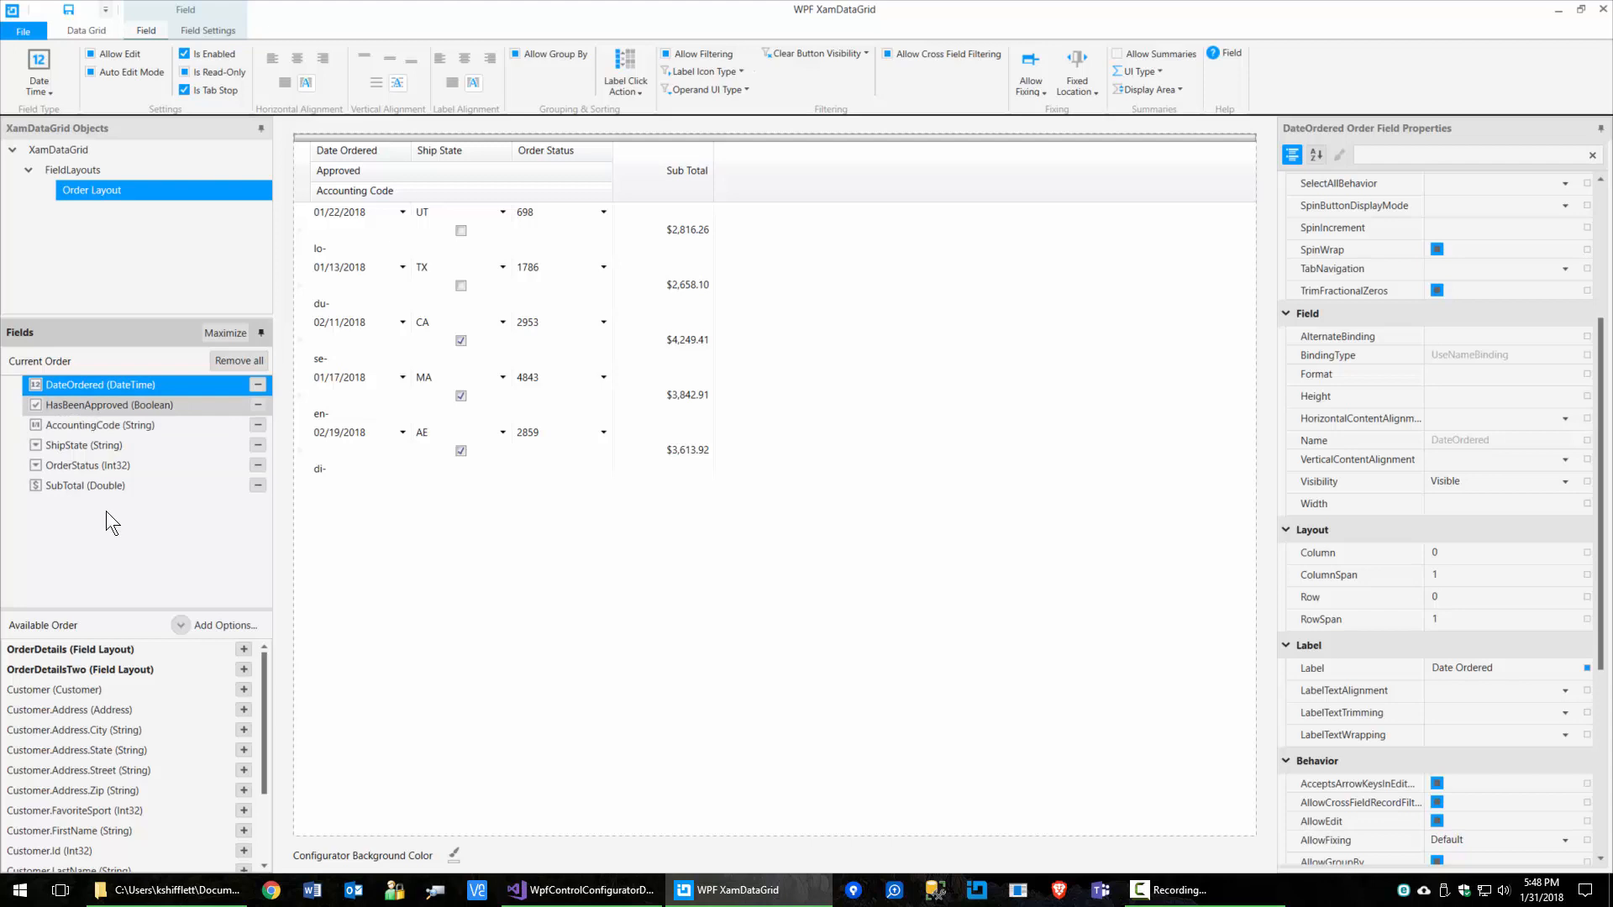
key("Down")
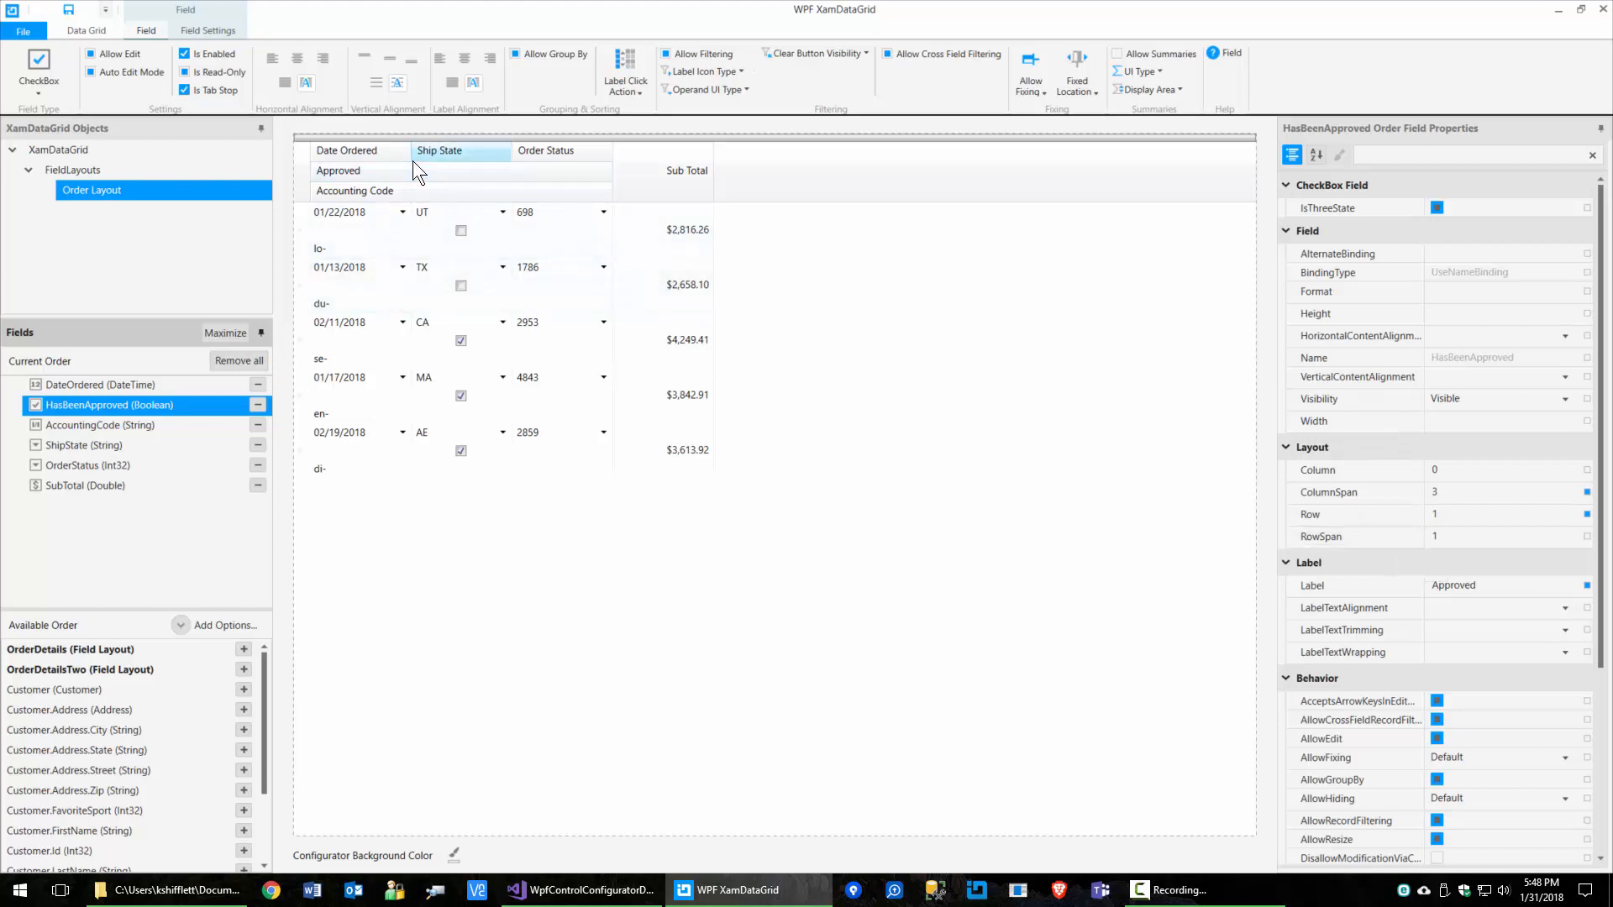
left_click(141, 426)
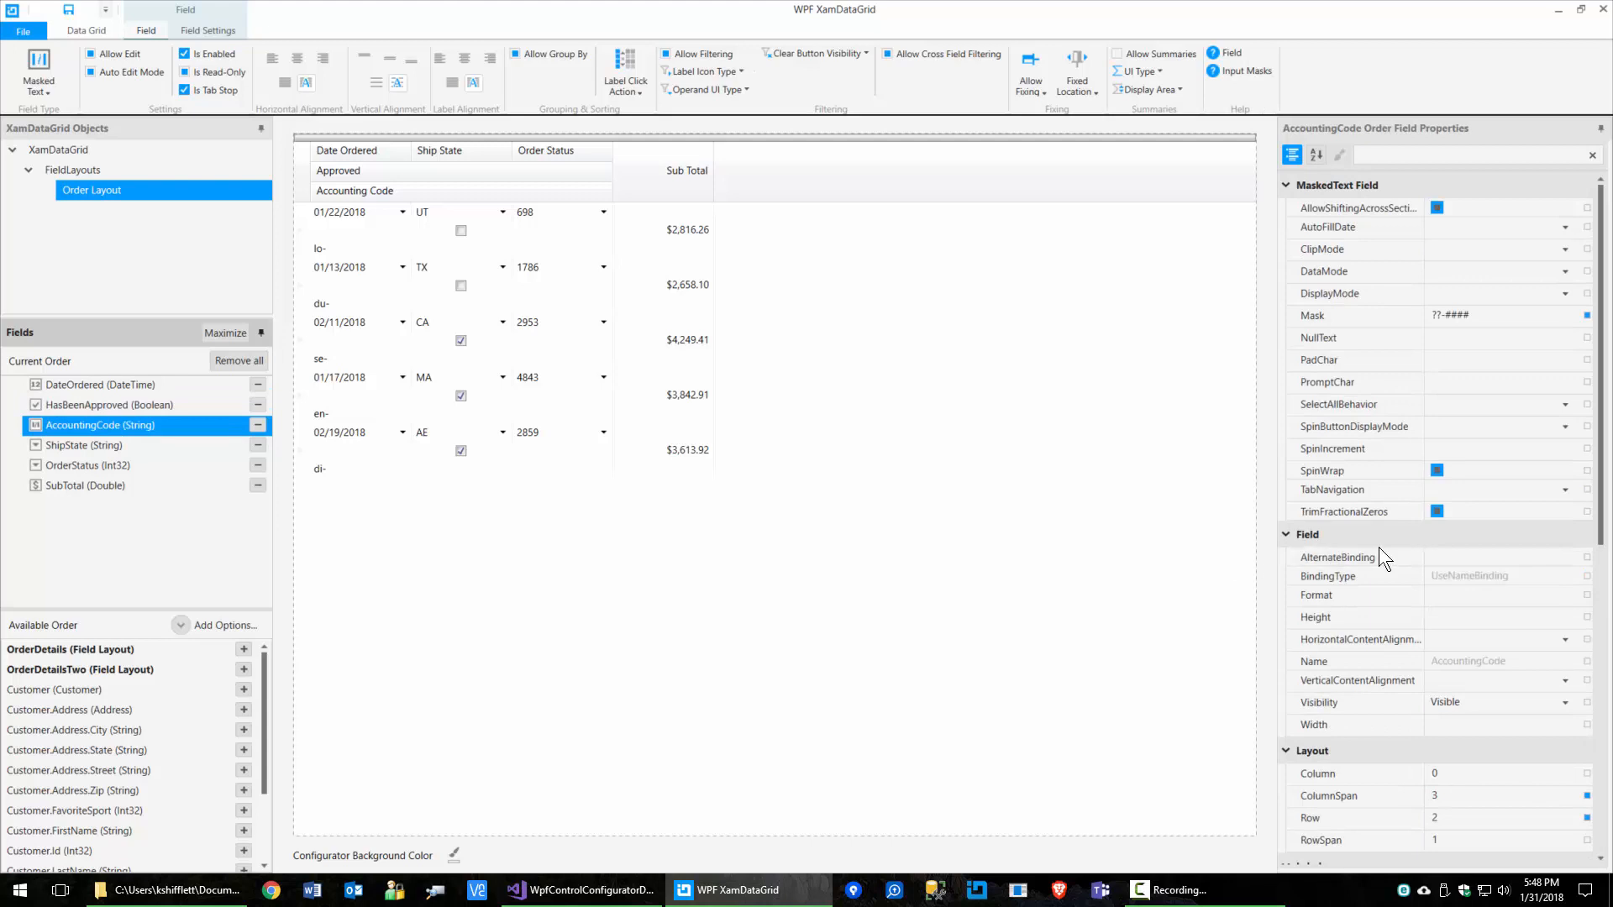
scroll(1378, 563, "down", 5)
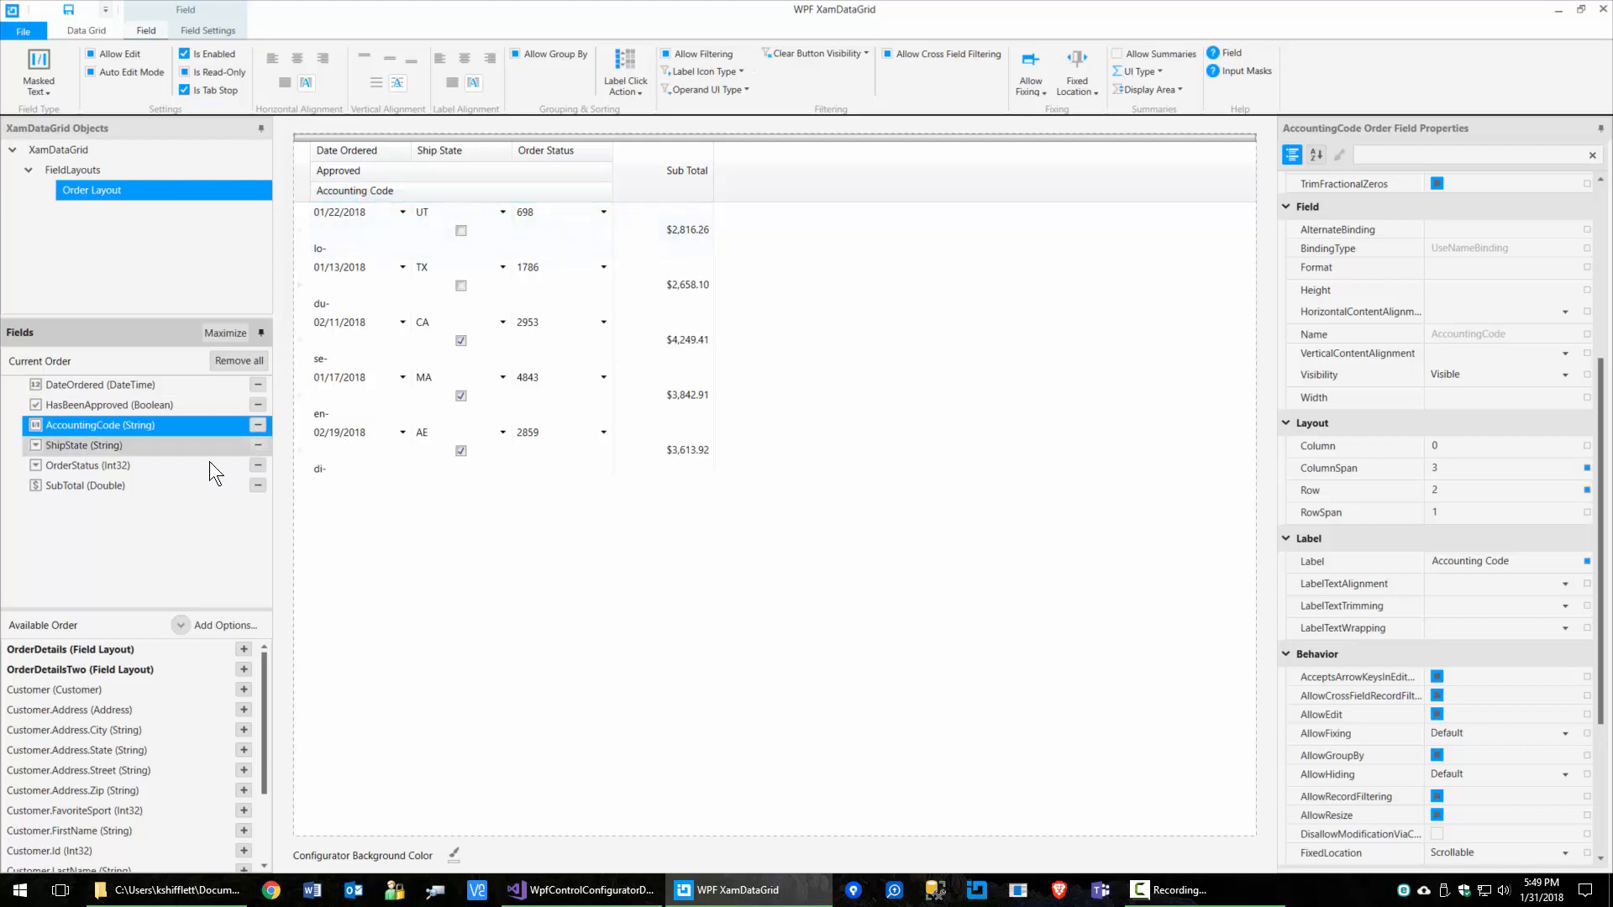
left_click(79, 467)
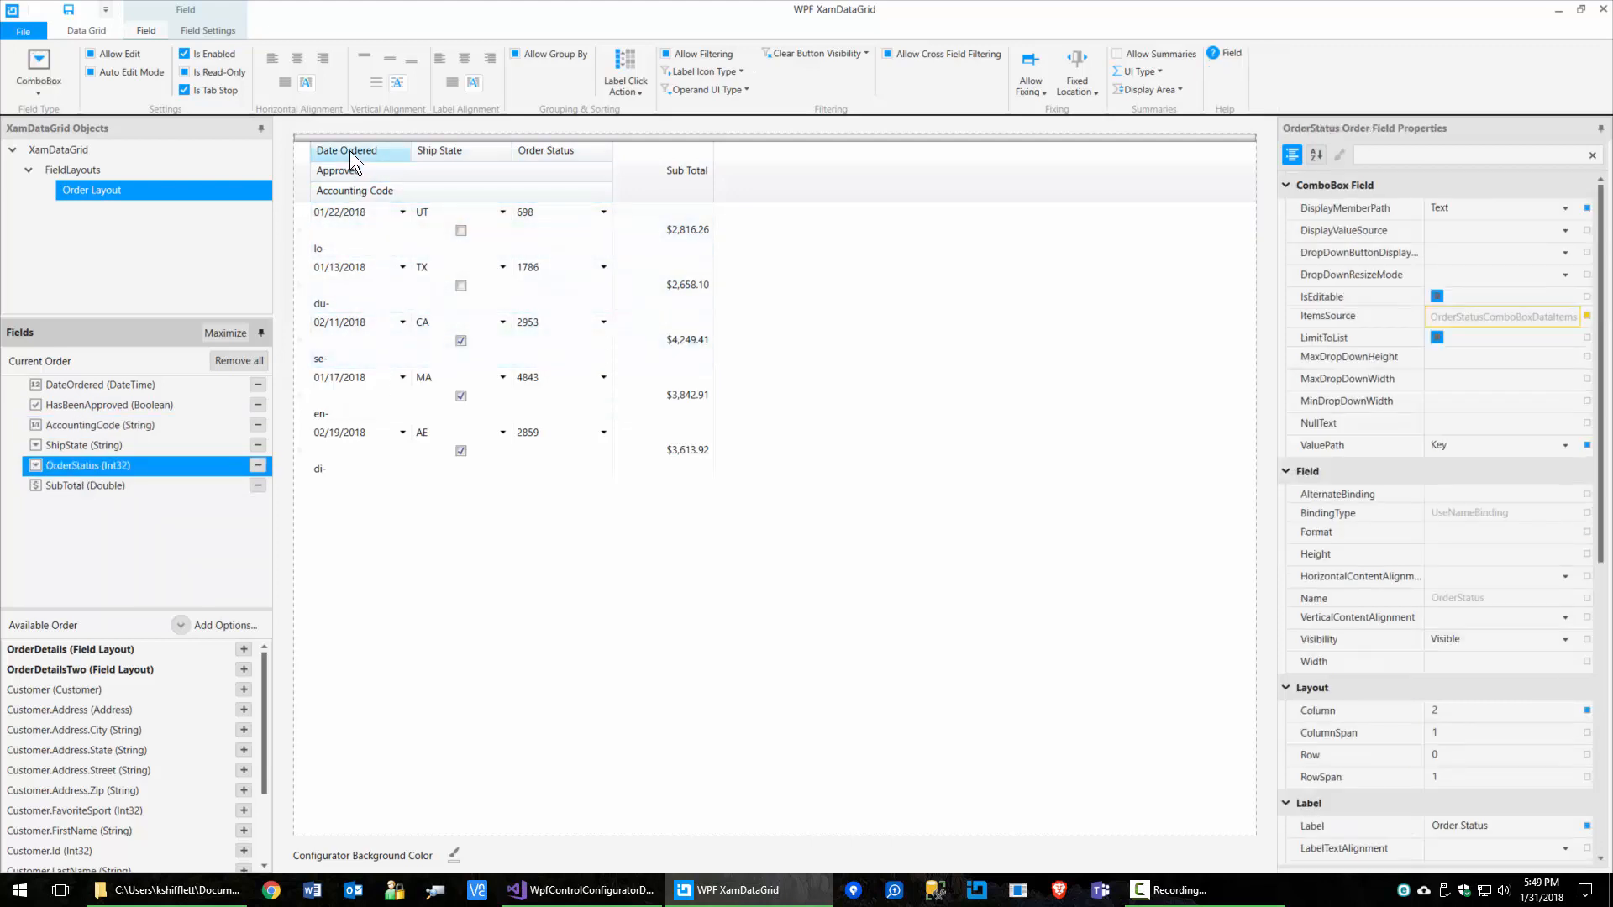
scroll(1313, 643, "down", 3)
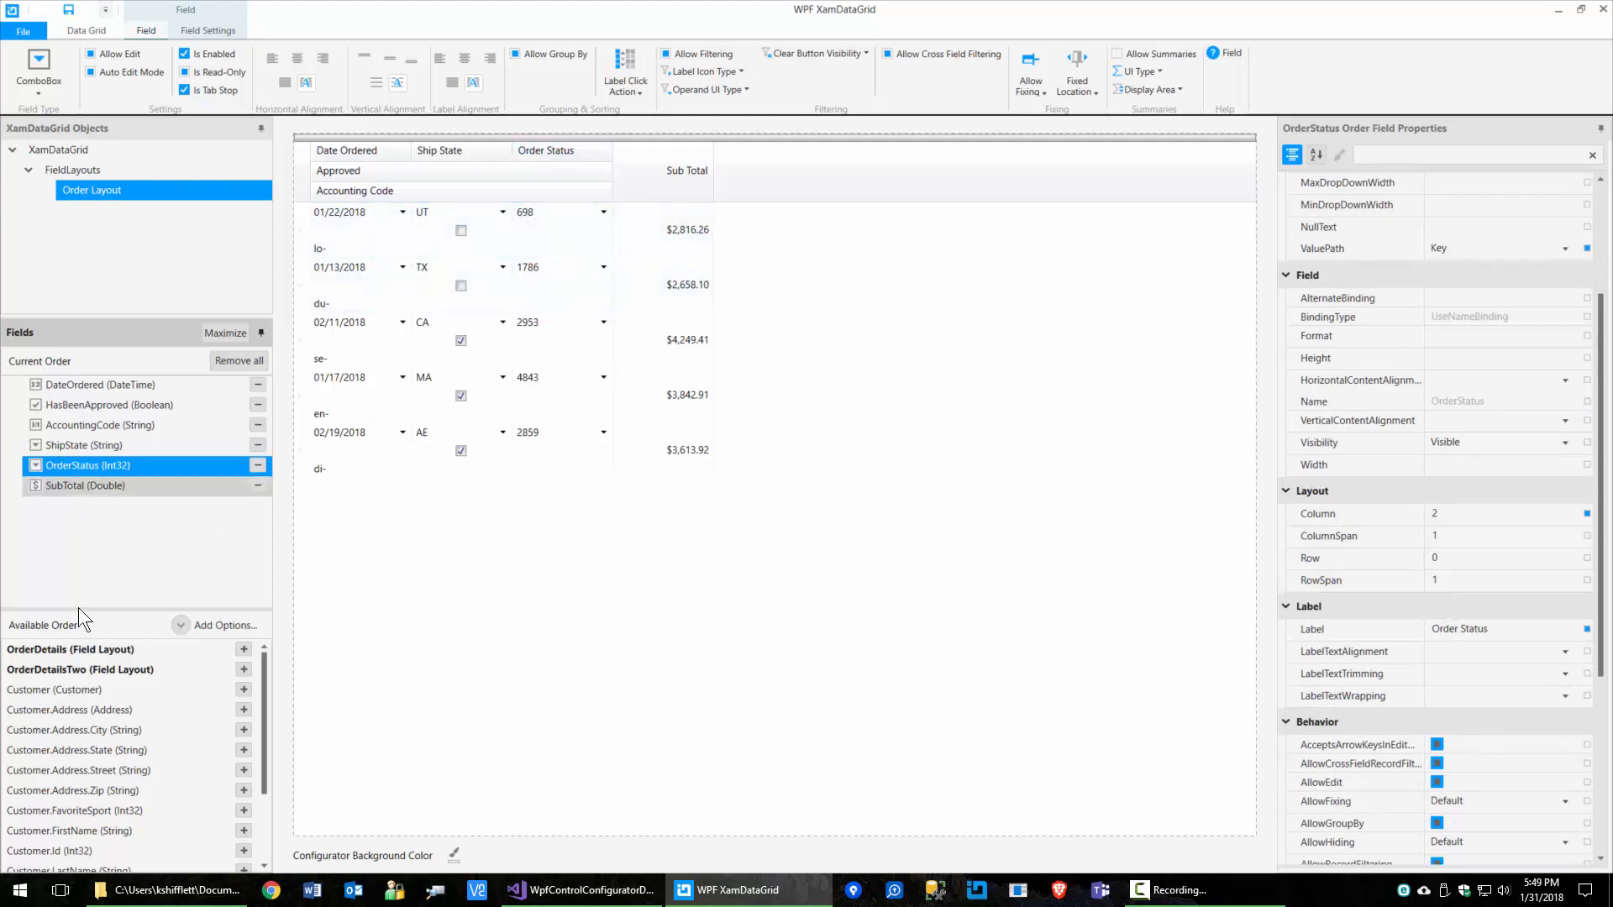
left_click(74, 488)
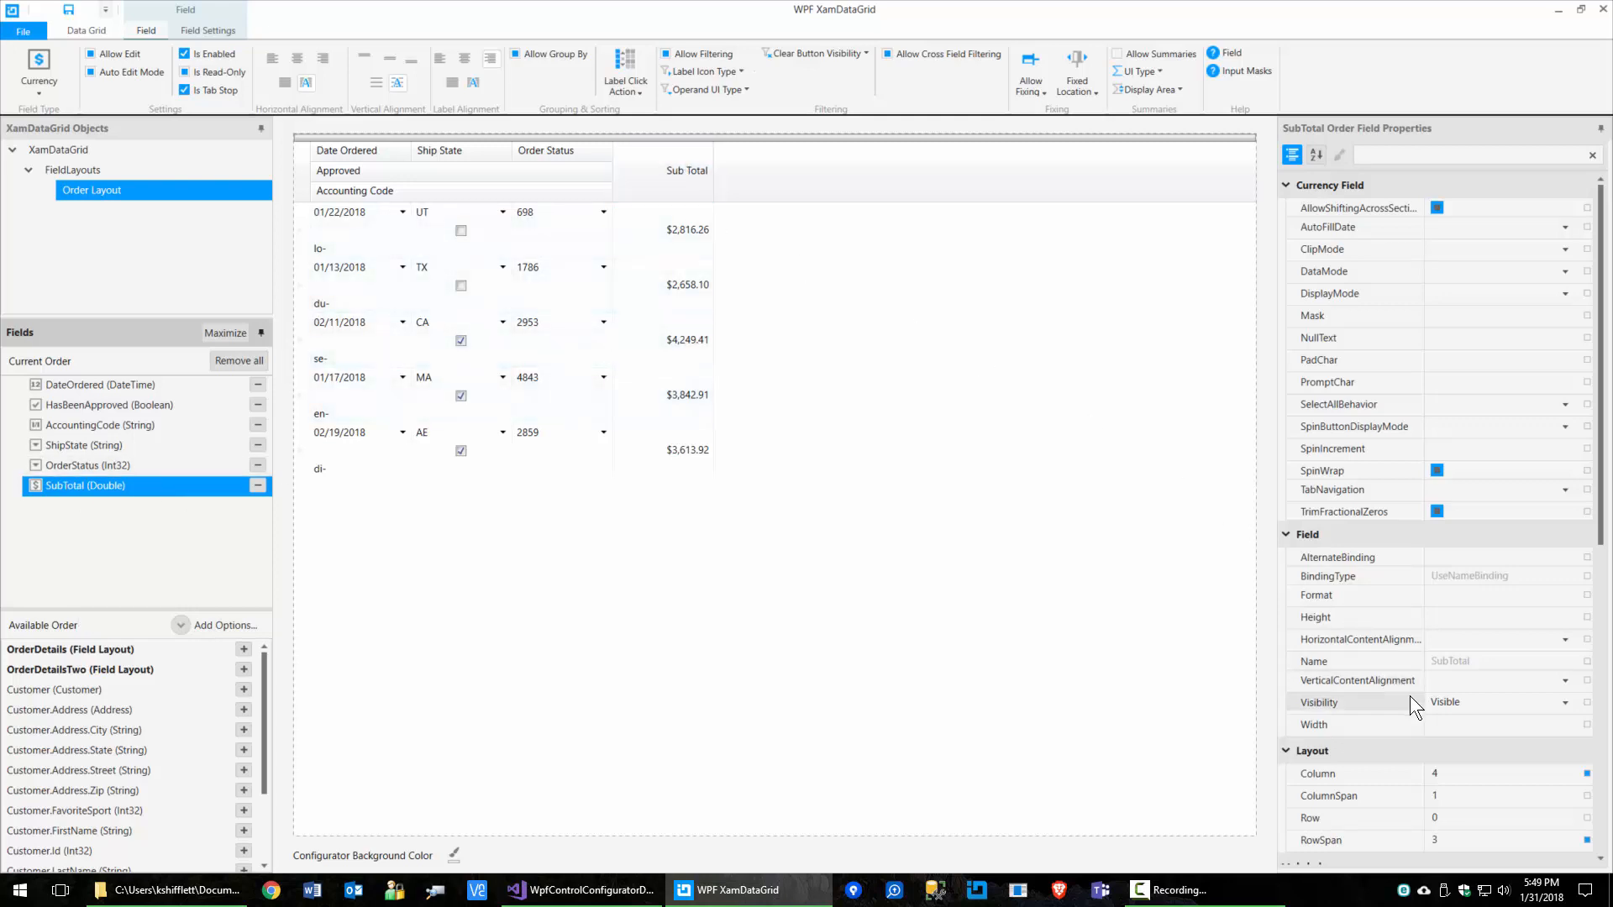
- Close the configurator without applying changes and close the DataGridManualLayoutView.xaml file
scroll(1415, 708, "down", 4)
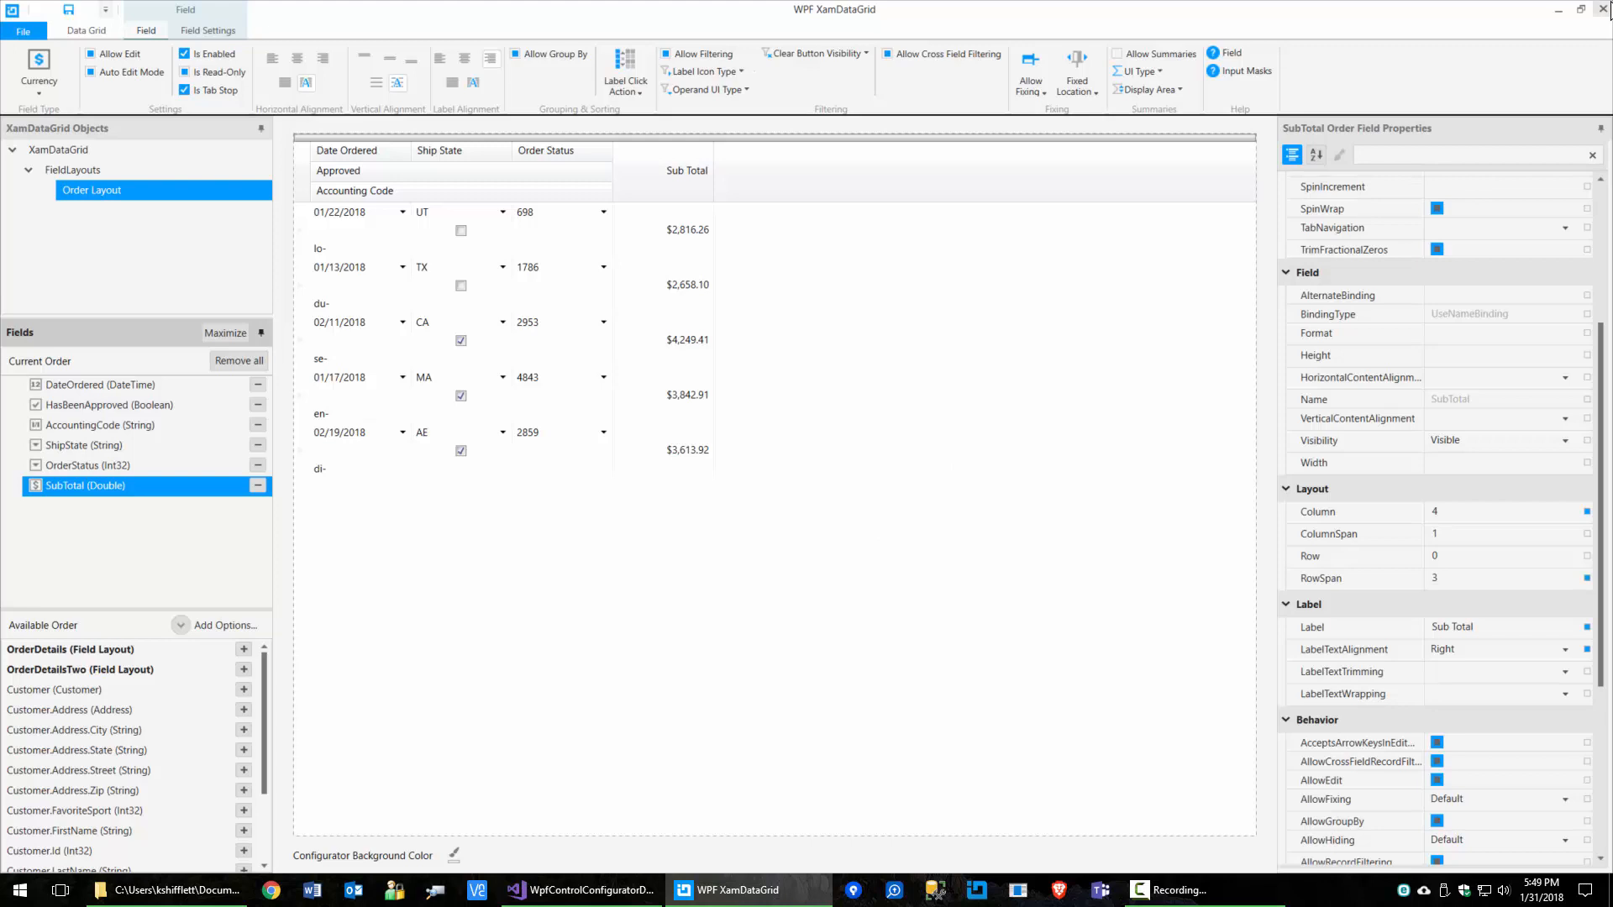
left_click(1601, 9)
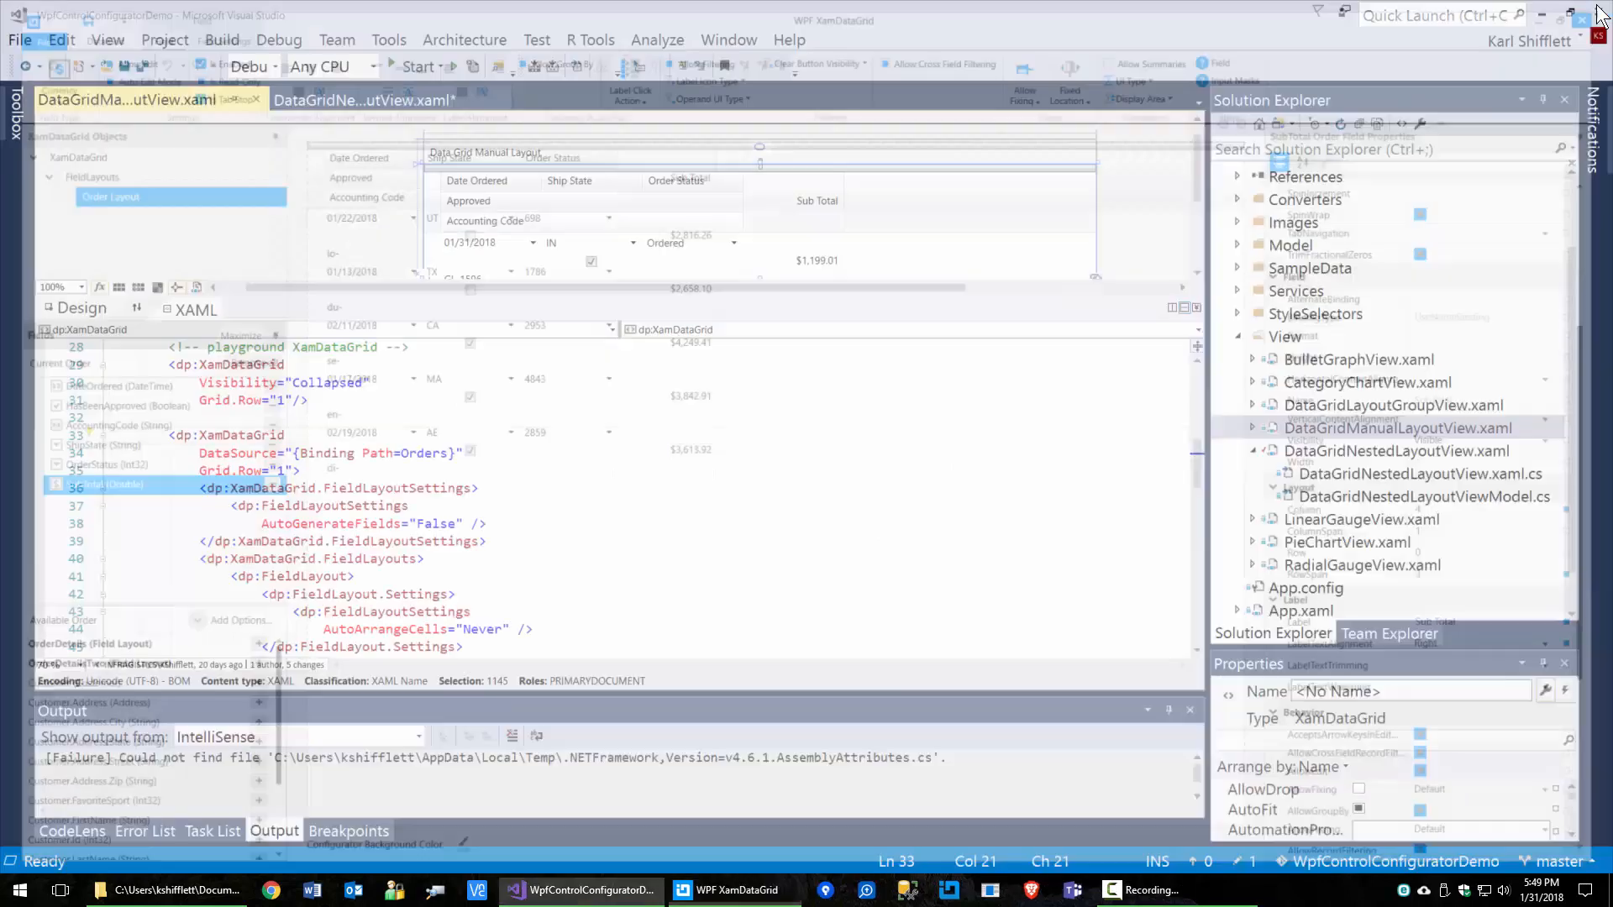
left_click(257, 99)
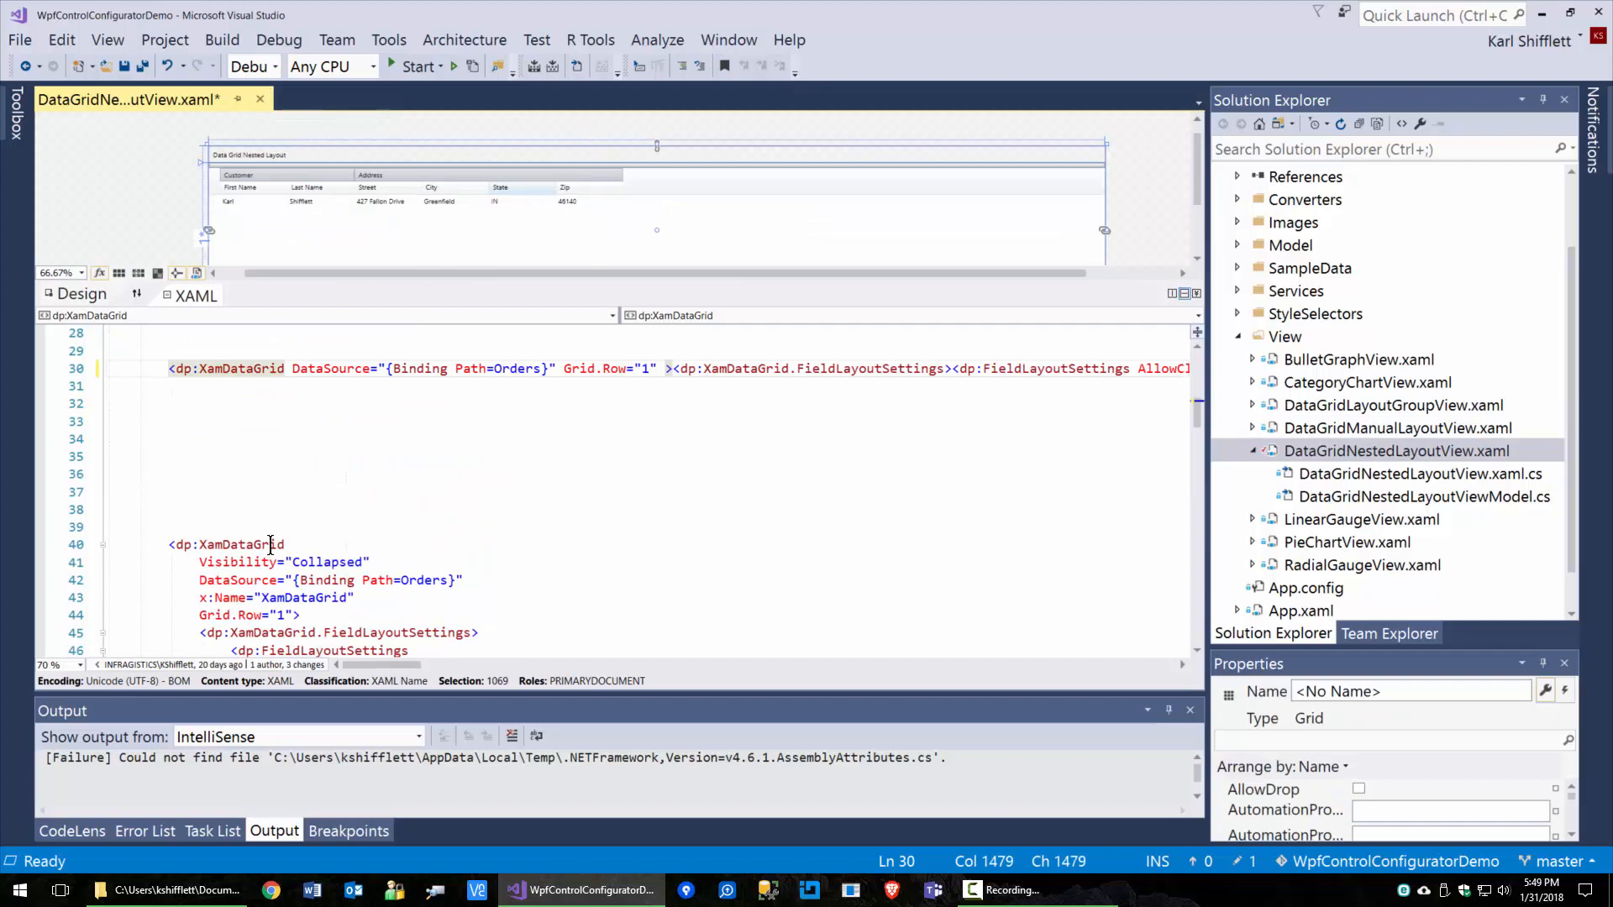
- Launch the configurator, maximized, for the XamDataGrid bound to Orders in DataGridNestedLayoutView.xaml
scroll(280, 509, "down", 2)
scroll(280, 508, "up", 4)
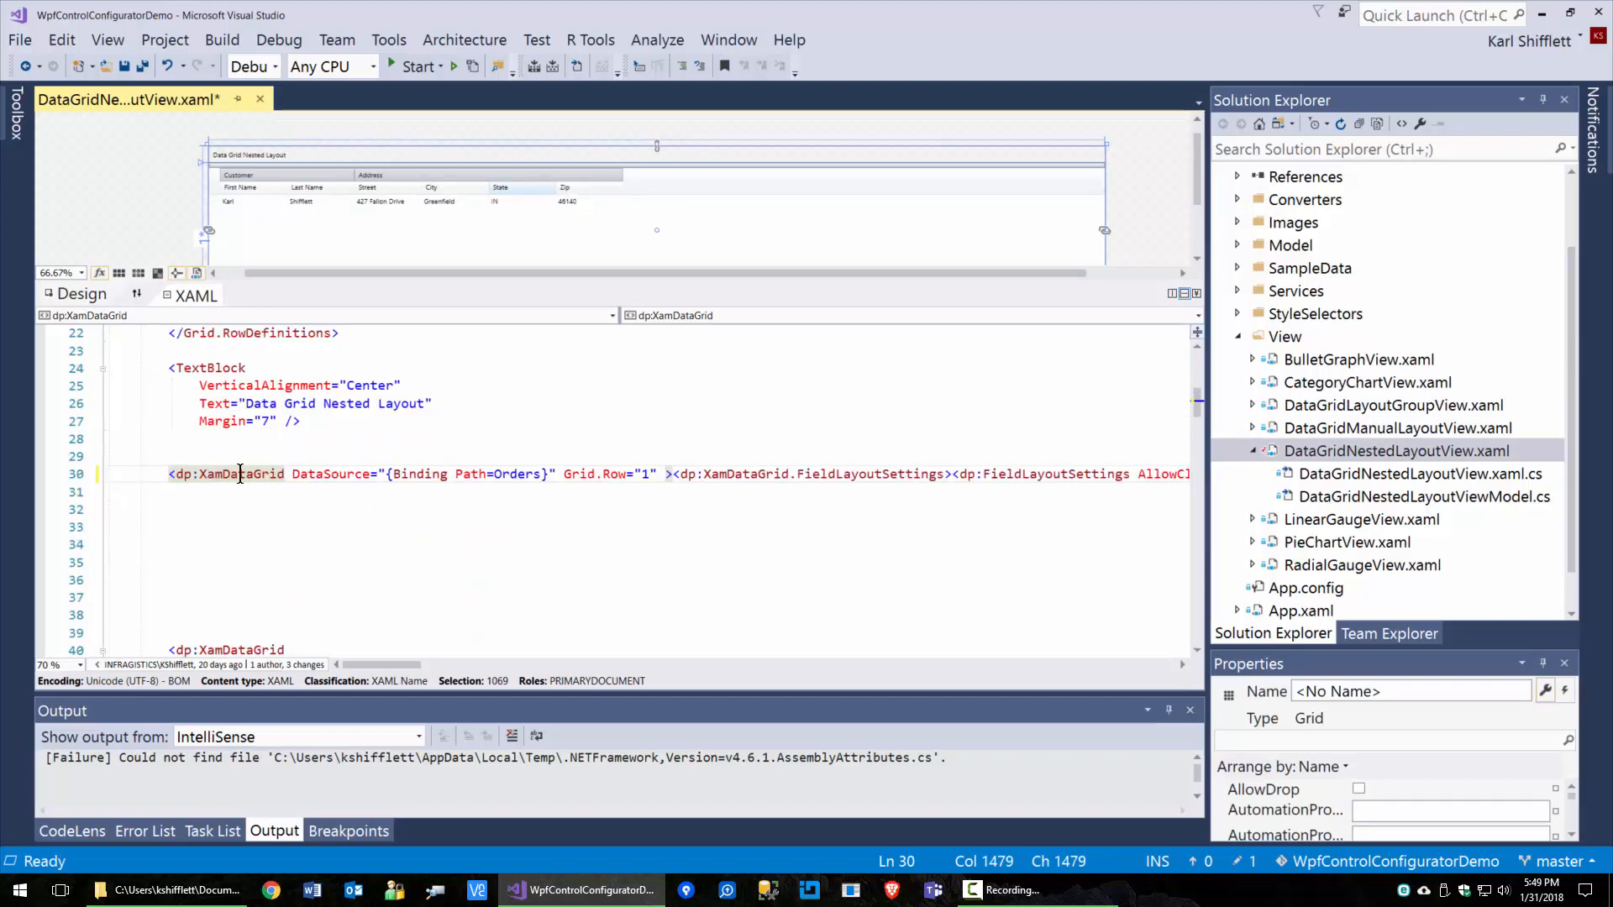
left_click(242, 476)
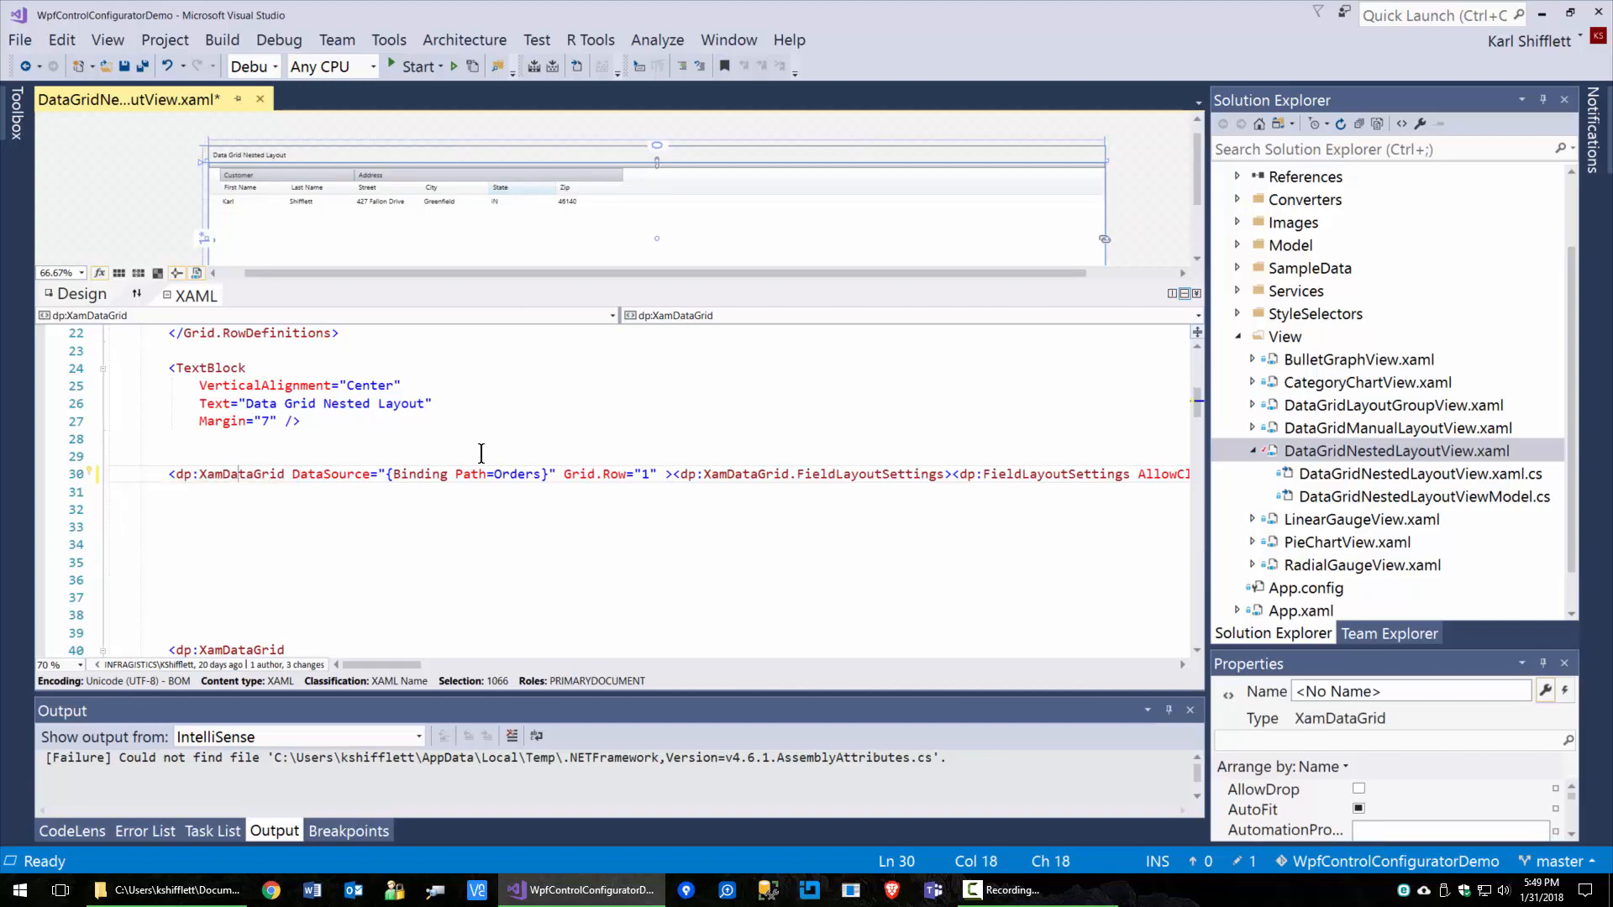
left_click(481, 454)
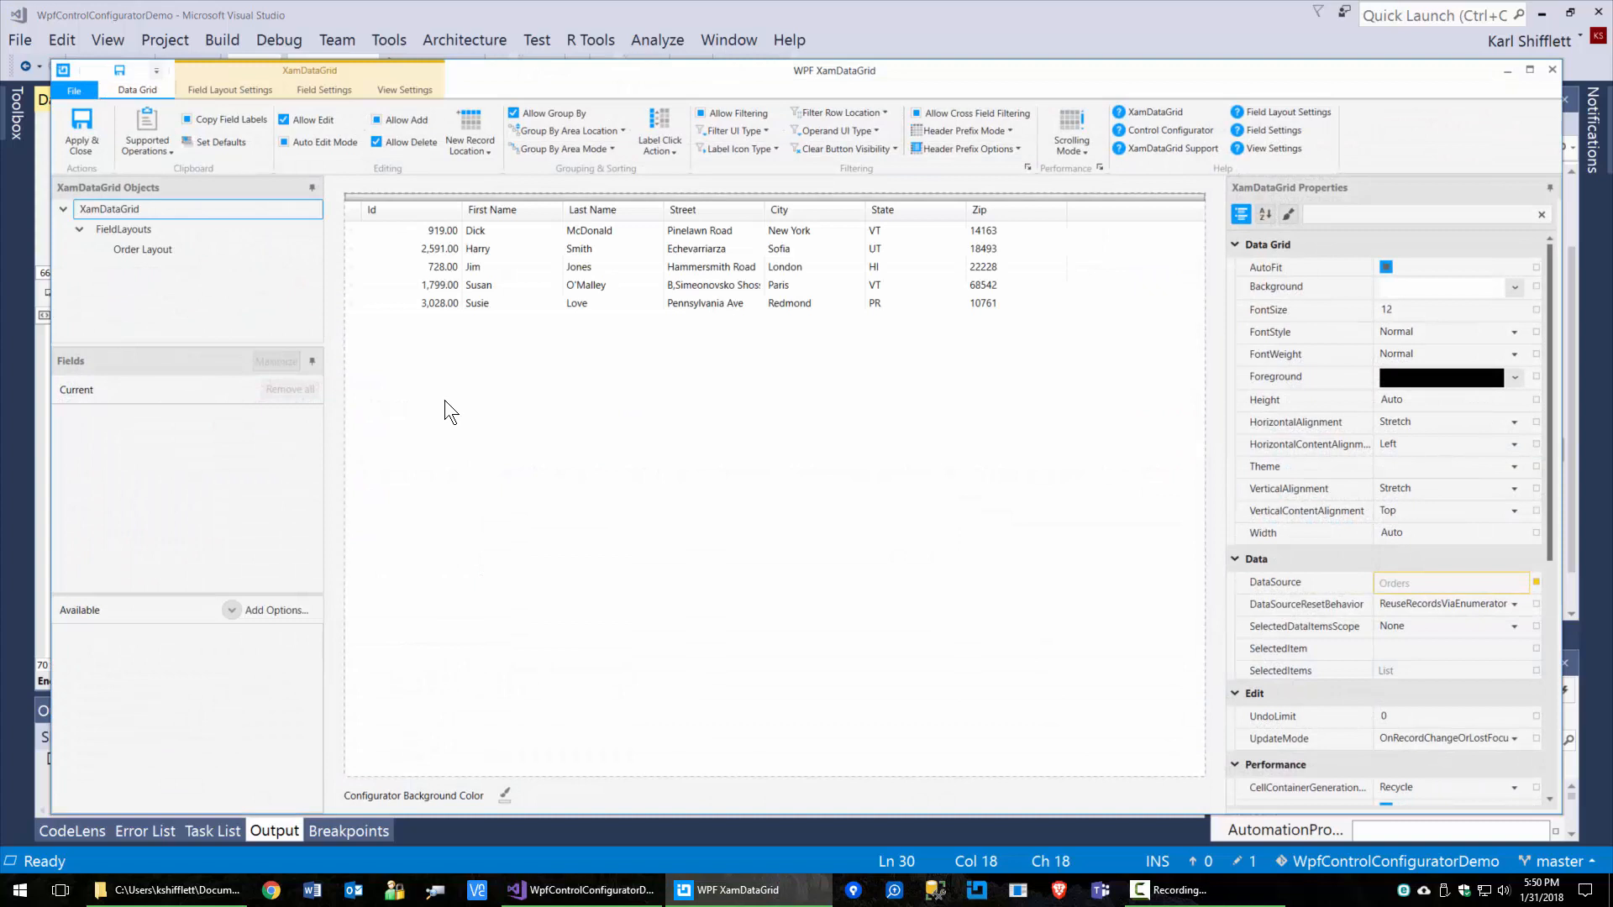
left_click(1529, 70)
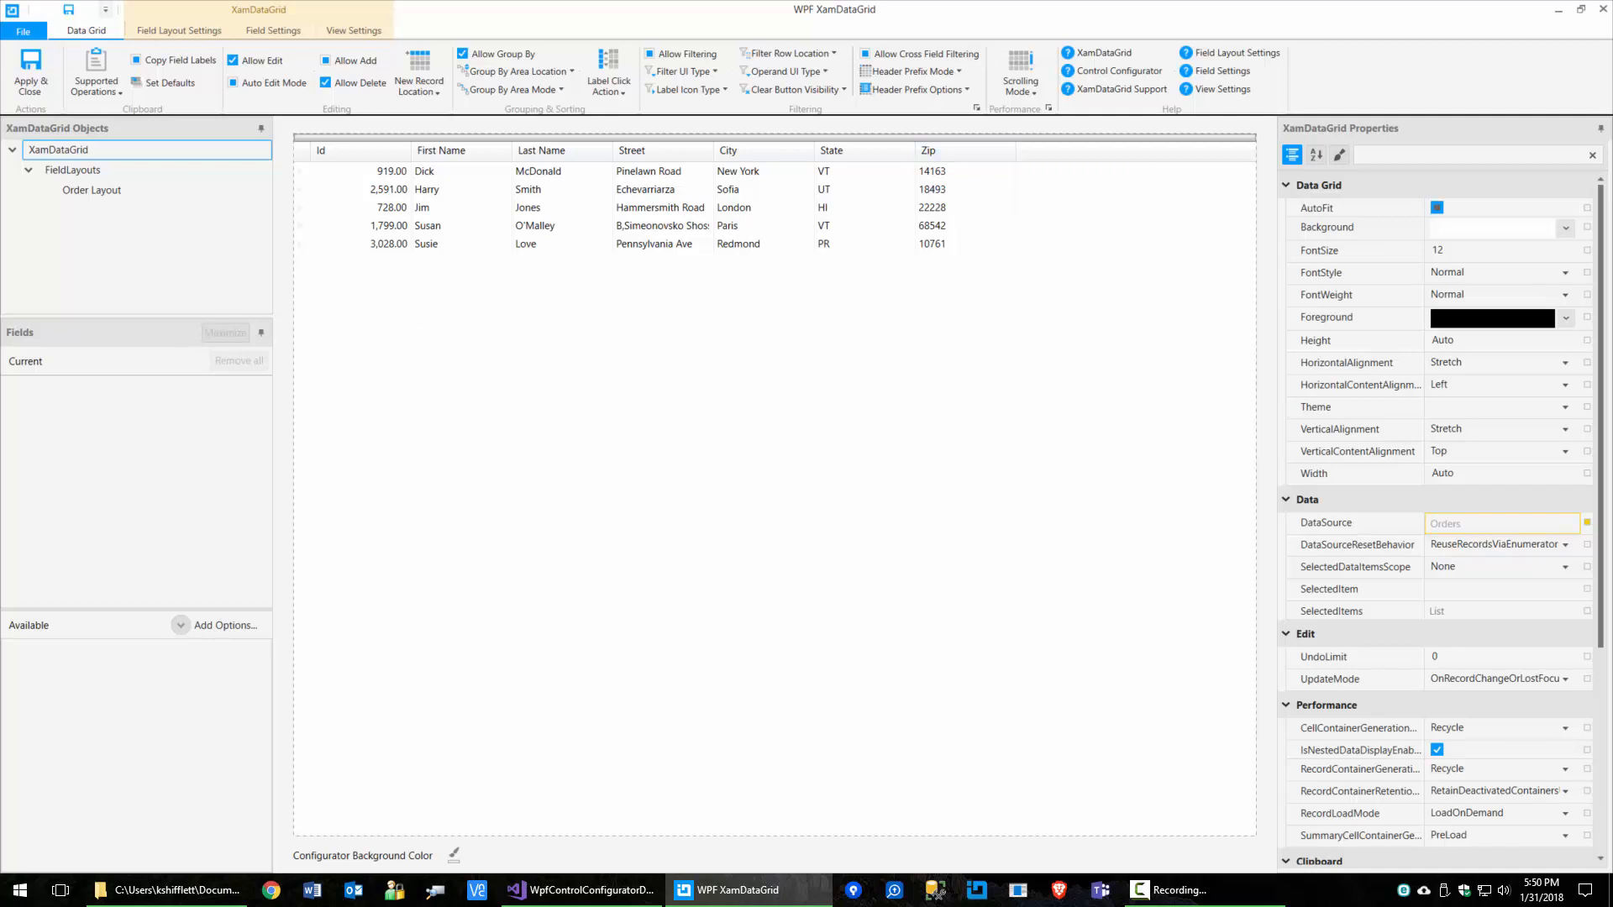
- Filter the field layout settings of Order Layout by "auto" to examine the AutoArrangeCells property, and clear the filter
left_click(89, 196)
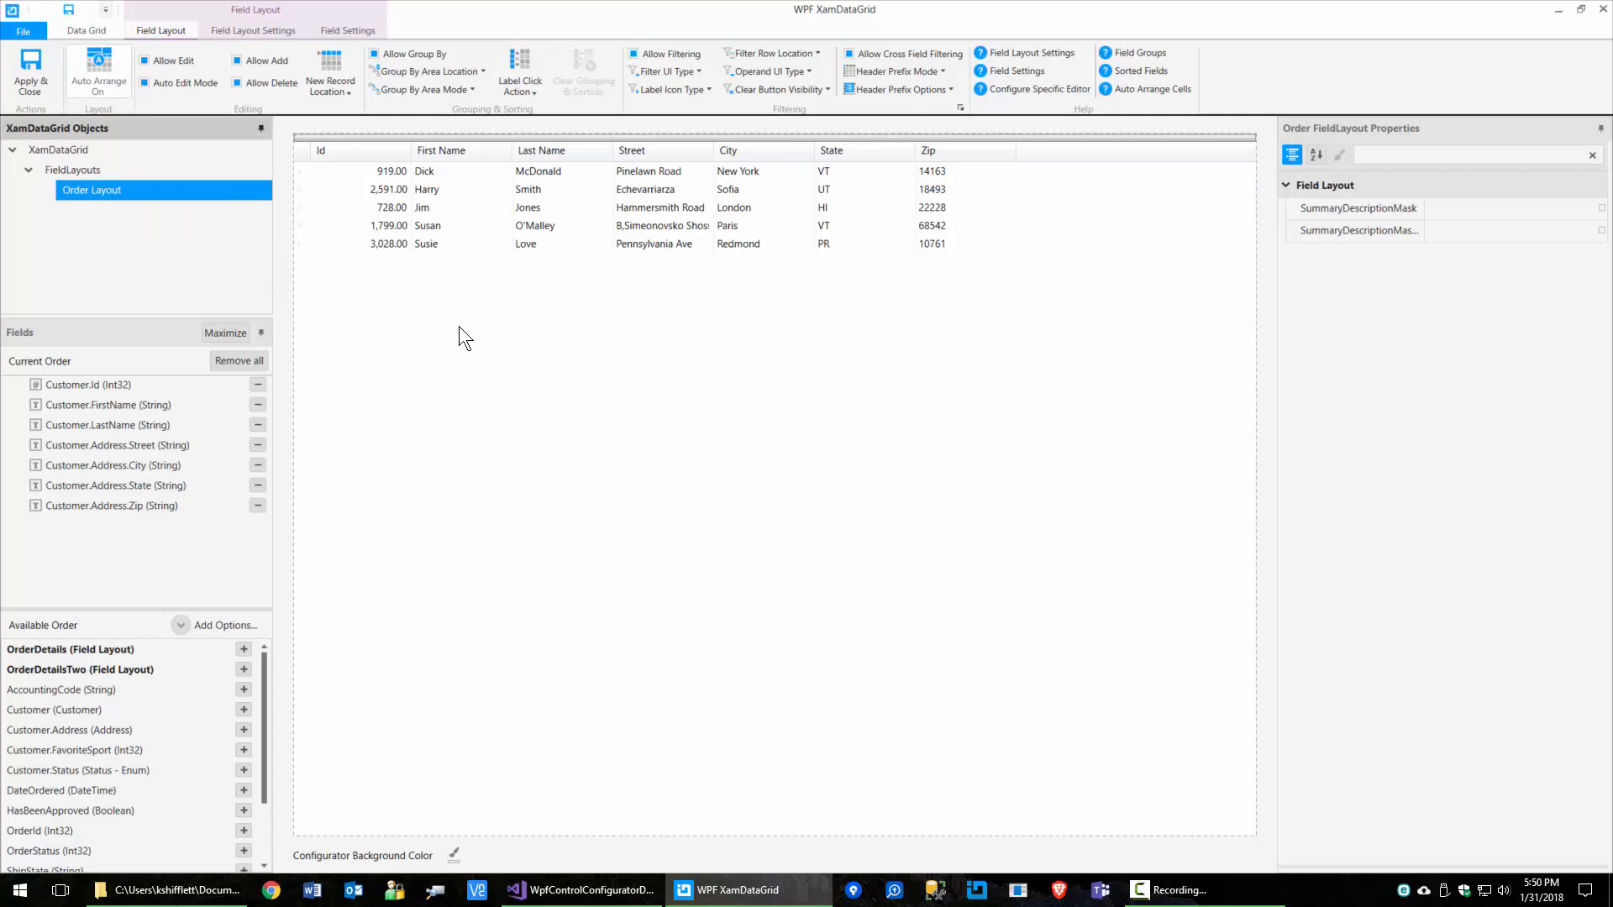
scroll(321, 38, "down", 1)
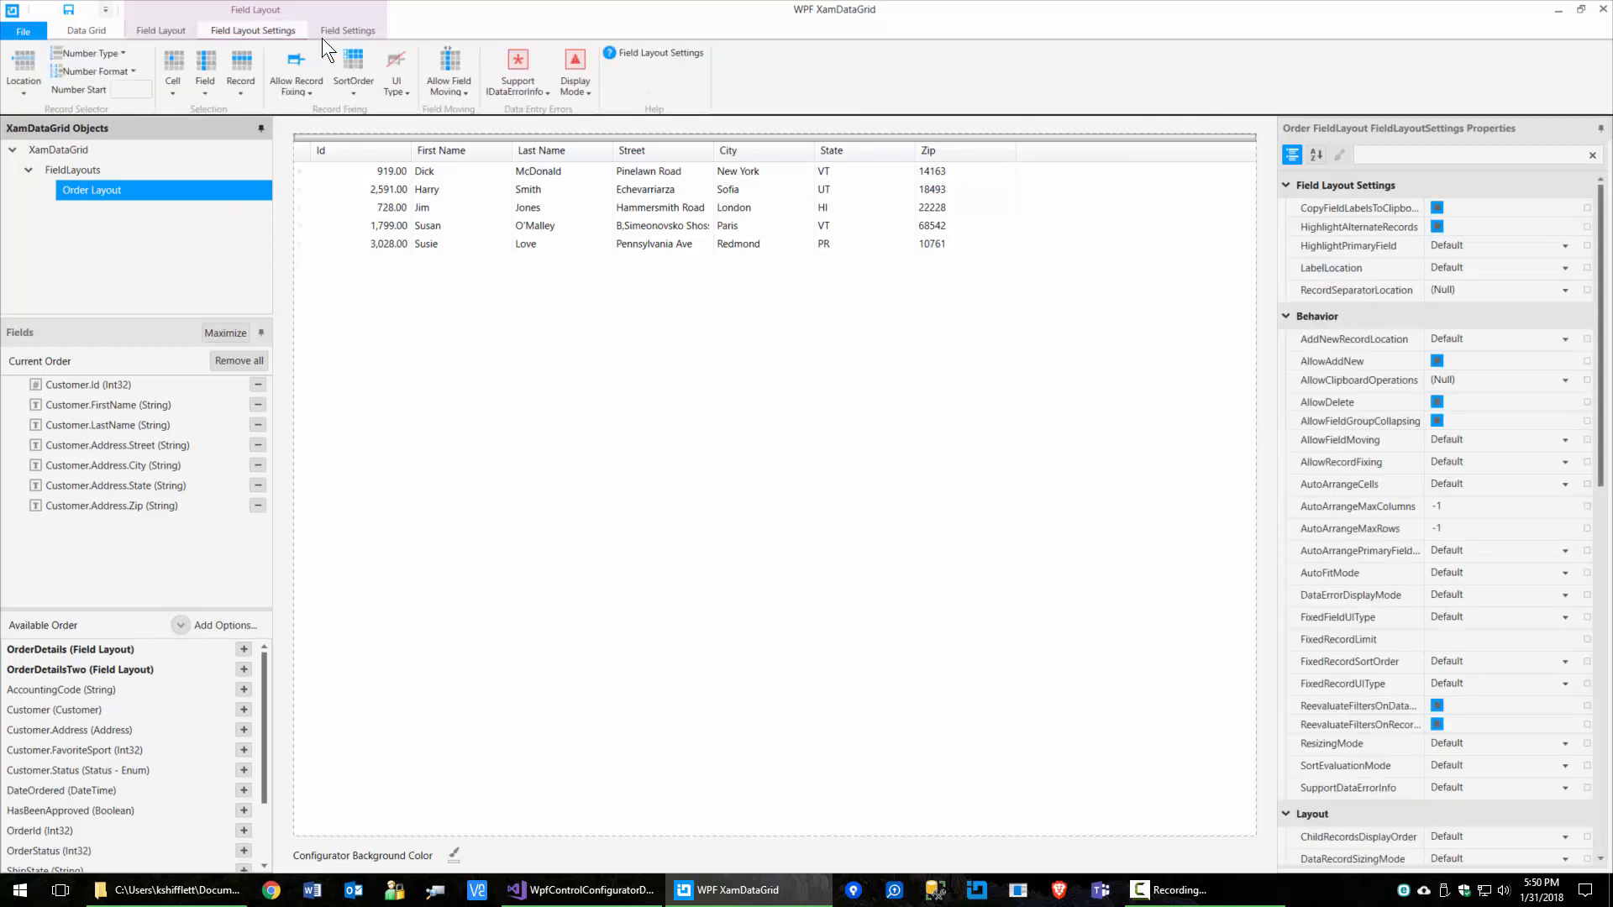
left_click(1399, 153)
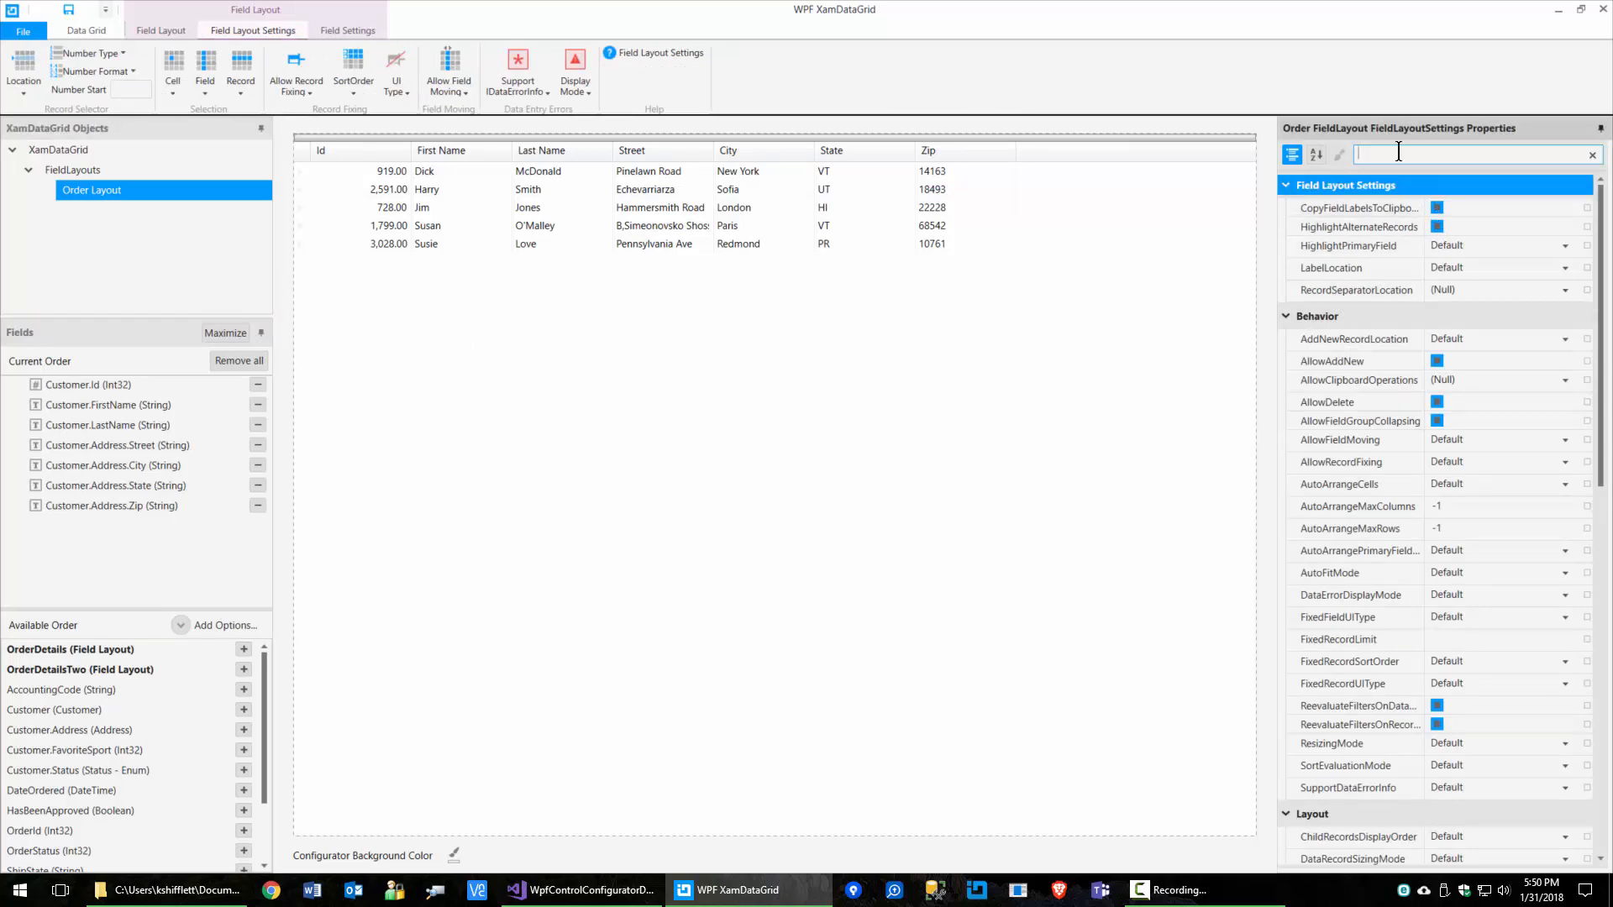
type("auto")
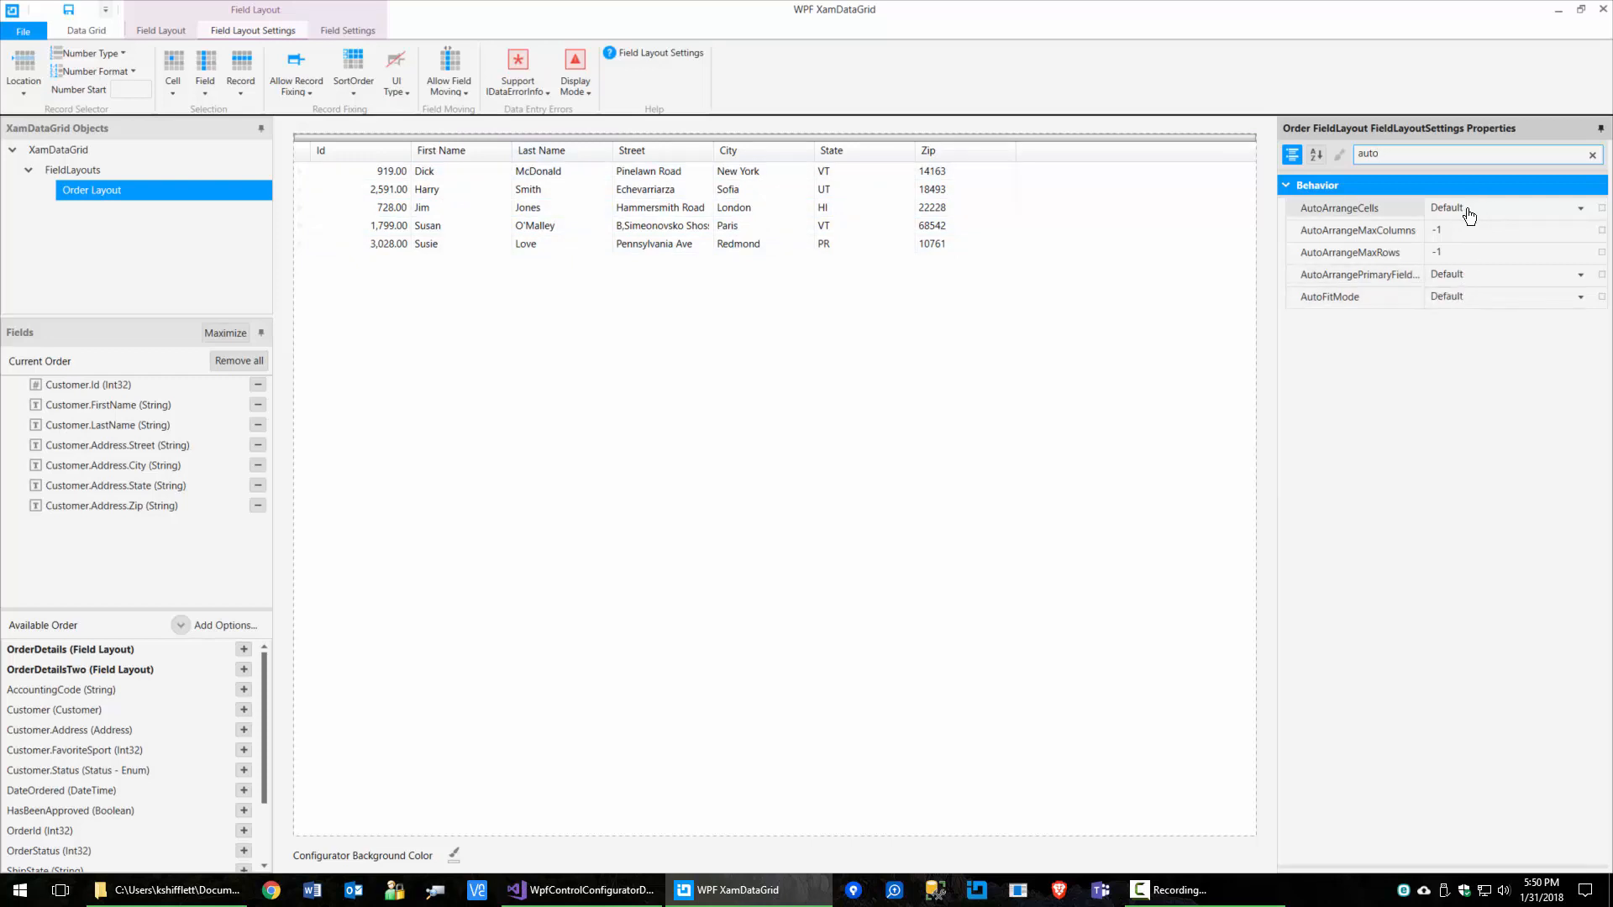
left_click(1592, 155)
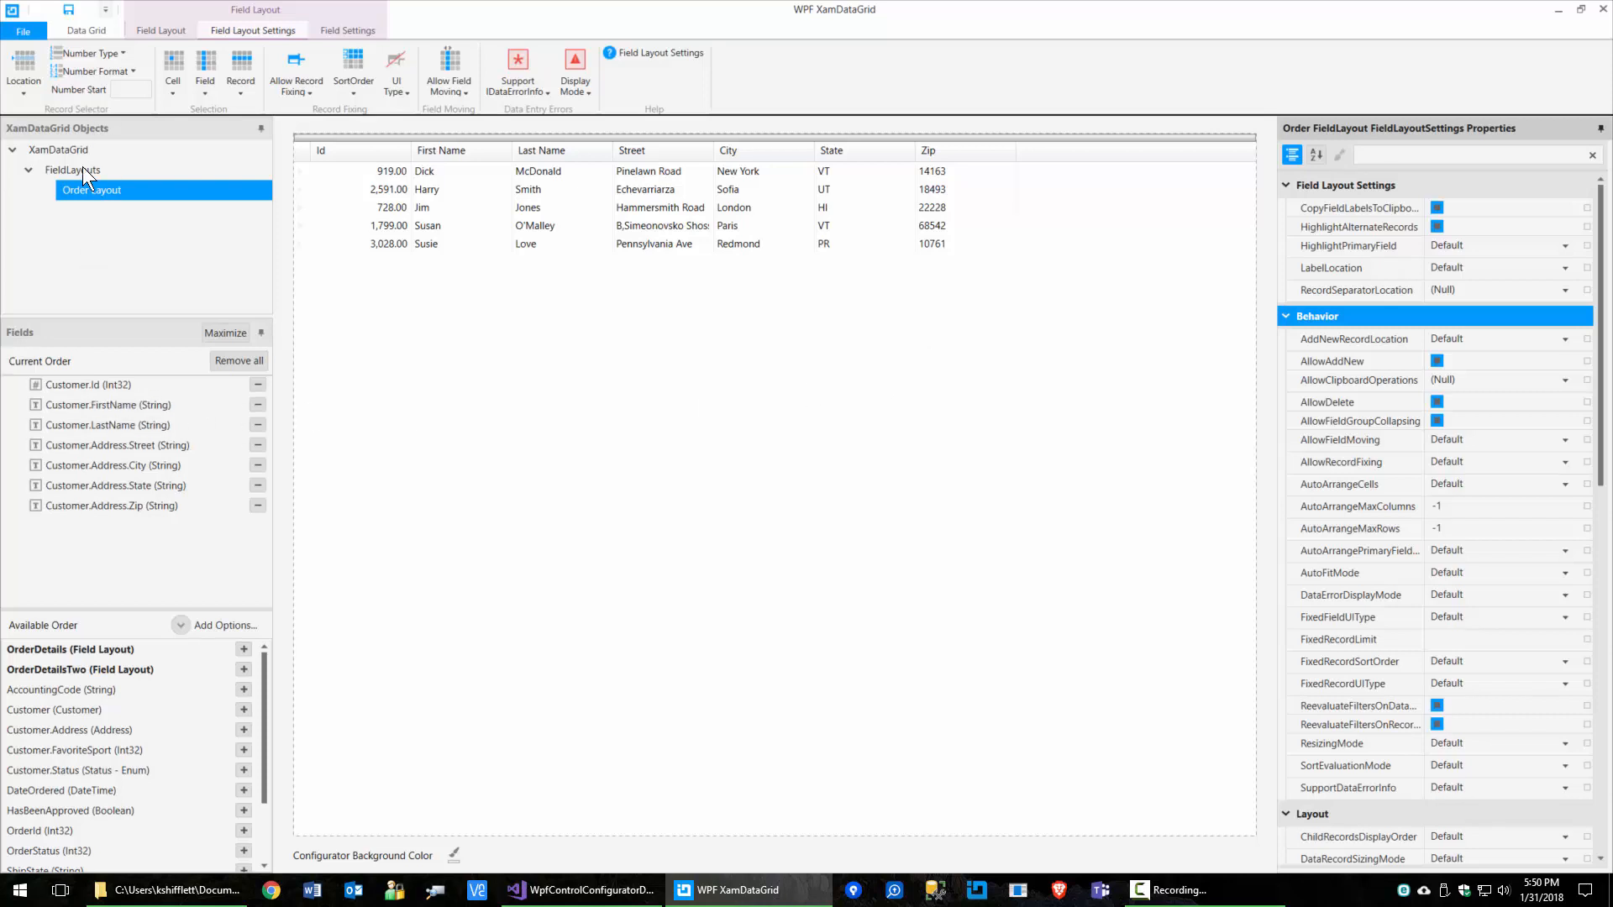
- Switch Order Layout from Auto Arrange Cells to manual column and row settings, and check the FirstName and LastName field positions
left_click(81, 194)
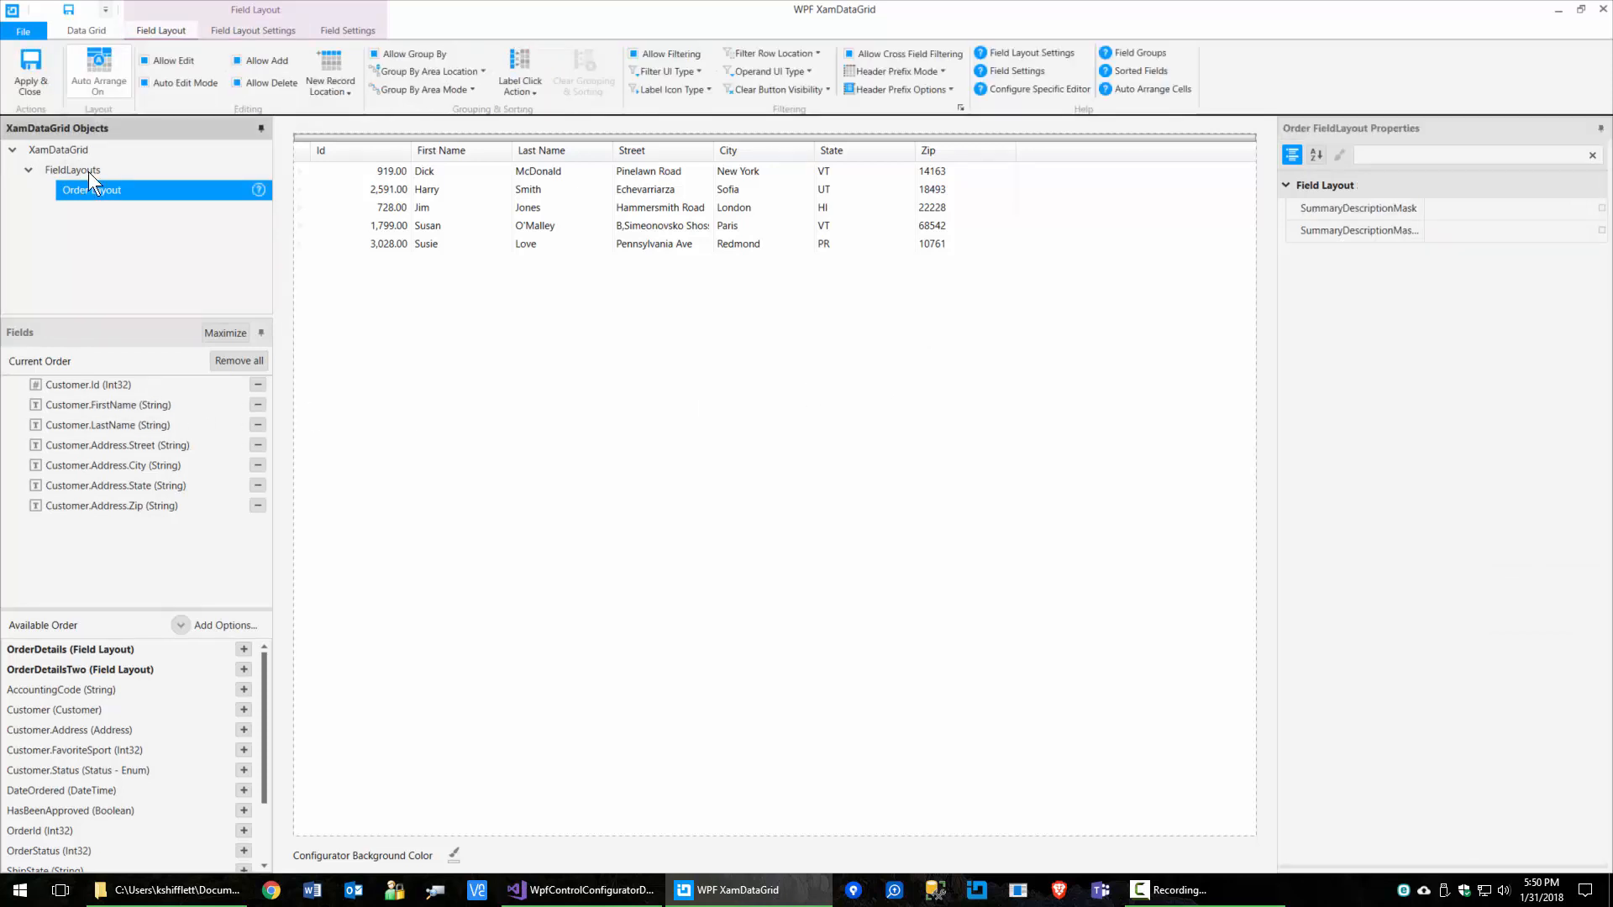
left_click(101, 67)
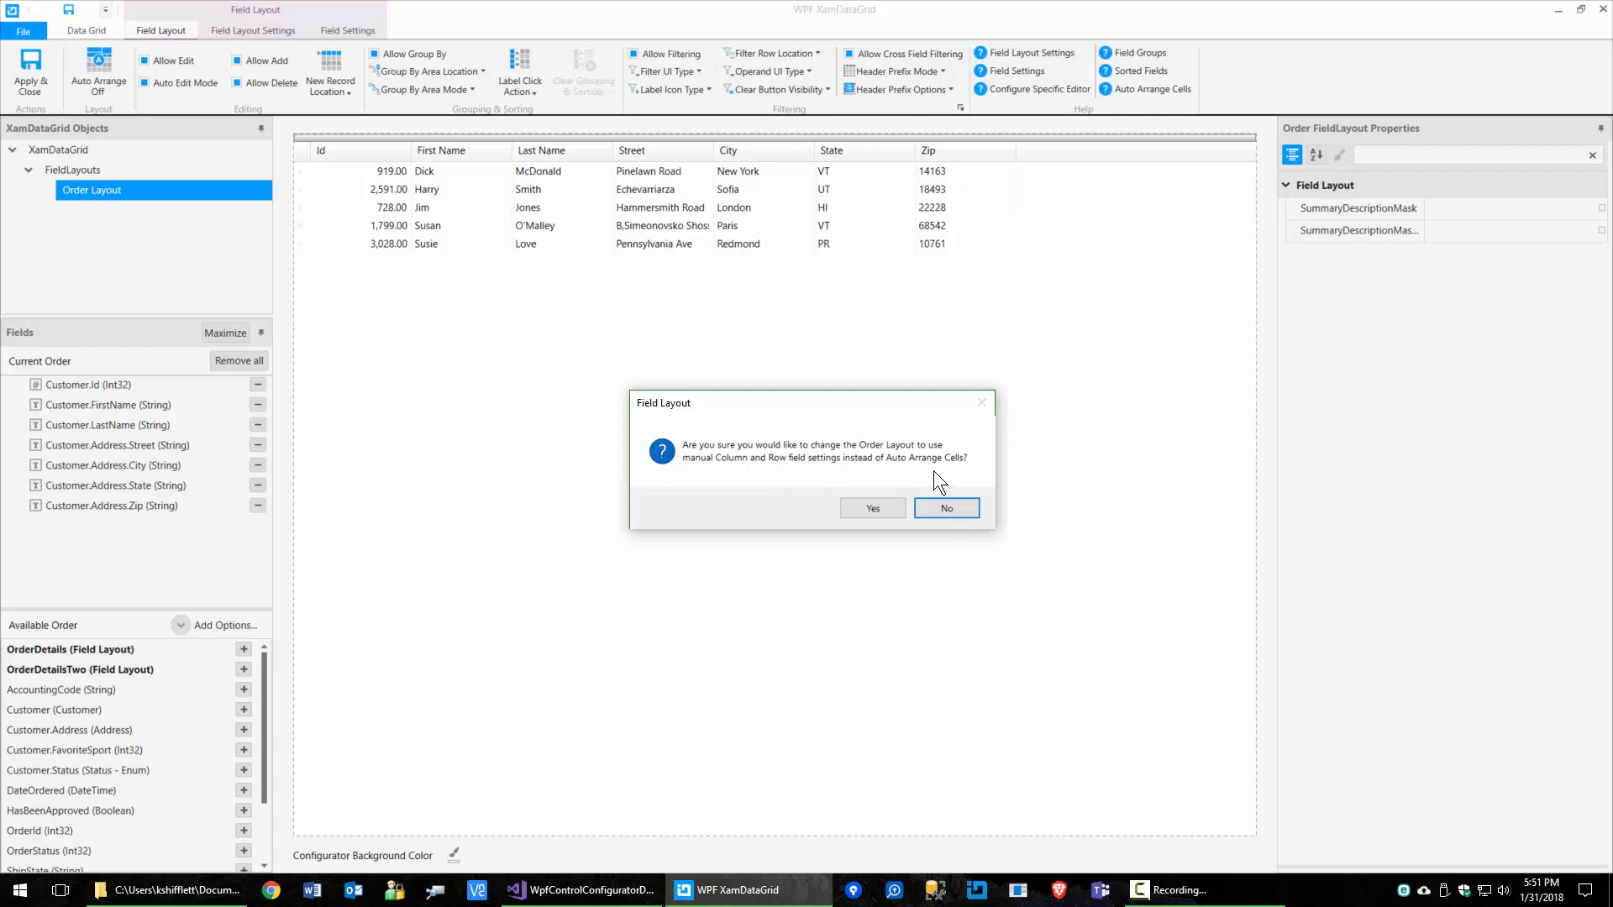
left_click(874, 506)
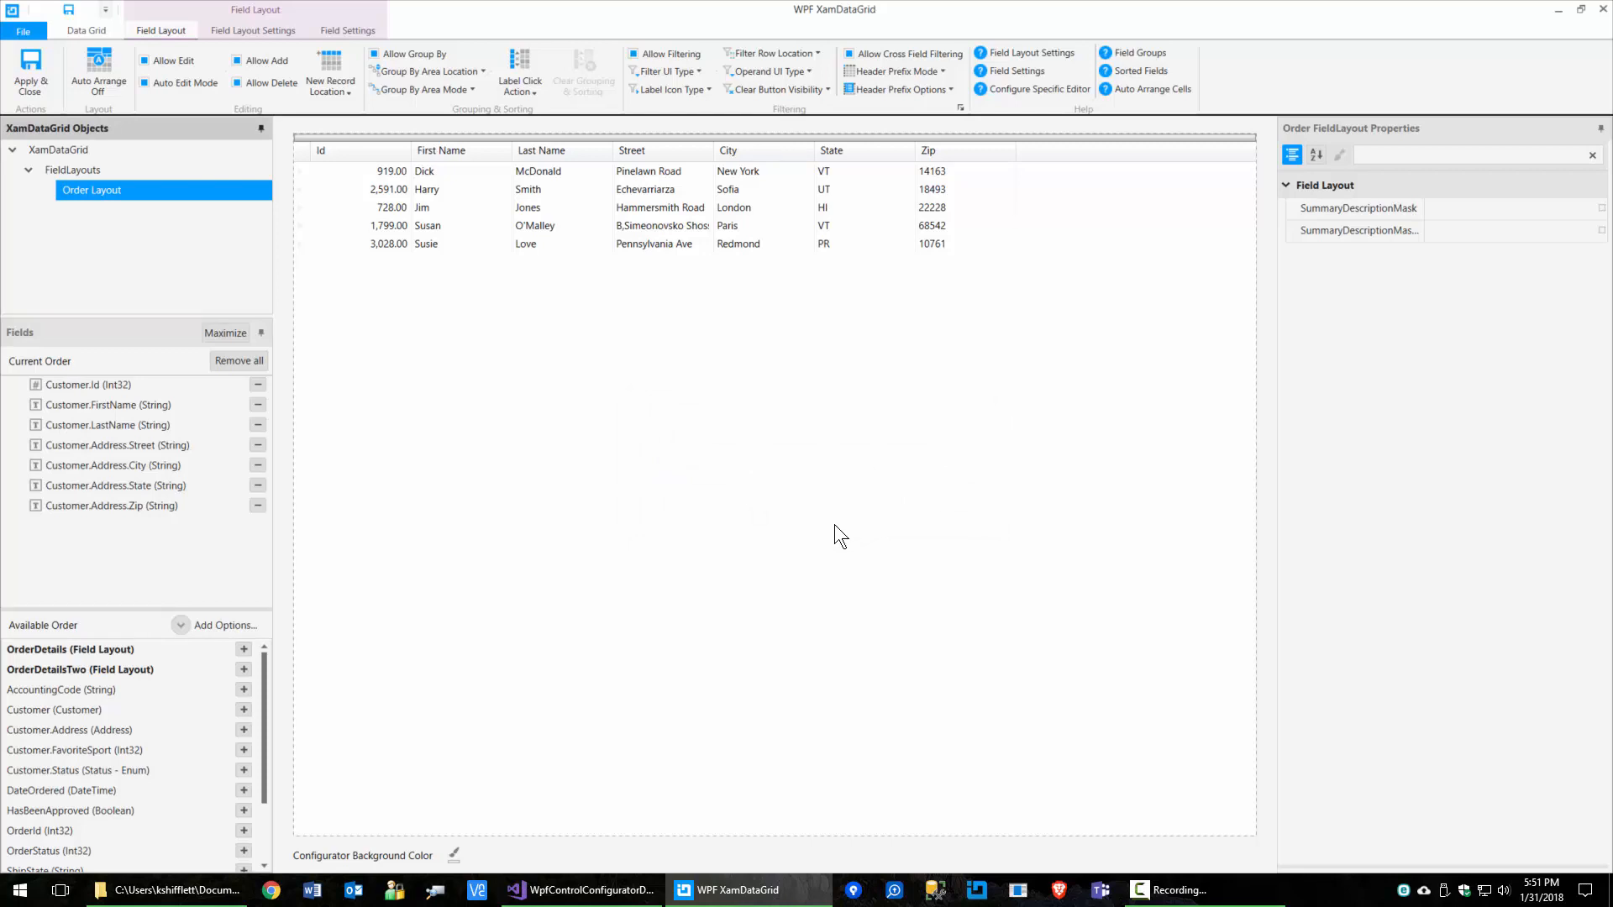
left_click(114, 405)
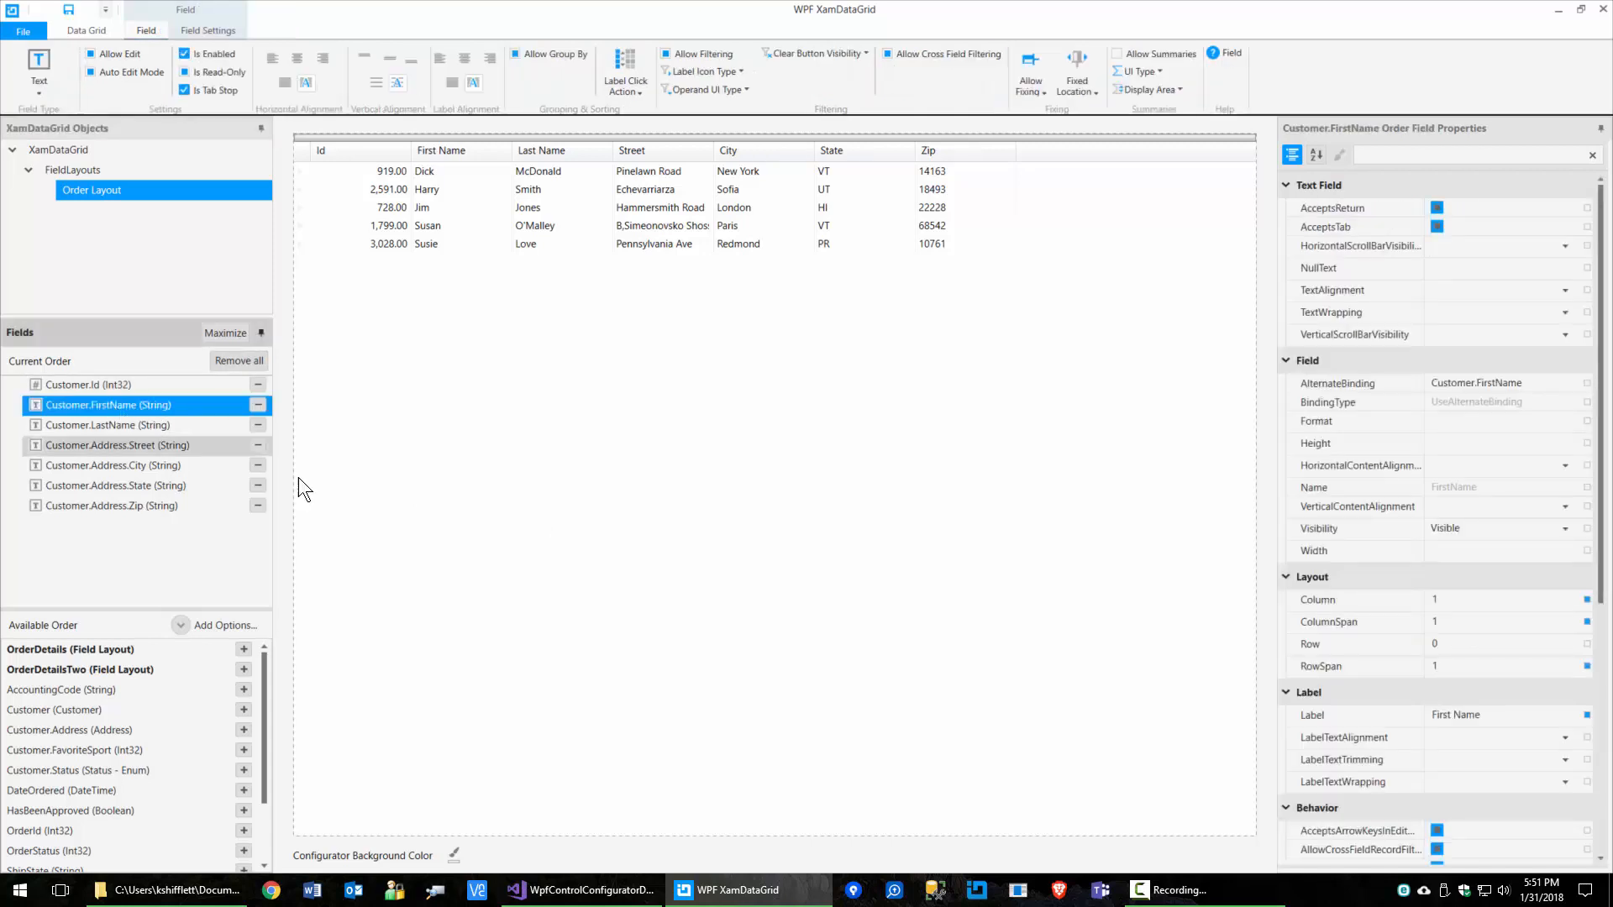
left_click(57, 426)
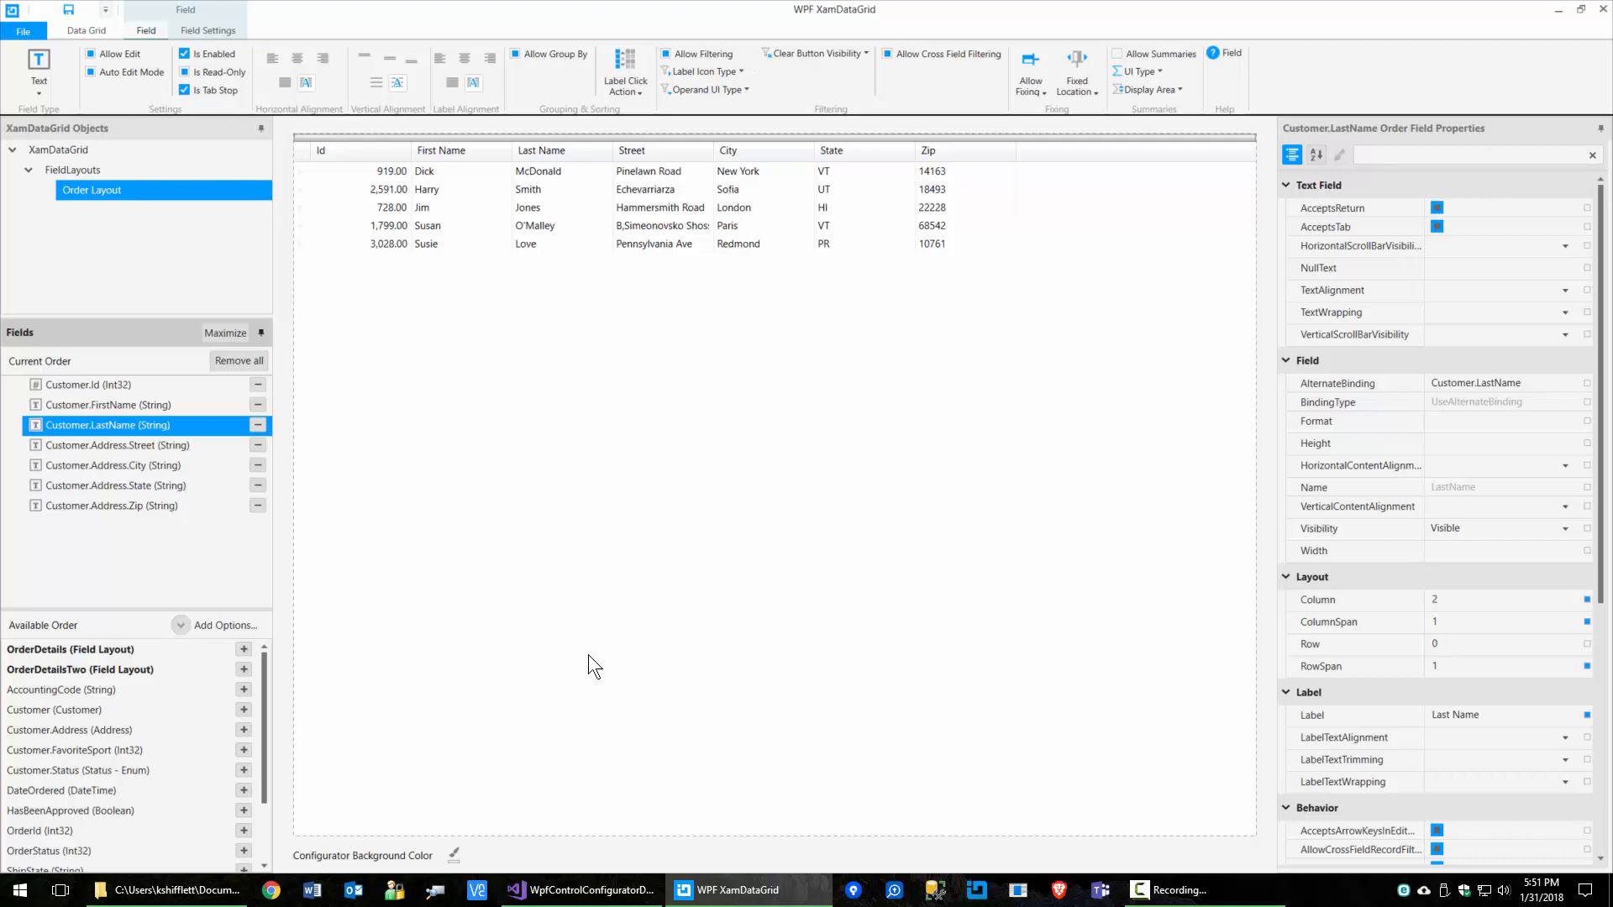
- Place the Customer.Address.Street field at row 1, column 0
left_click(120, 446)
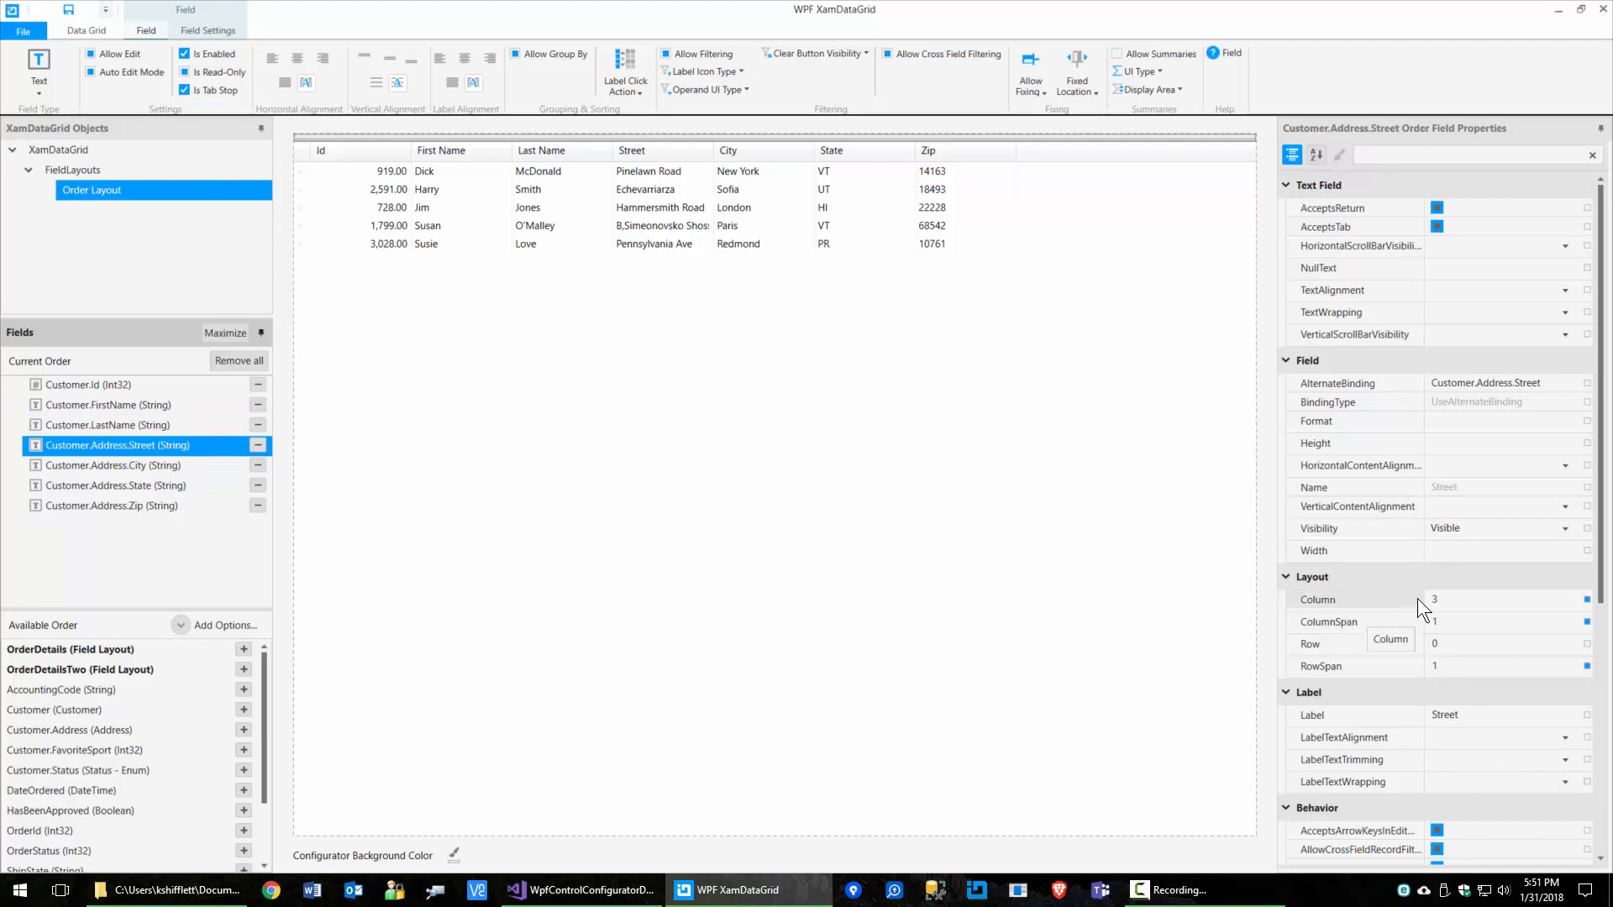
left_click(1448, 644)
type("1")
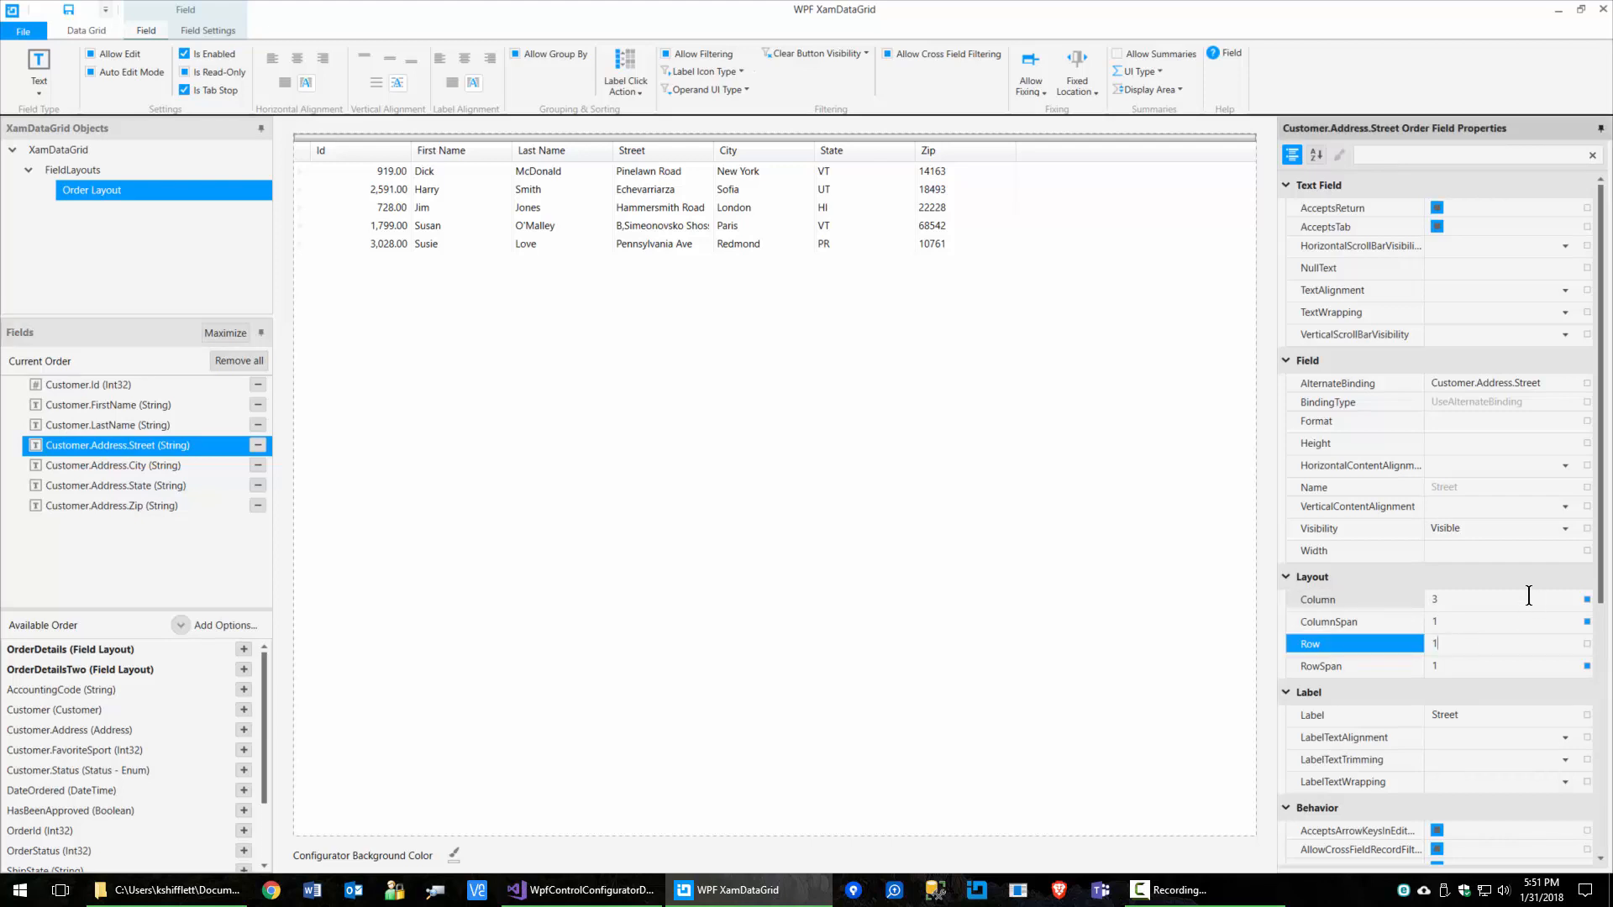
key("Return")
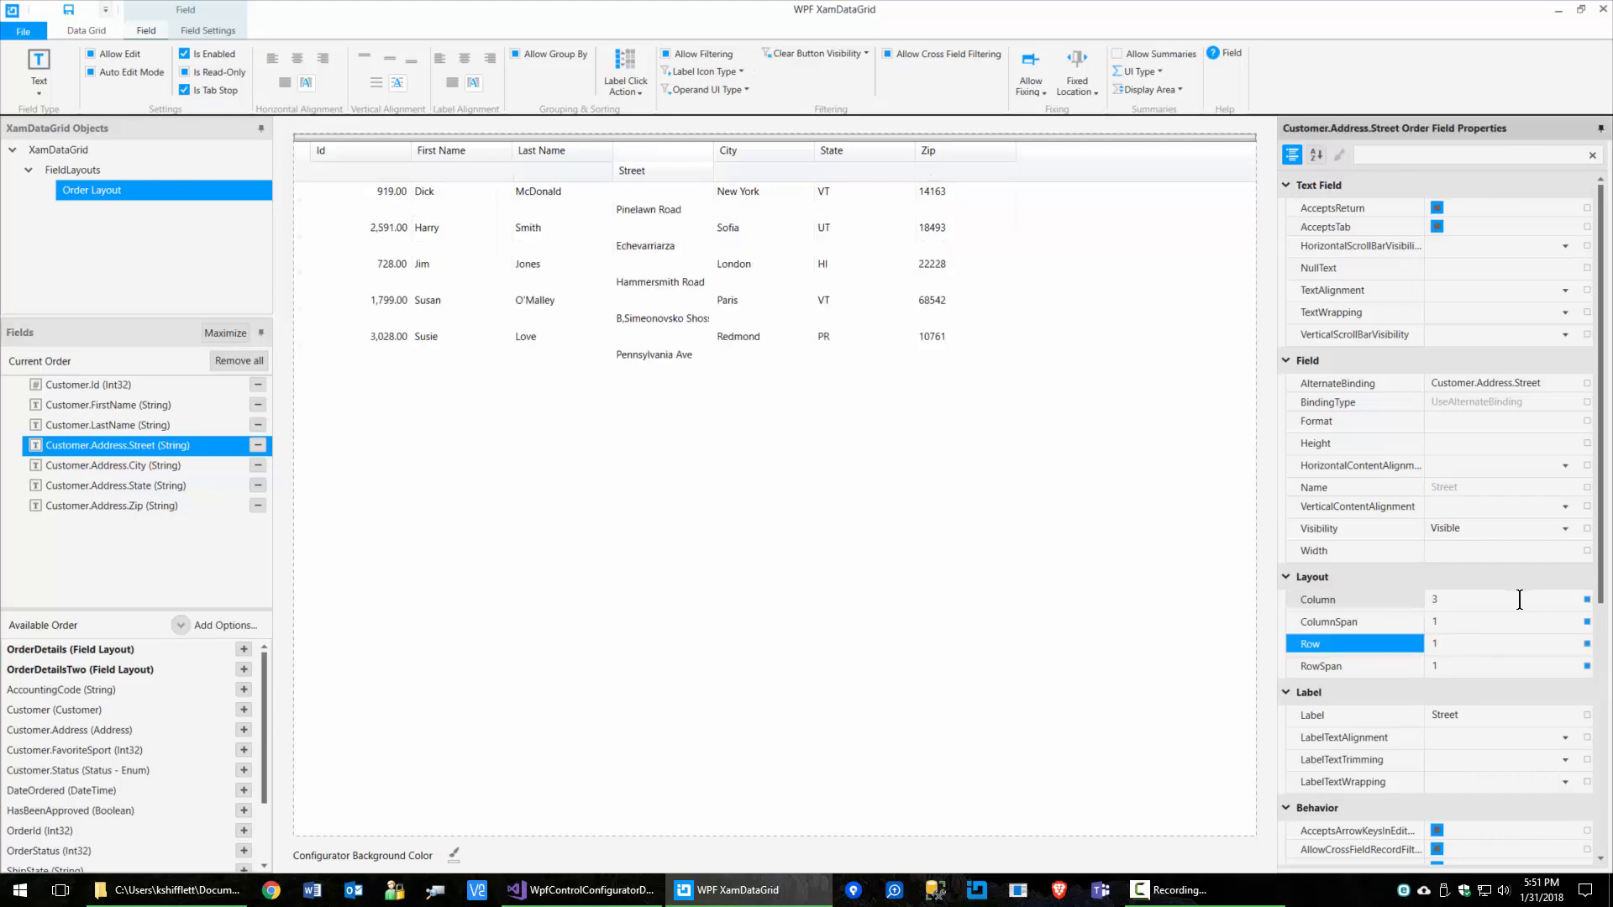
left_click(1472, 599)
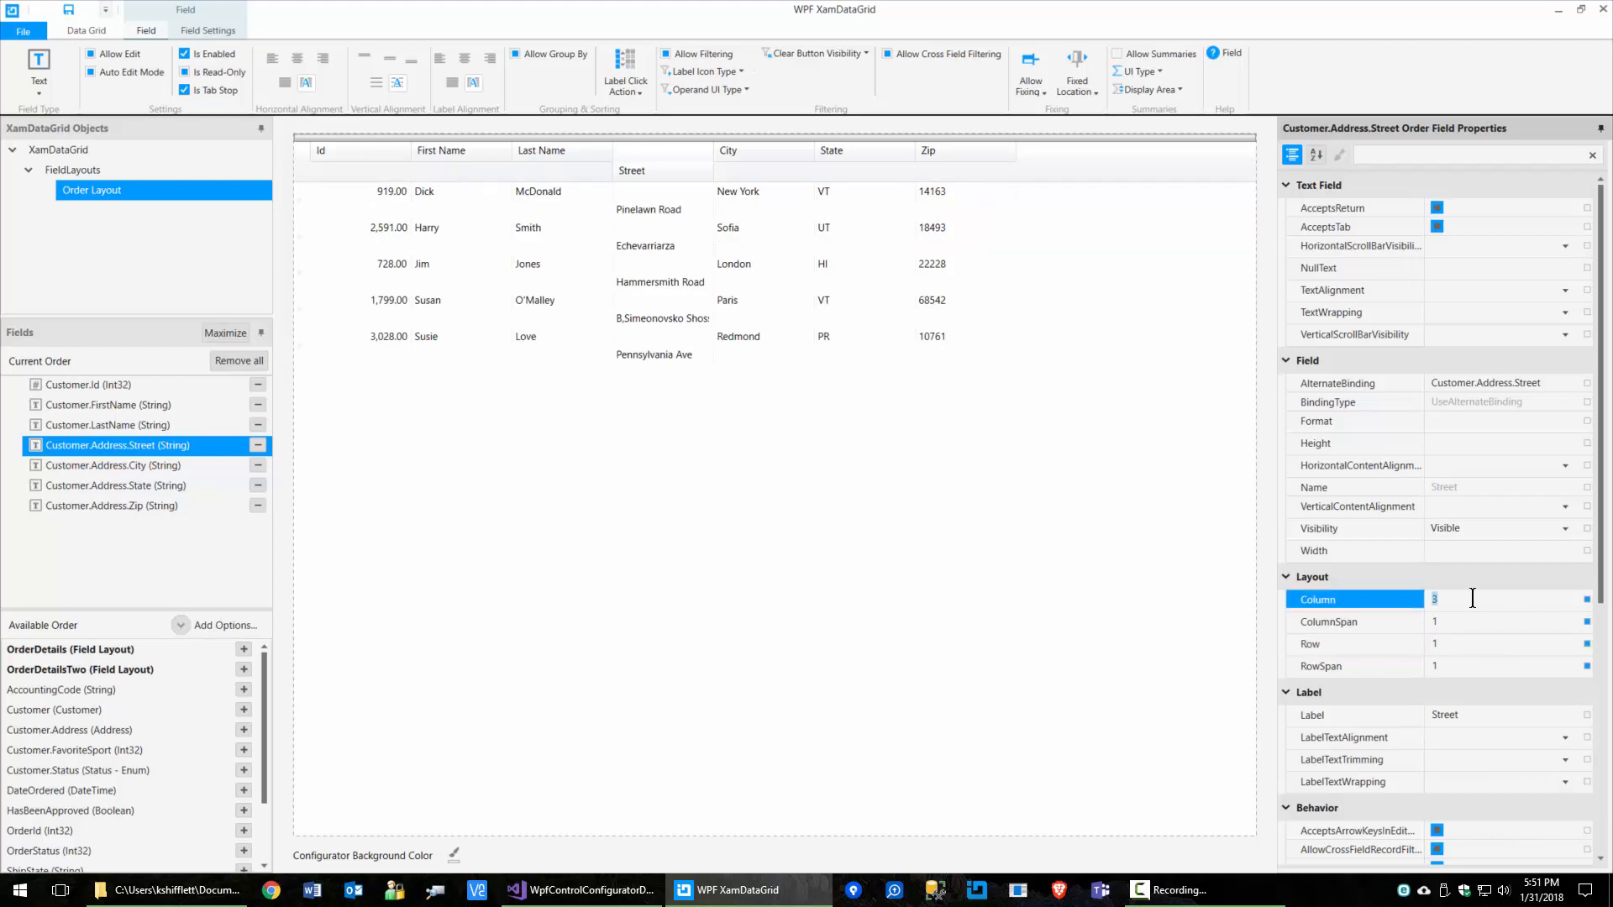
type("0")
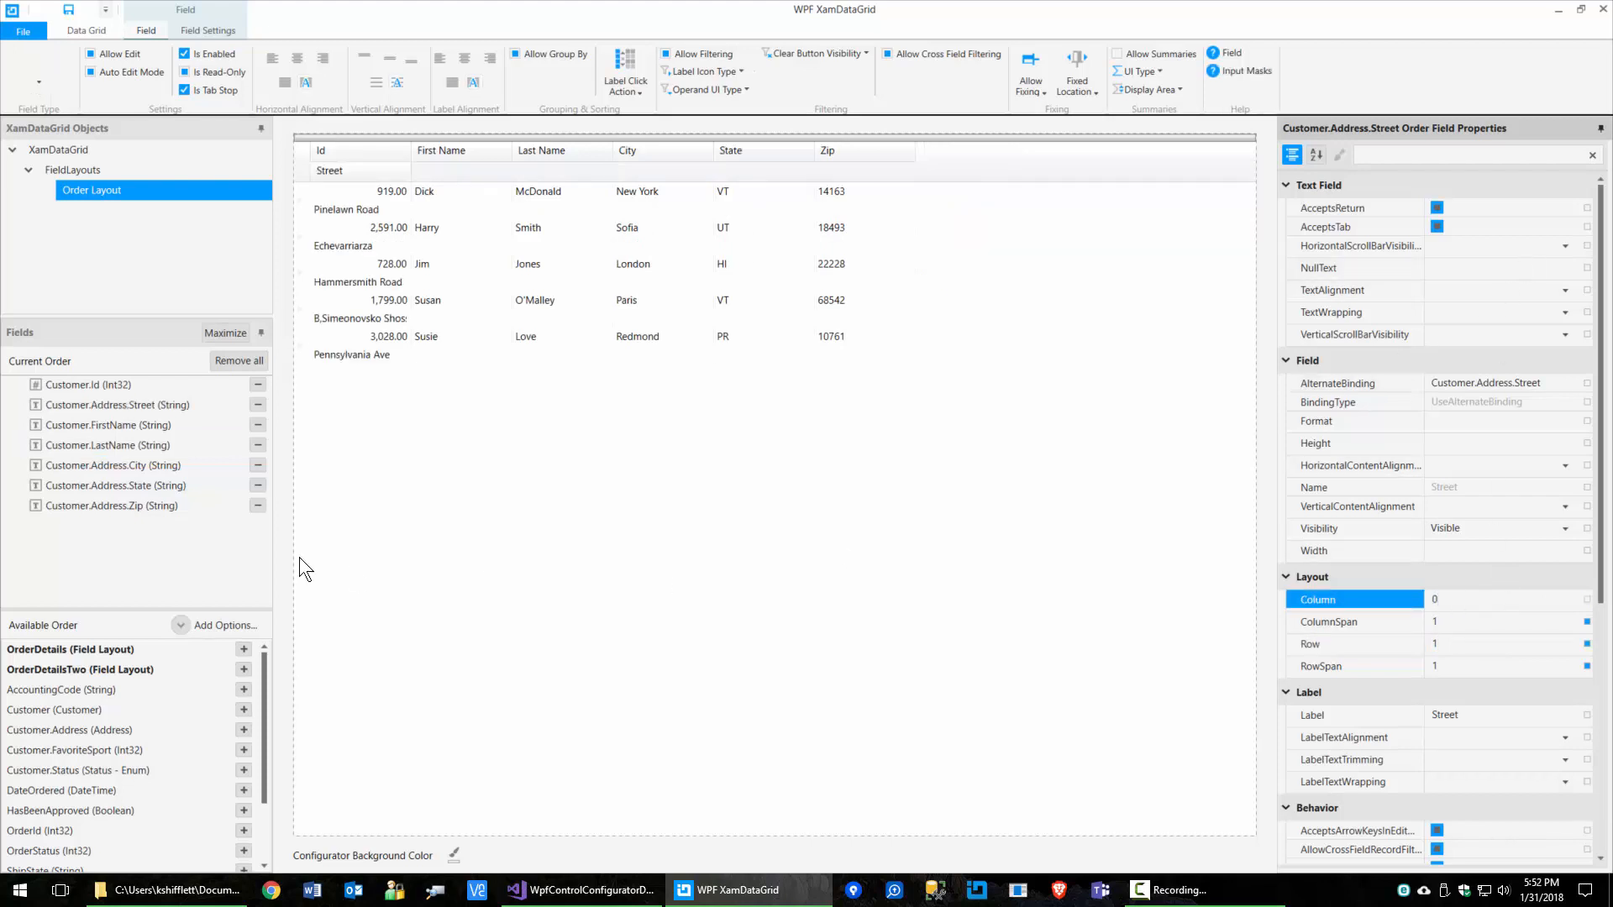
- Place the Customer.Address.City field at row 1, column 1
left_click(127, 467)
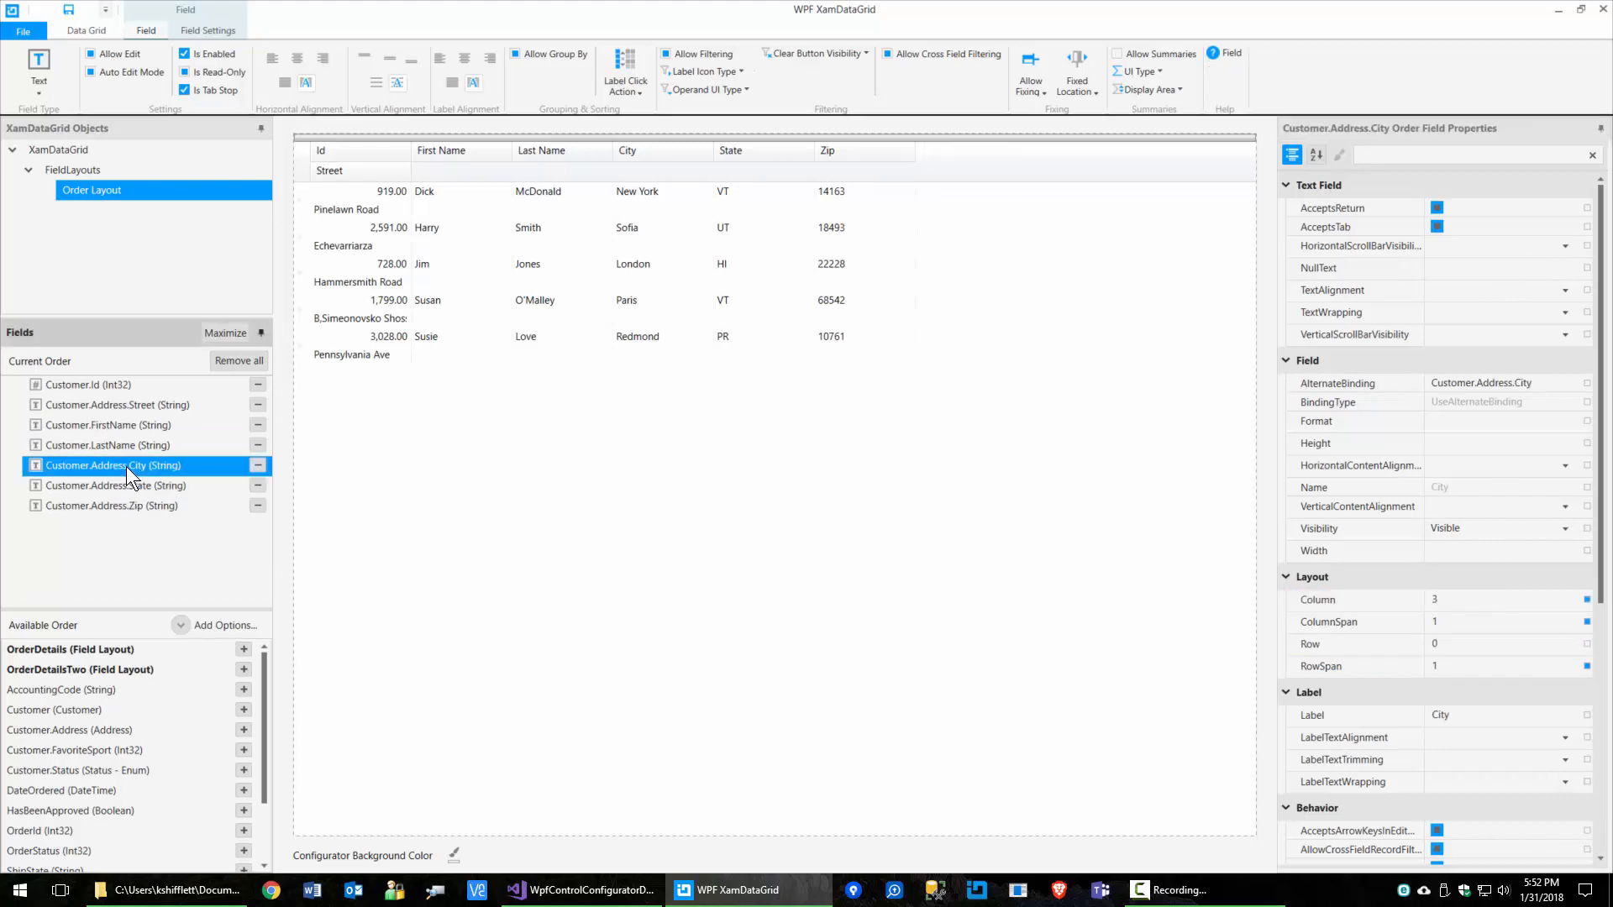
left_click(1446, 643)
type("1")
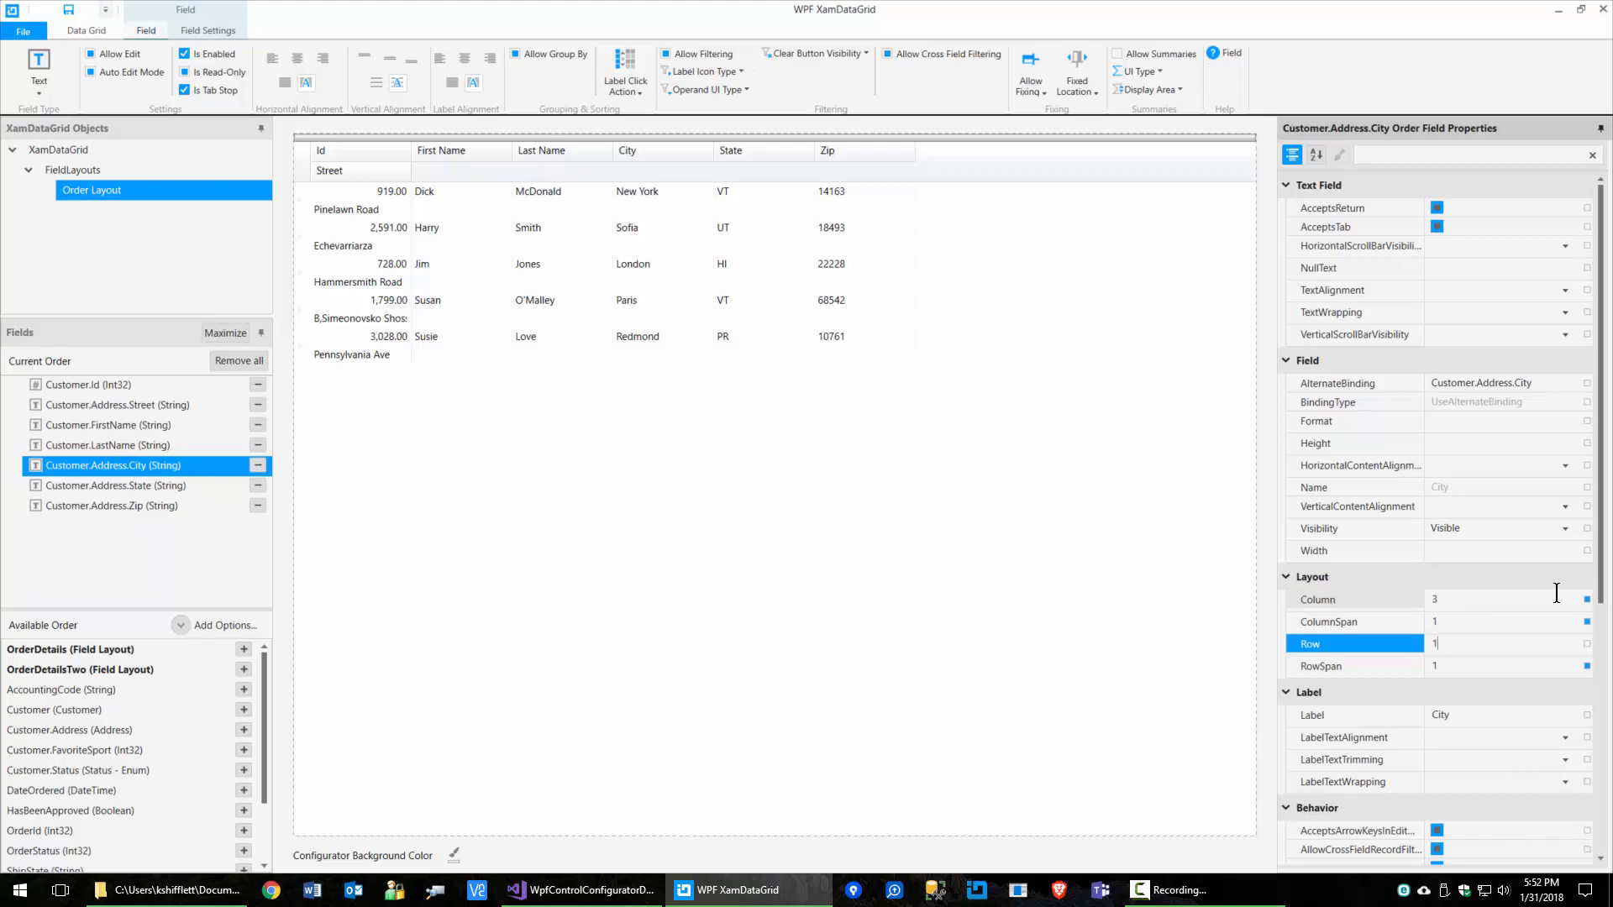
left_click(1478, 602)
type("1")
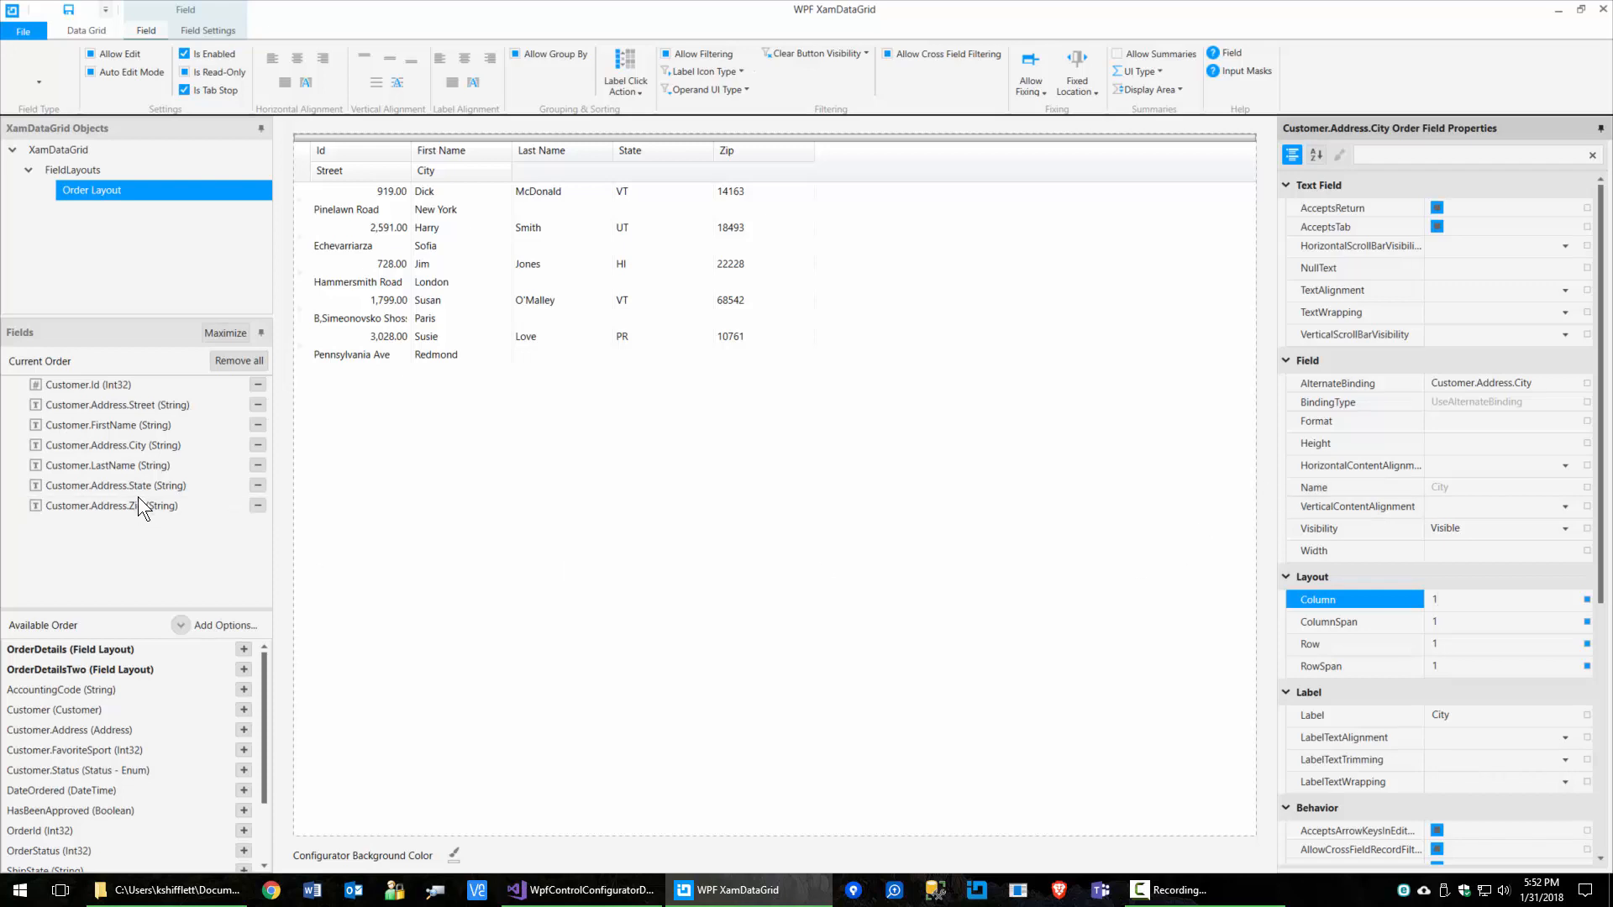
- Place the Customer.Address.State field at row 1, column 2
left_click(180, 489)
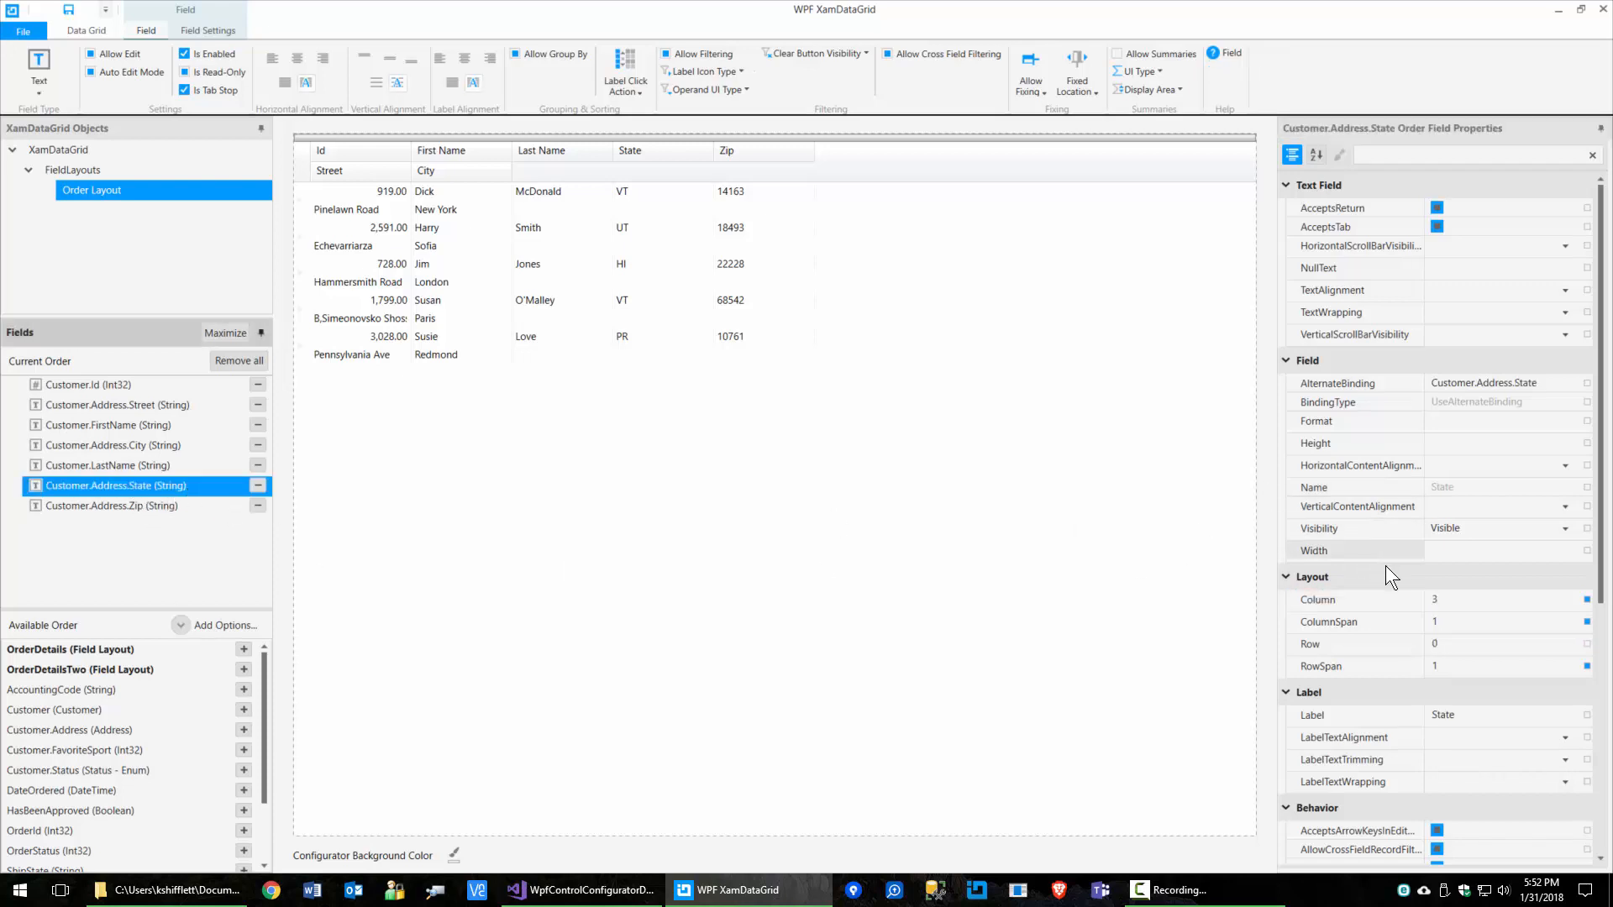
left_click(1462, 644)
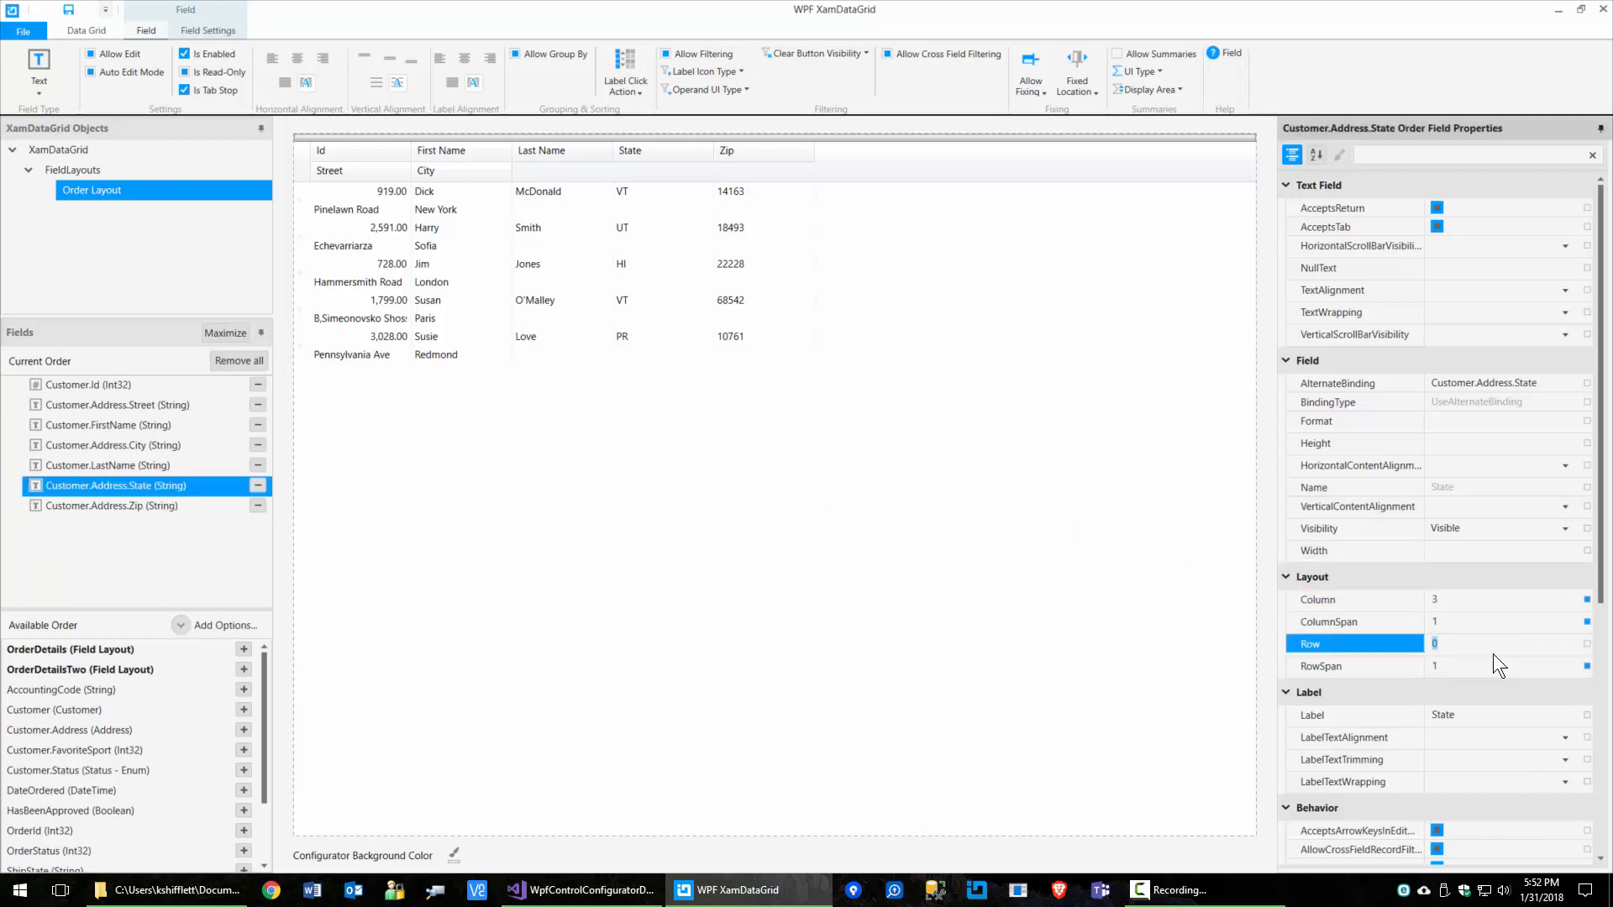
type("1")
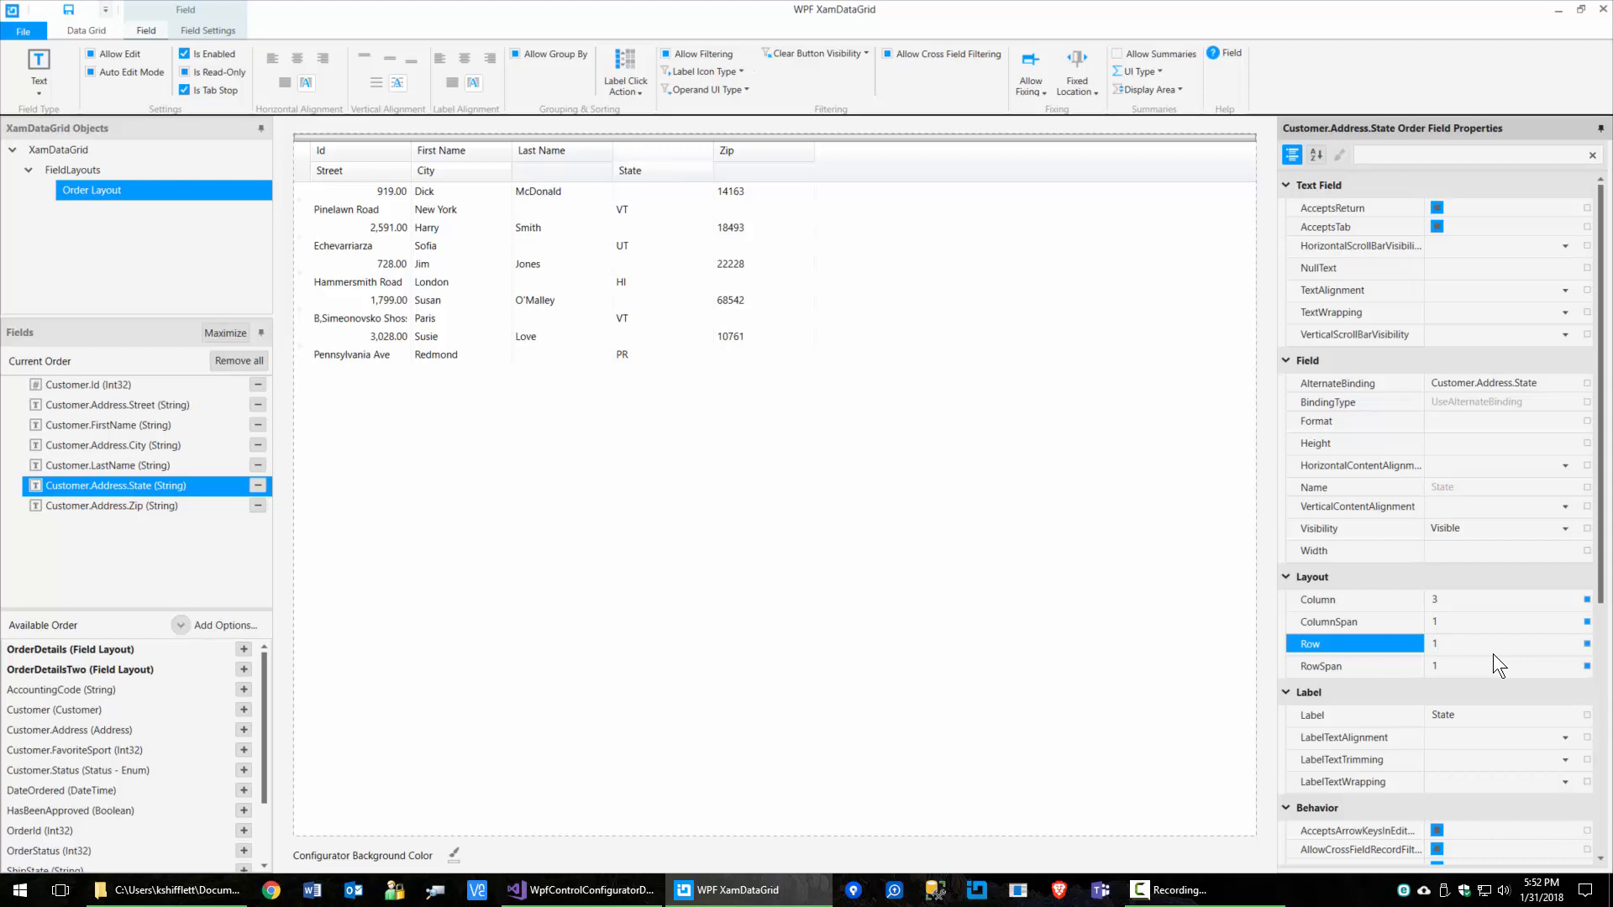
left_click(1454, 599)
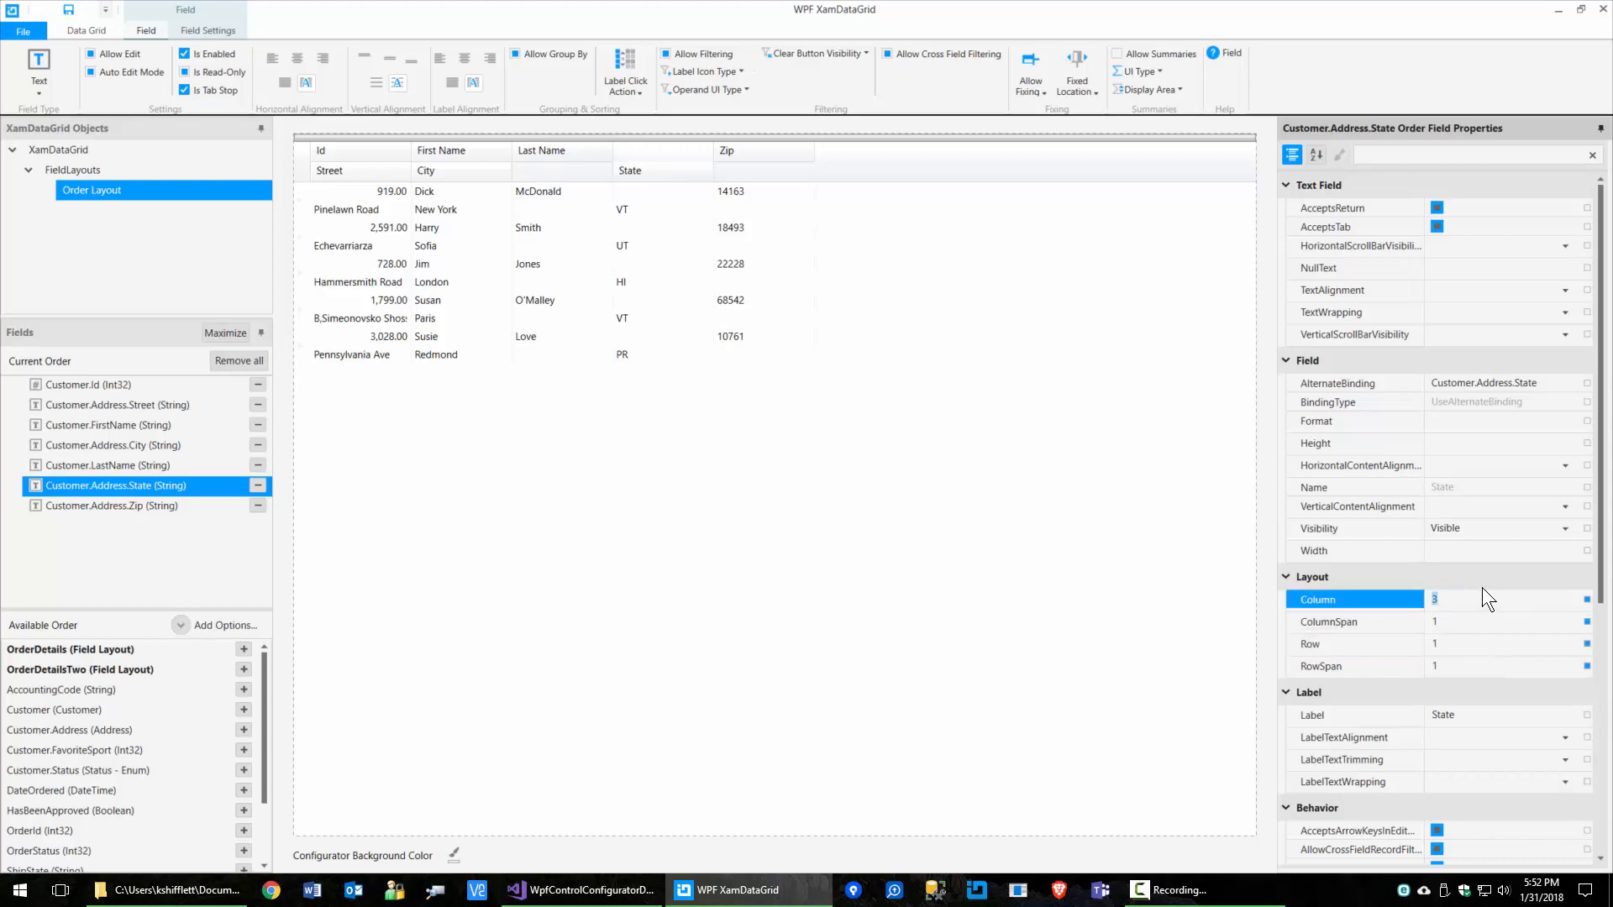
key("Return")
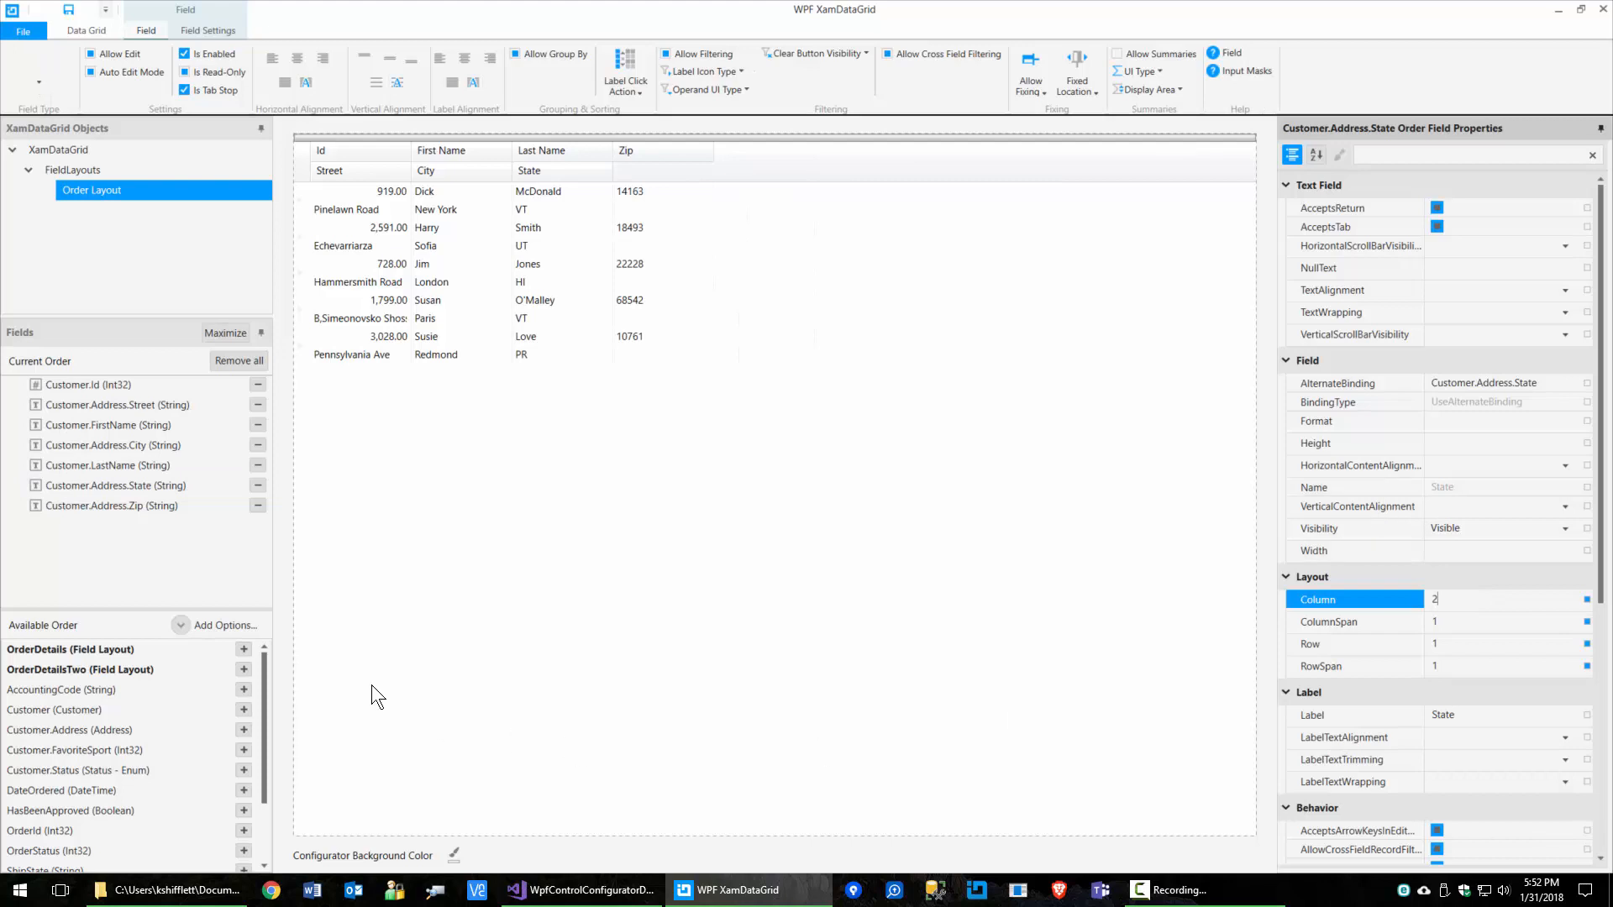
- Set the row of the Customer.Address.Zip field to 1
left_click(112, 506)
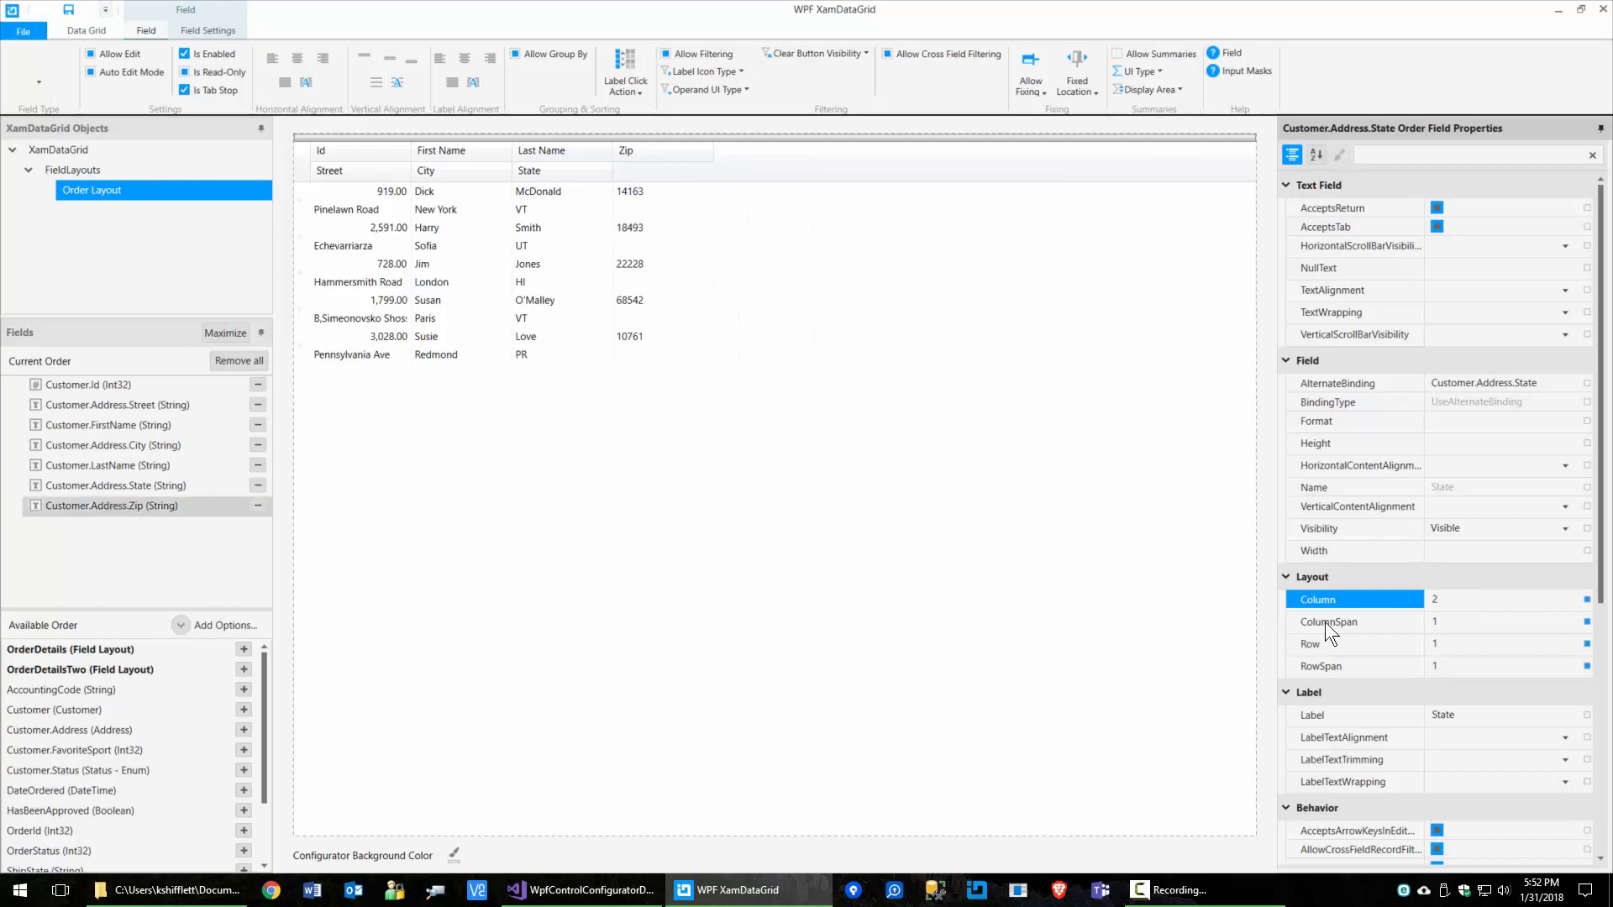
left_click(1467, 645)
type("1")
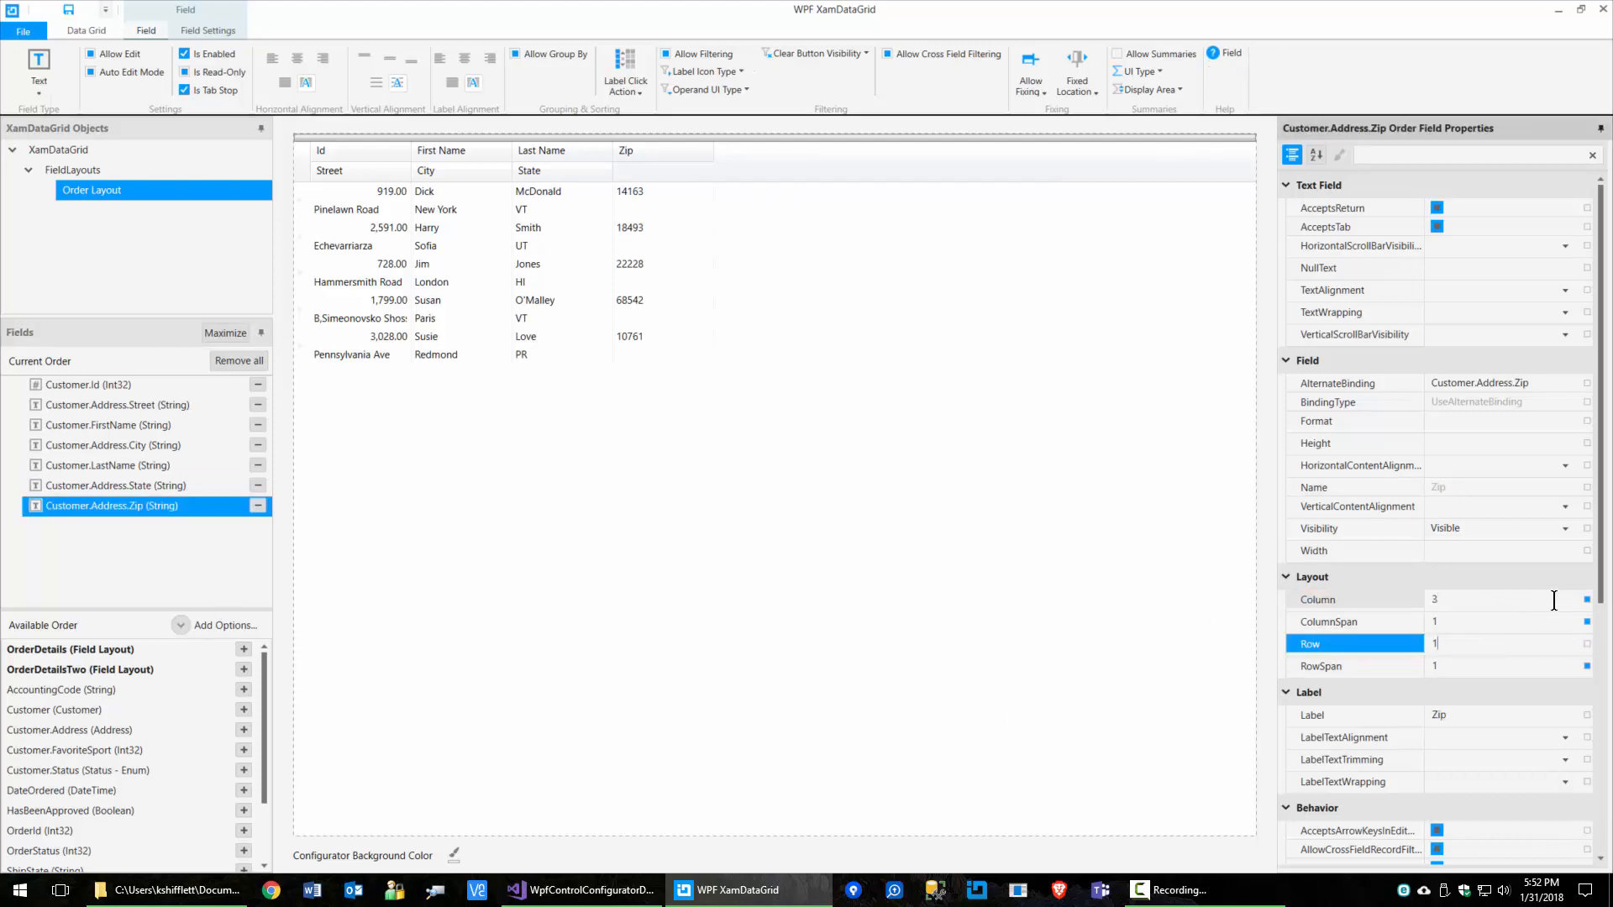
key("Return")
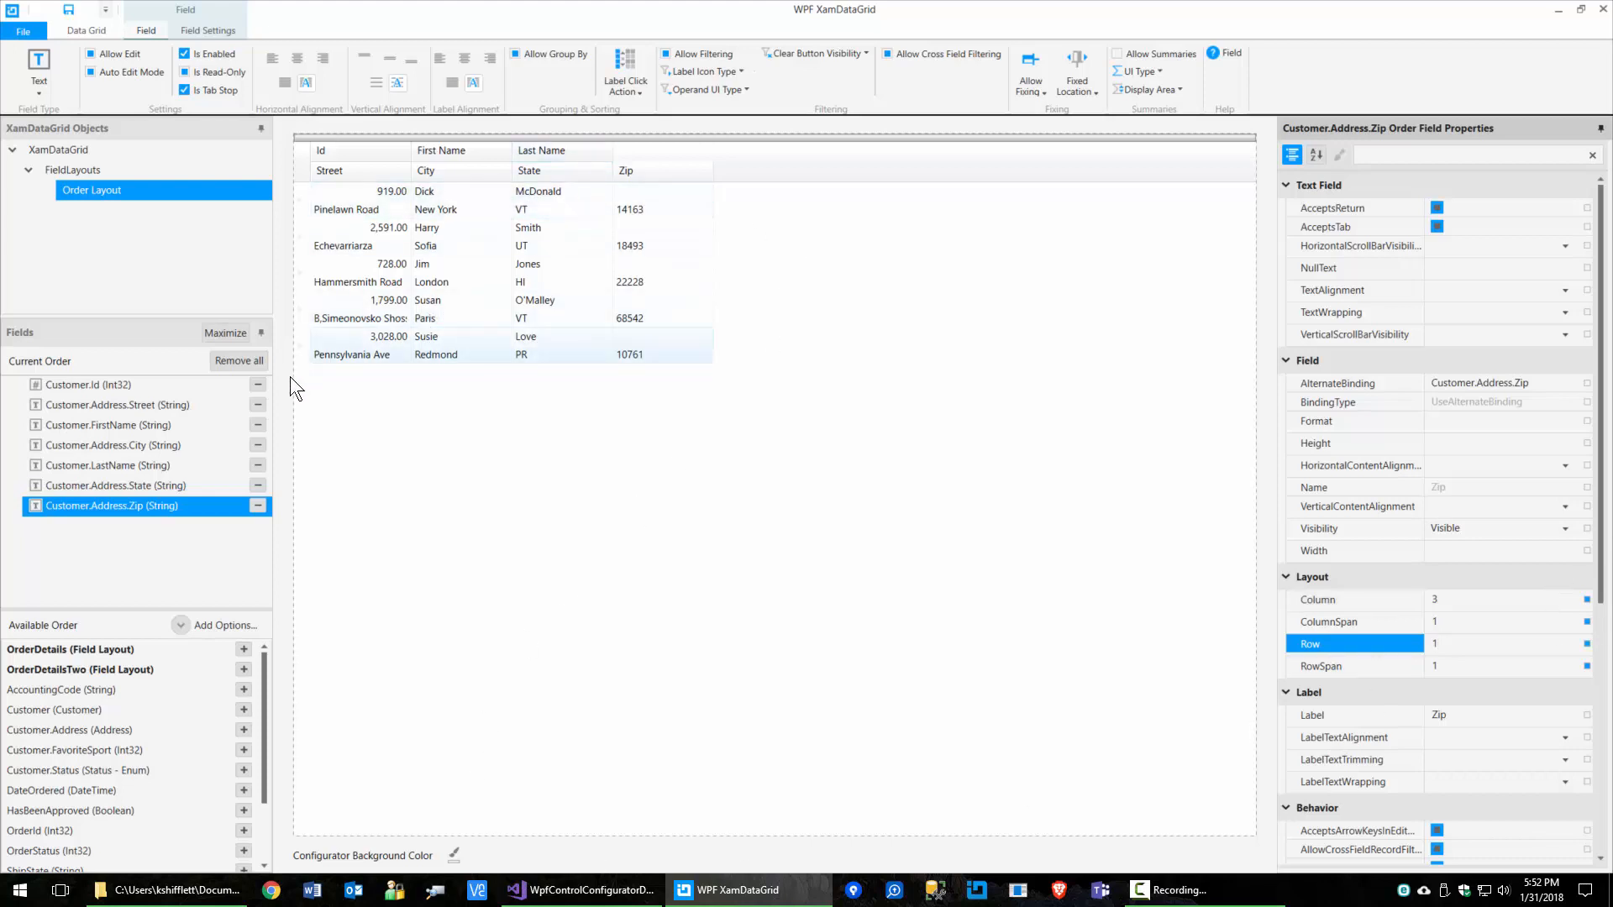
- Set the ColumnSpan of the Customer.LastName field to 2
left_click(123, 465)
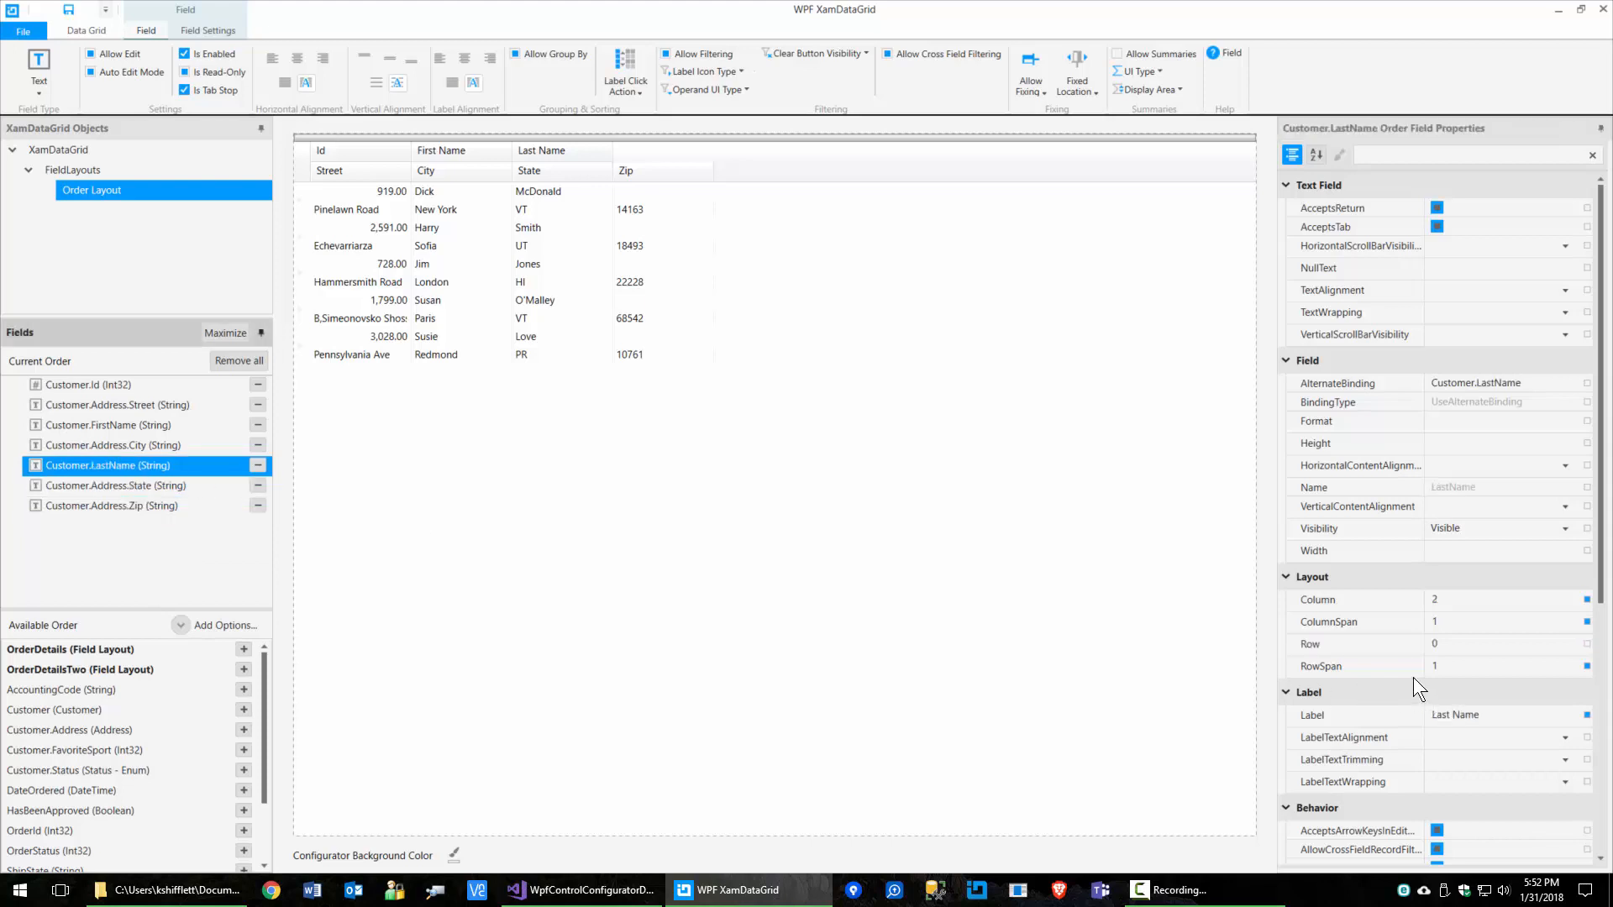
left_click(1461, 622)
type("2")
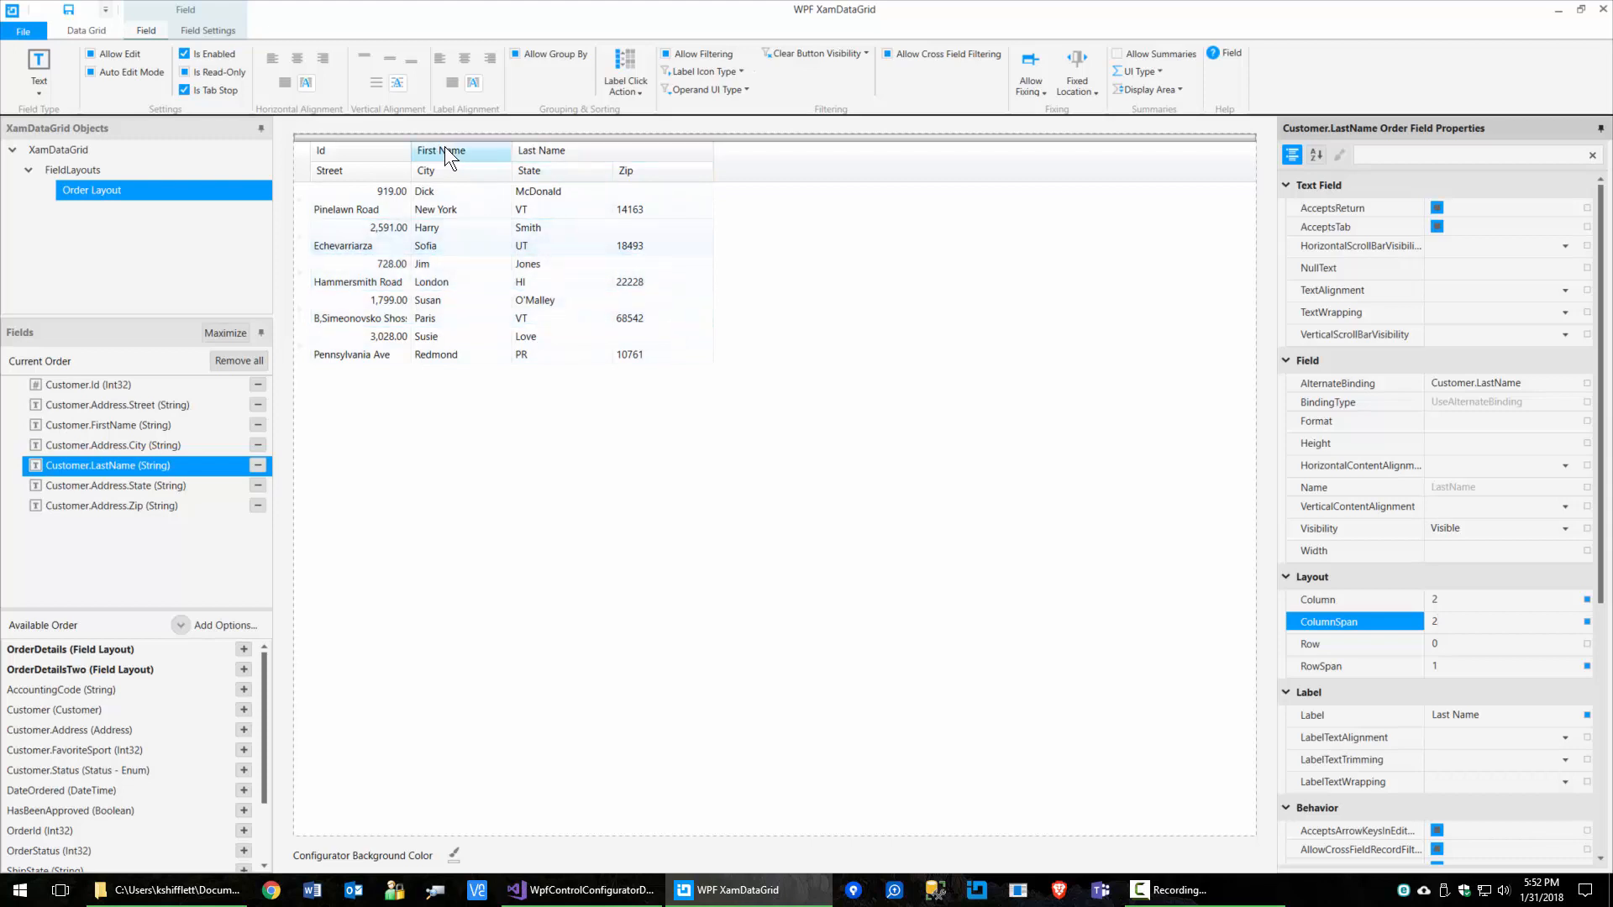
- Save the configured XamDataGrid layout back to the view's XAML and format the generated markup
left_click(544, 190)
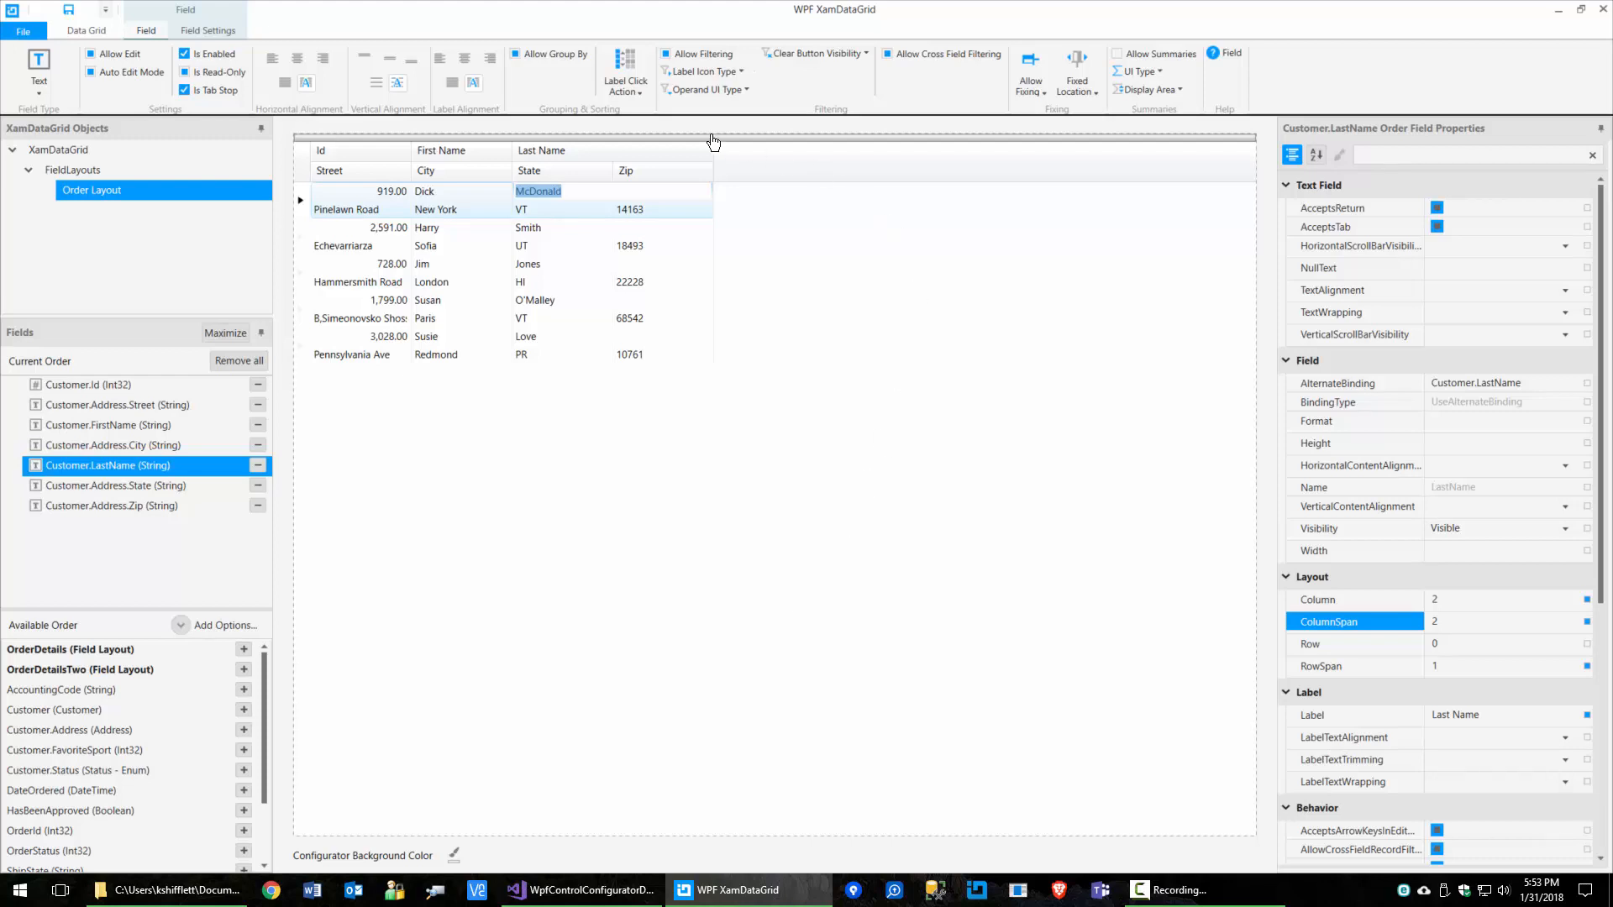
left_click(72, 12)
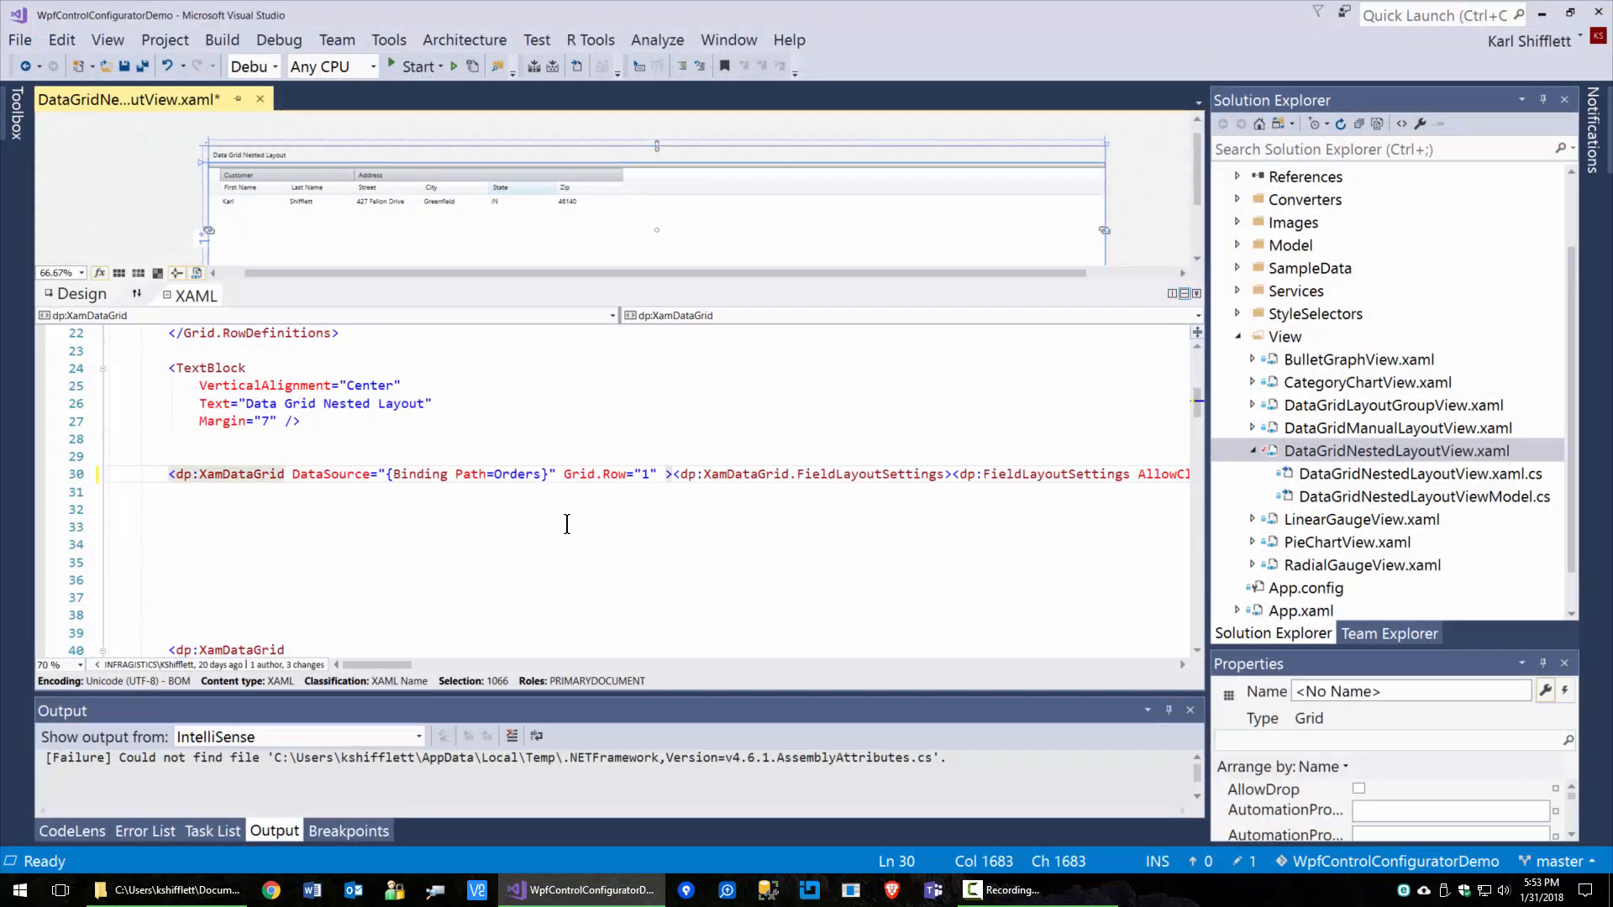
key("ctrl+k")
key("ctrl+d")
- Examine the generated XamDataGrid markup, from its layout and field settings to the row and column placement of the customer and address fields
scroll(580, 478, "down", 1)
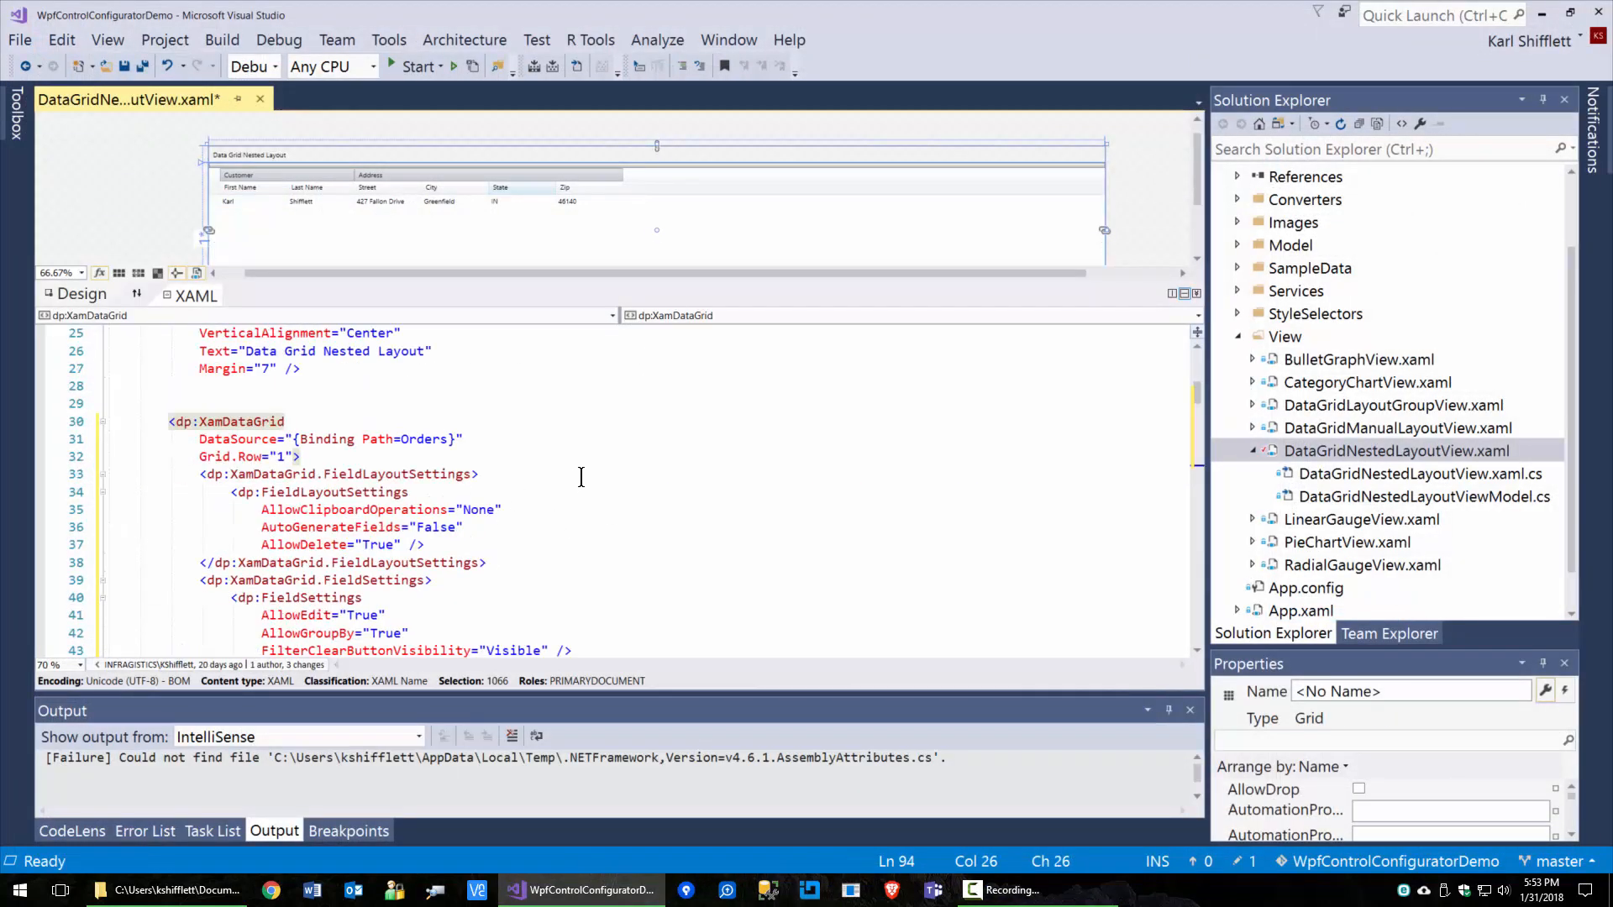
scroll(580, 477, "down", 9)
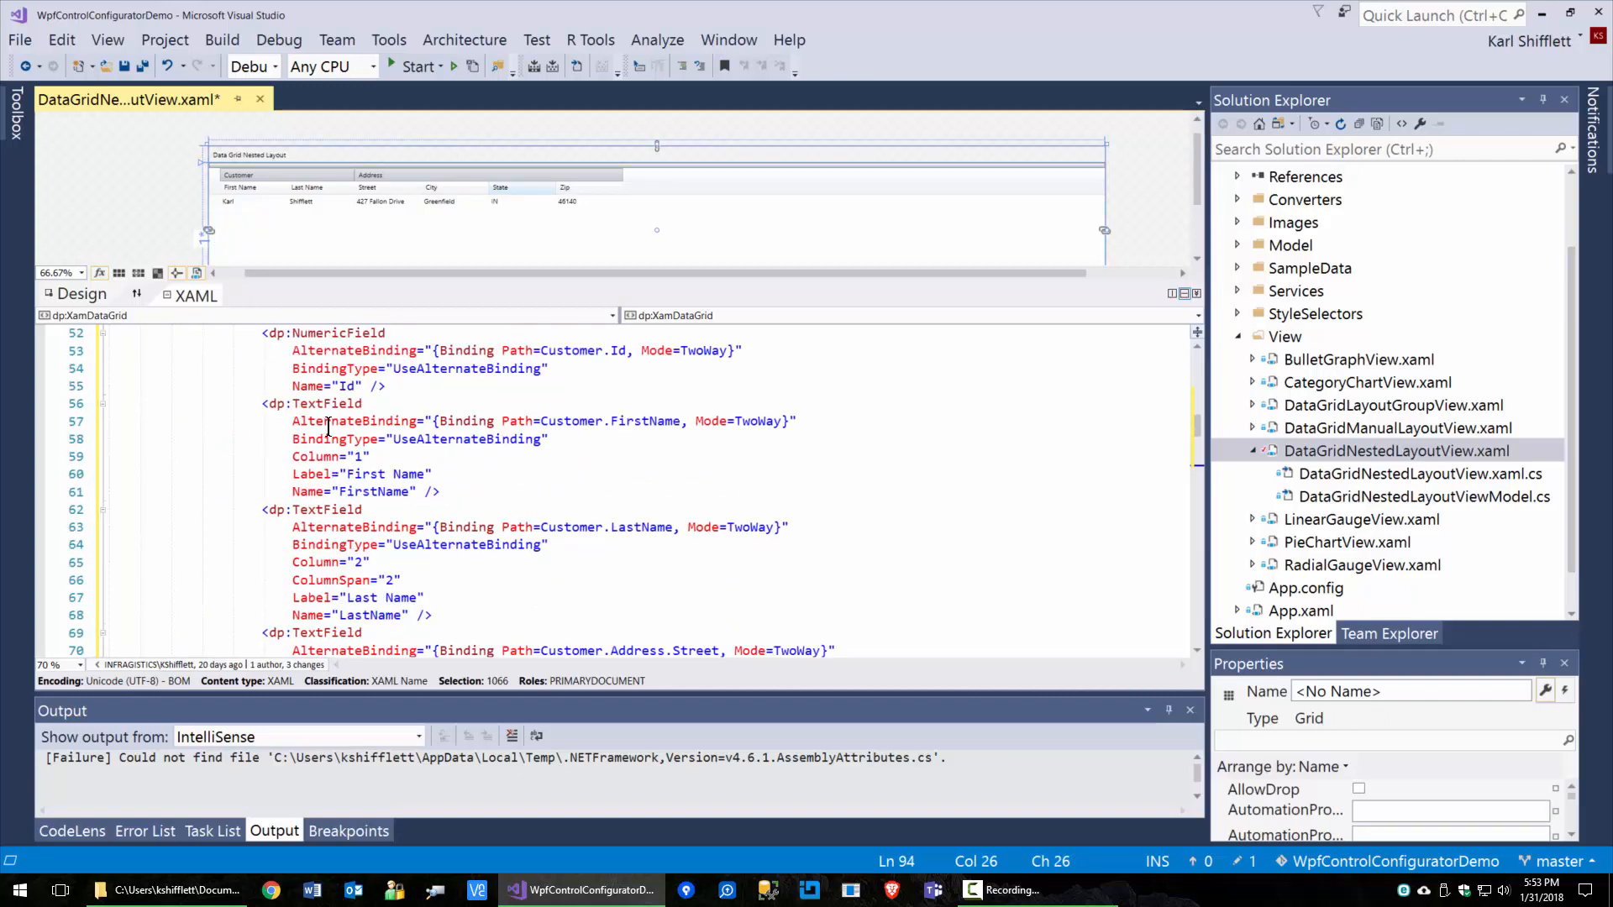
scroll(328, 433, "up", 2)
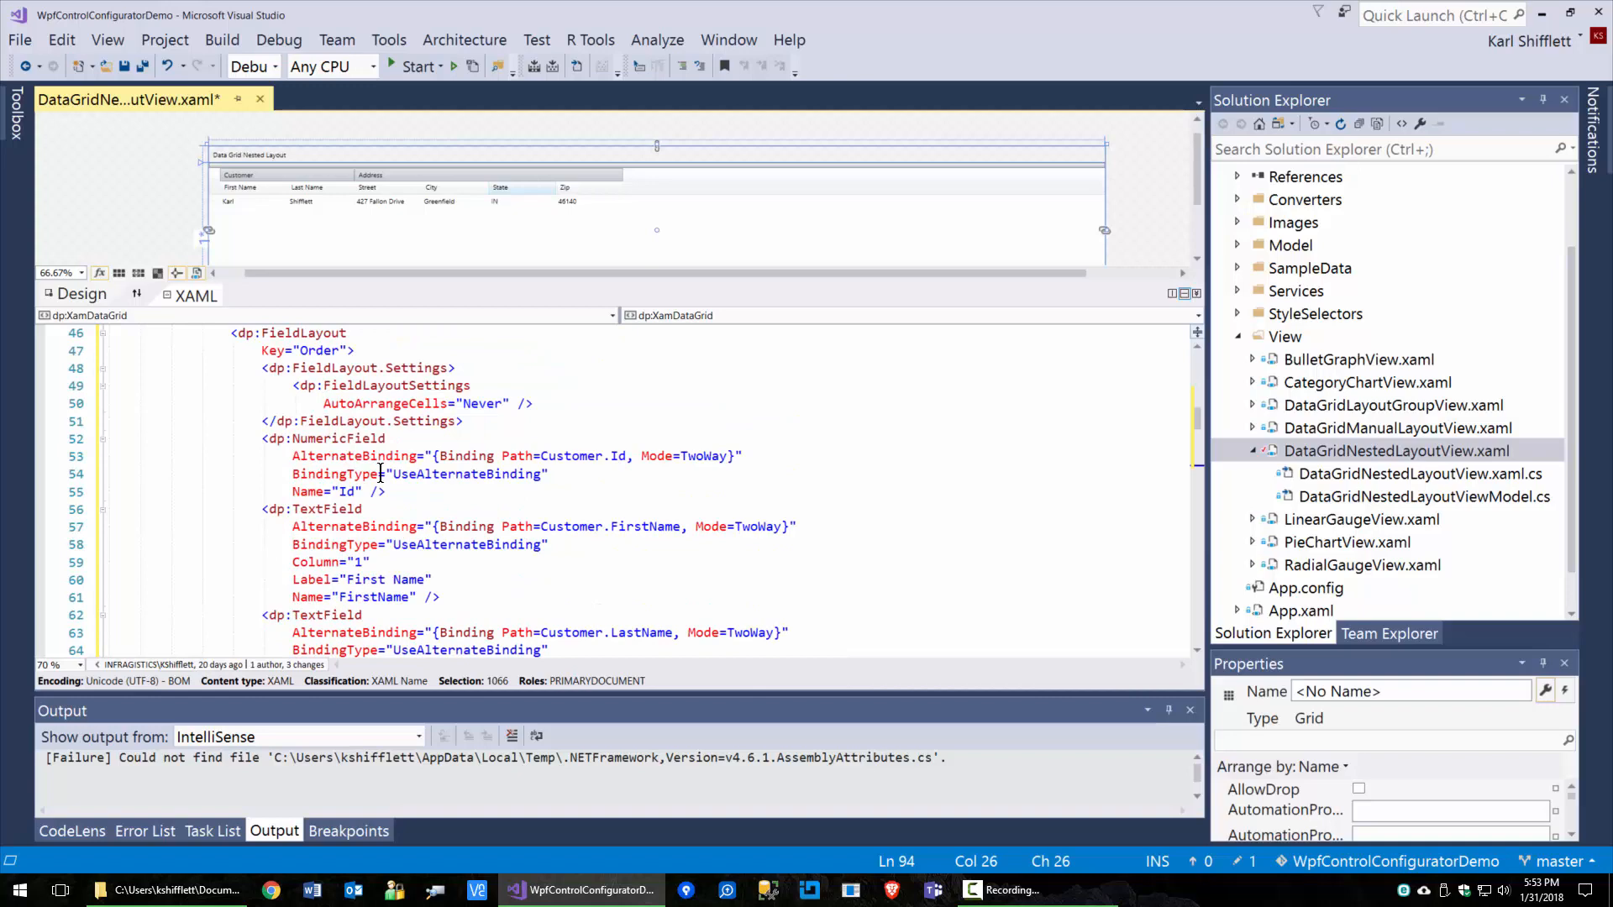
scroll(381, 473, "up", 2)
scroll(381, 473, "up", 4)
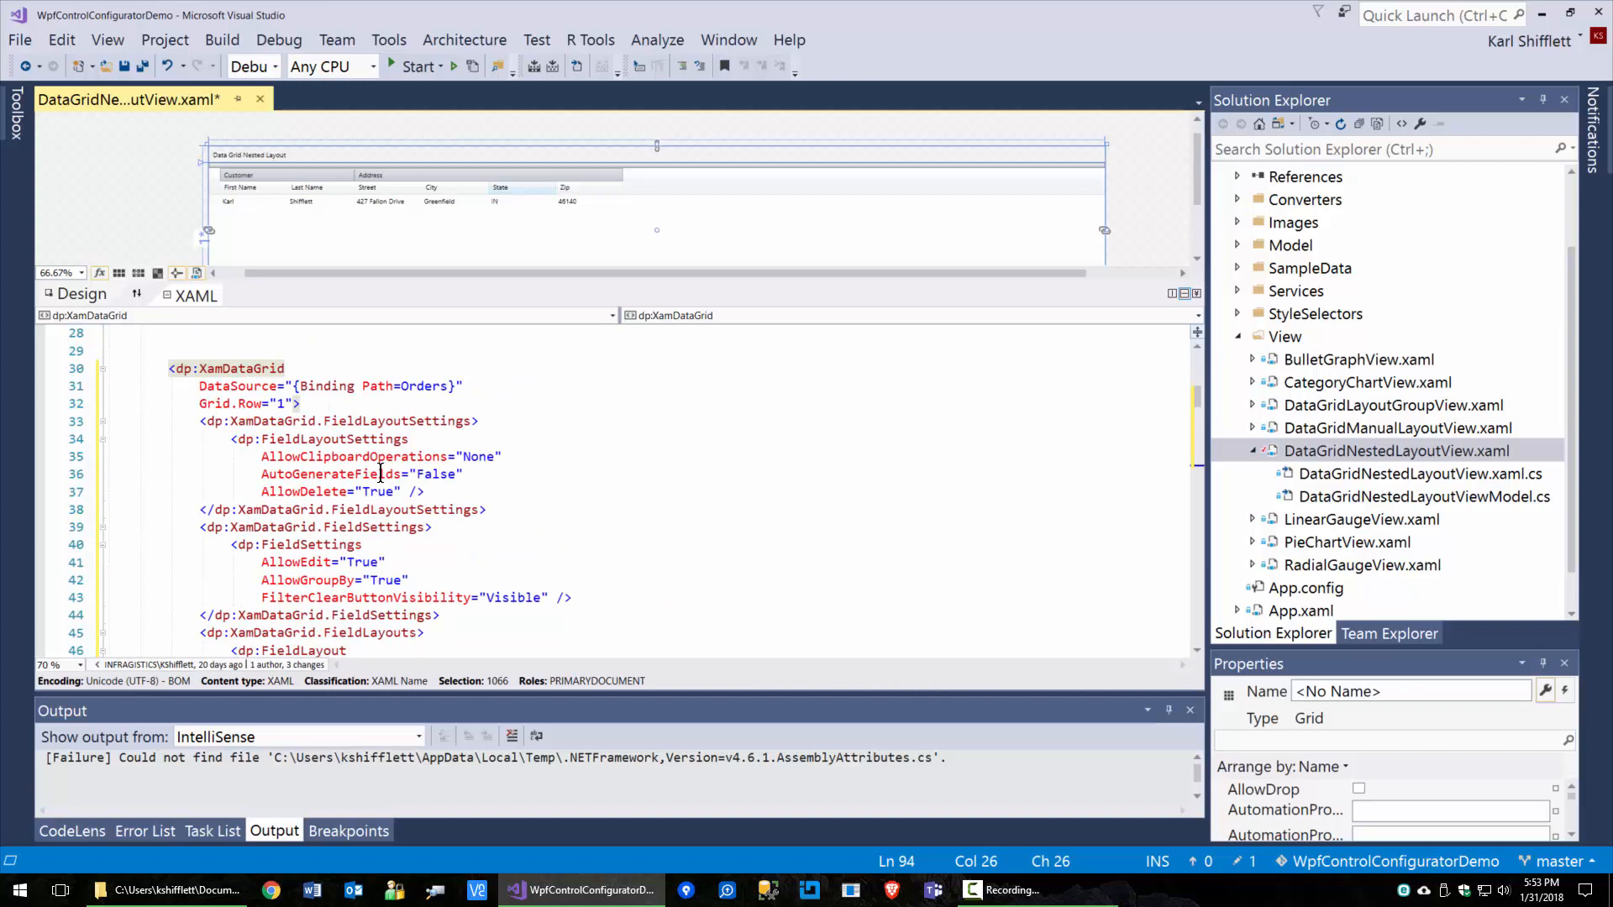
scroll(381, 473, "up", 4)
scroll(380, 473, "down", 4)
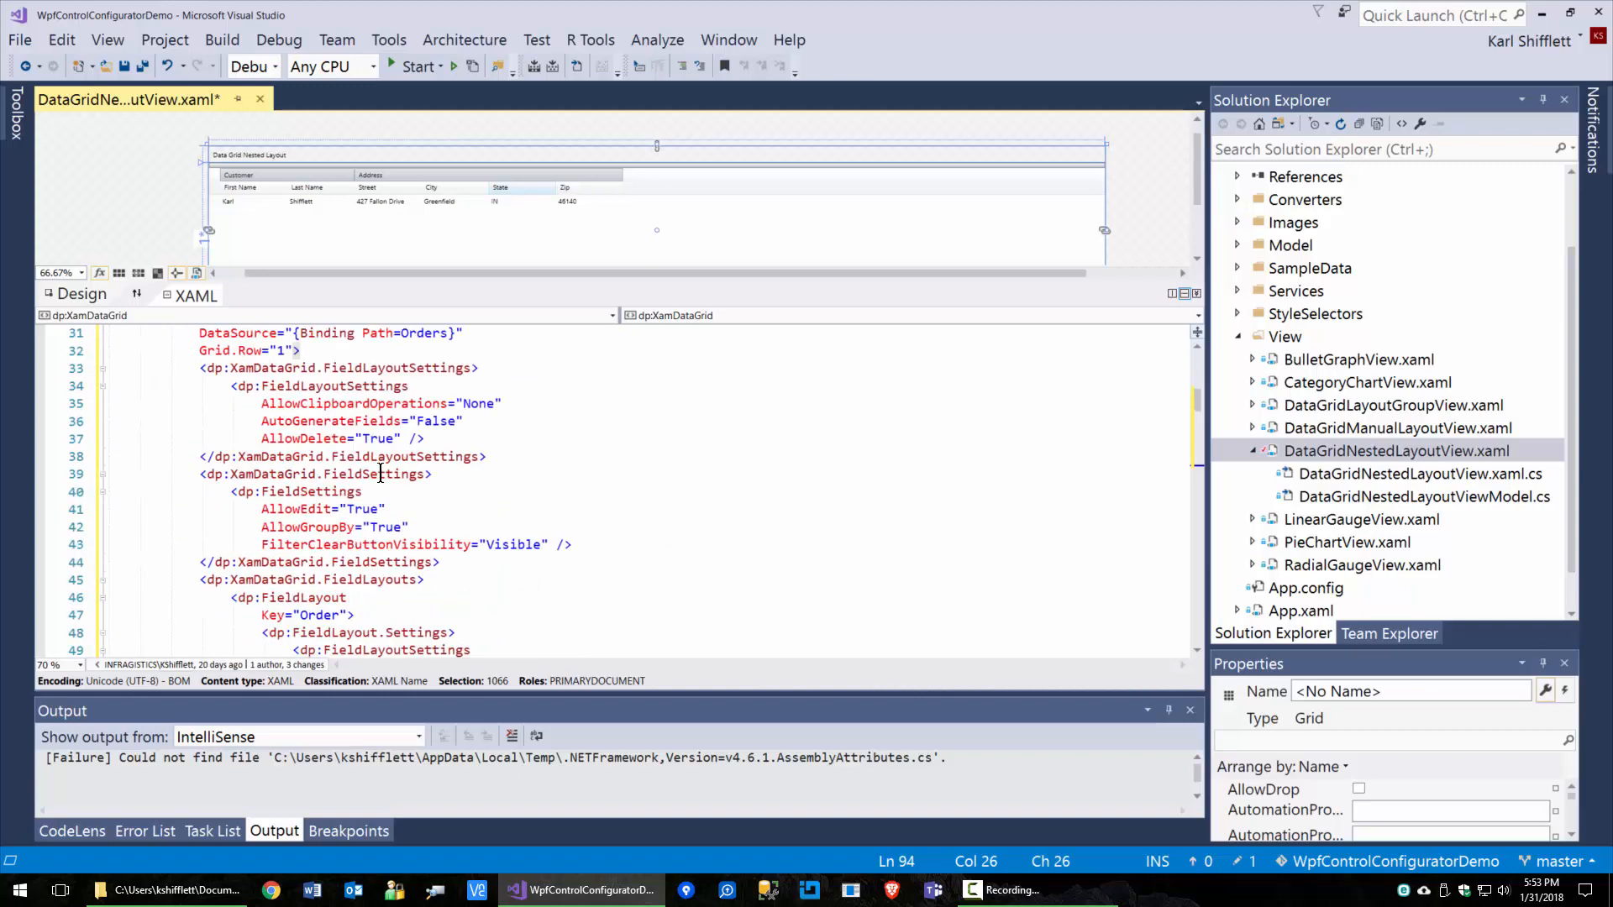
scroll(381, 473, "down", 11)
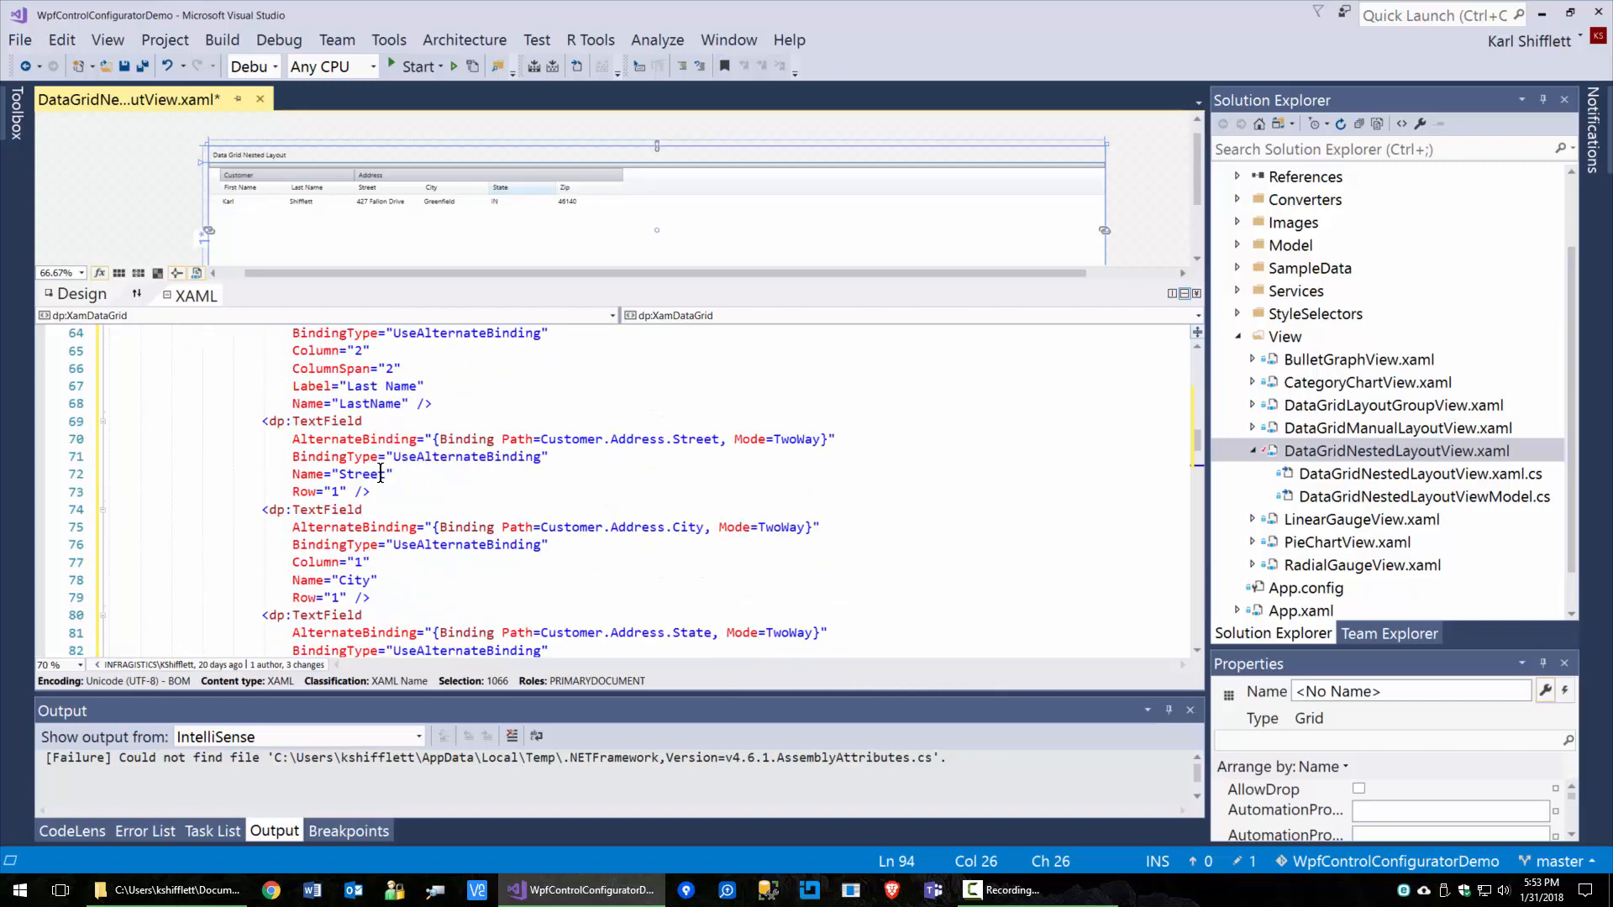
scroll(381, 473, "down", 6)
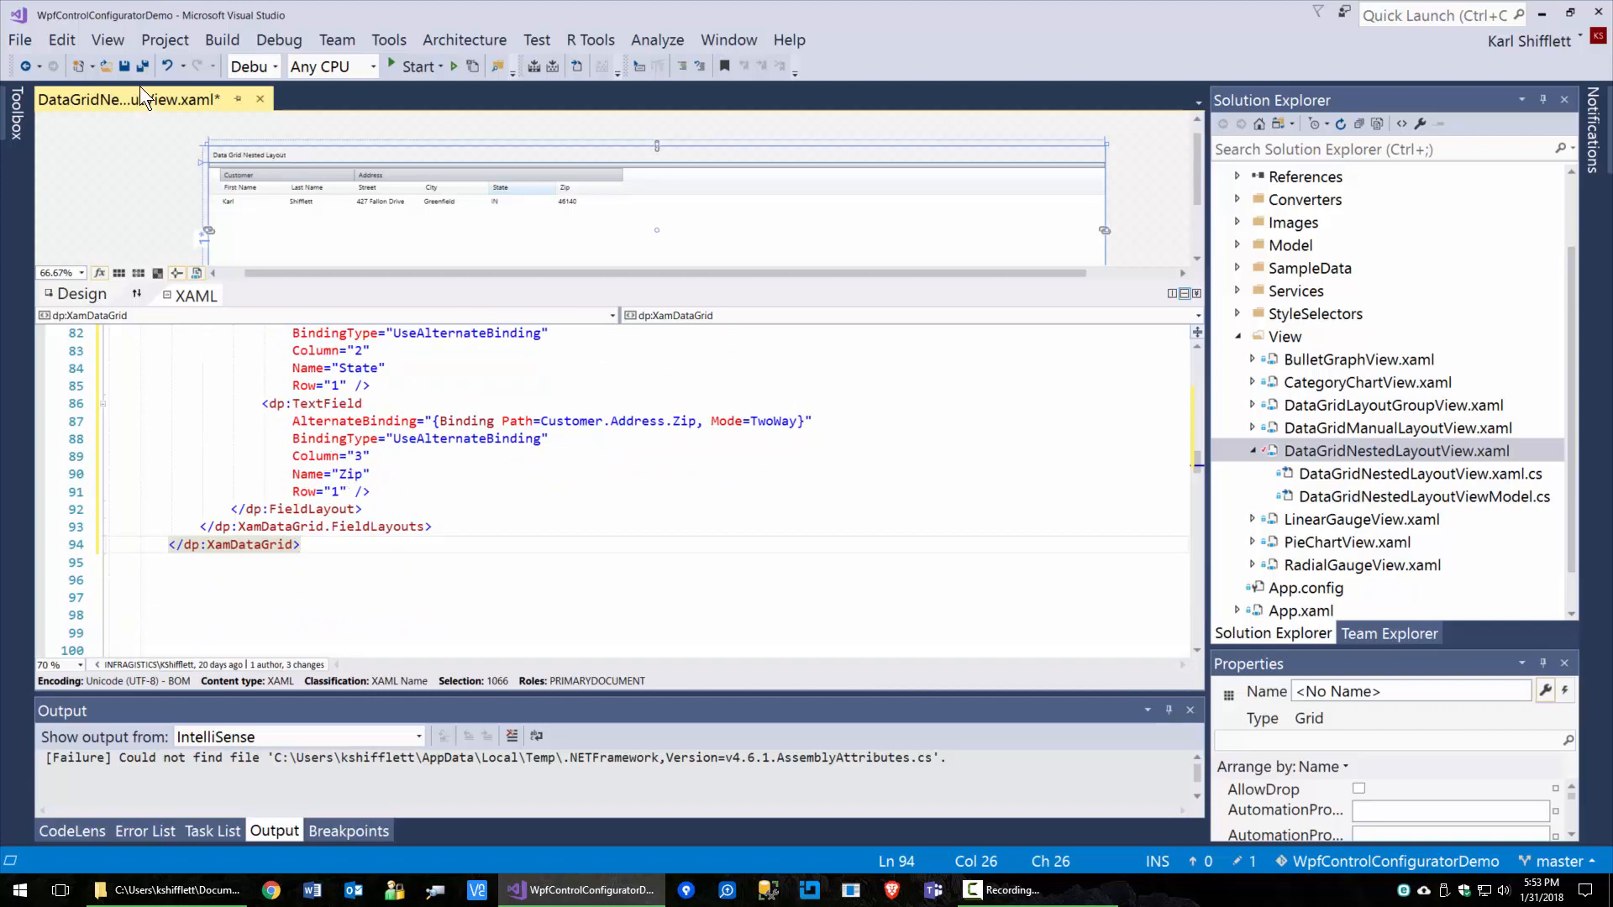
- Save DataGridNestedLayoutView.xaml, close it and reopen it to reload the design preview
left_click(125, 65)
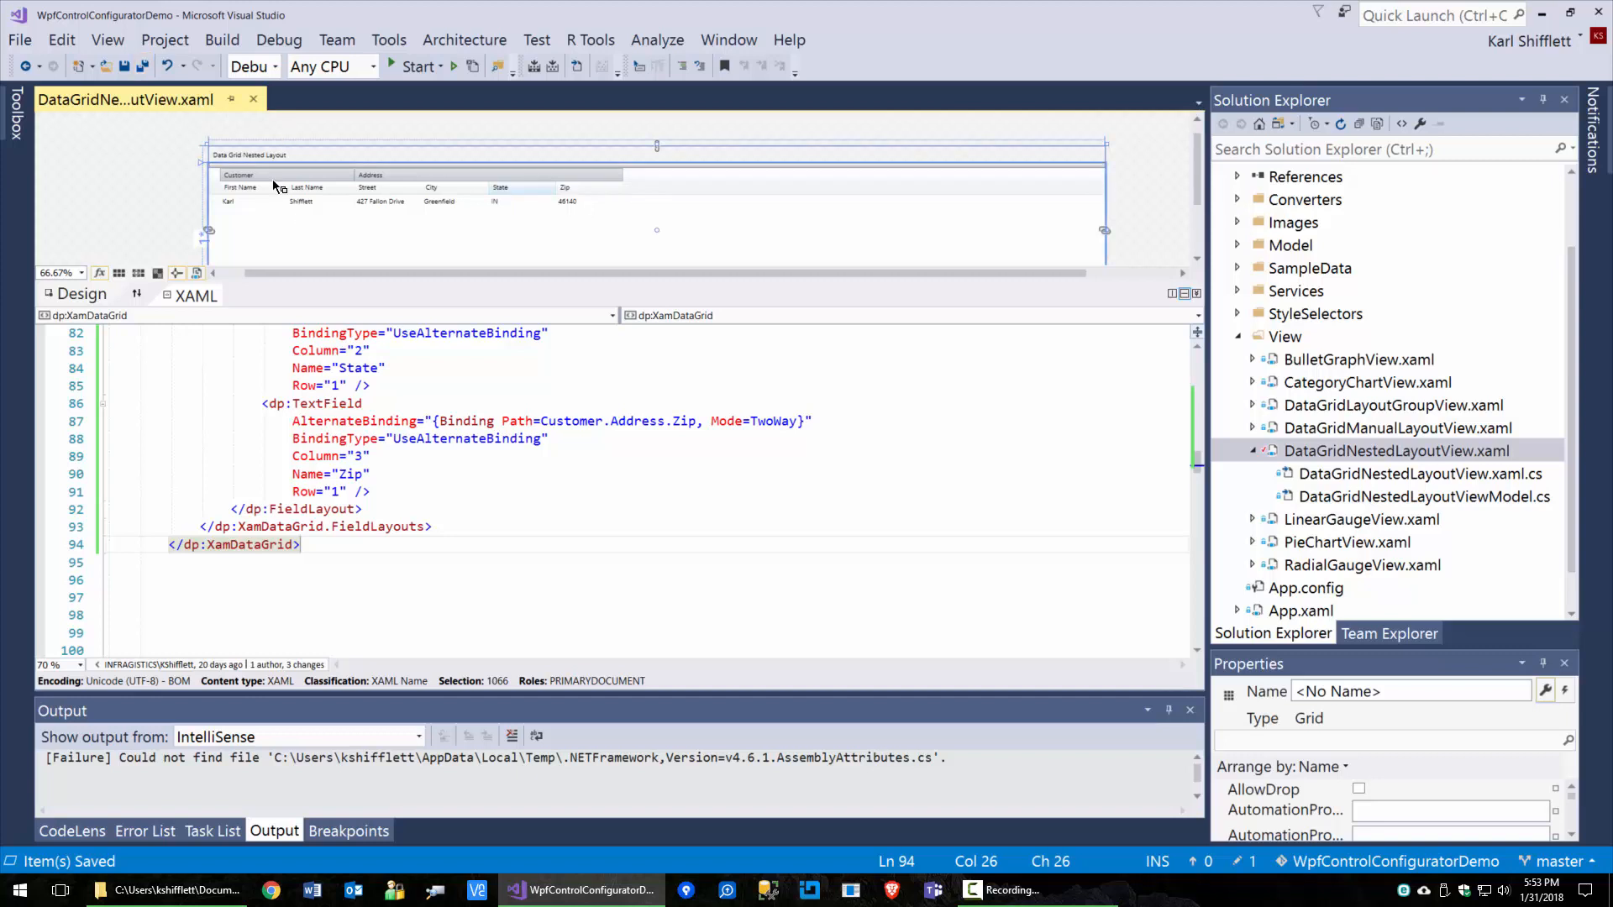
left_click(254, 99)
double_click(1332, 452)
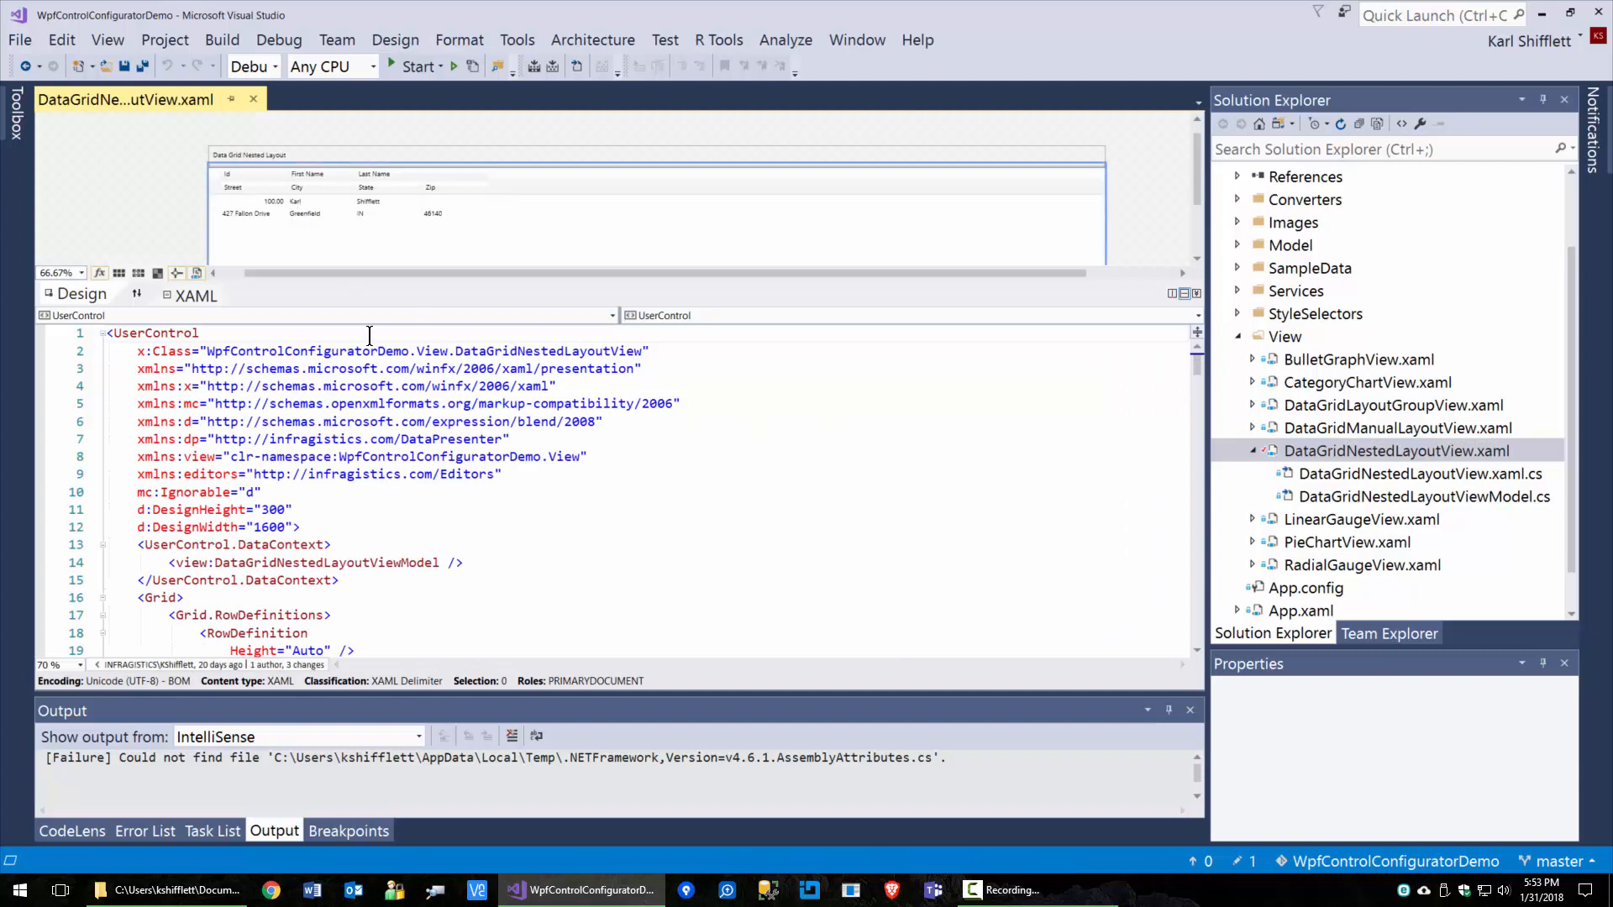
- Examine the reopened view's grid settings and the Order field layout, including its AutoArrangeCells setting
scroll(462, 544, "down", 2)
scroll(465, 546, "down", 1)
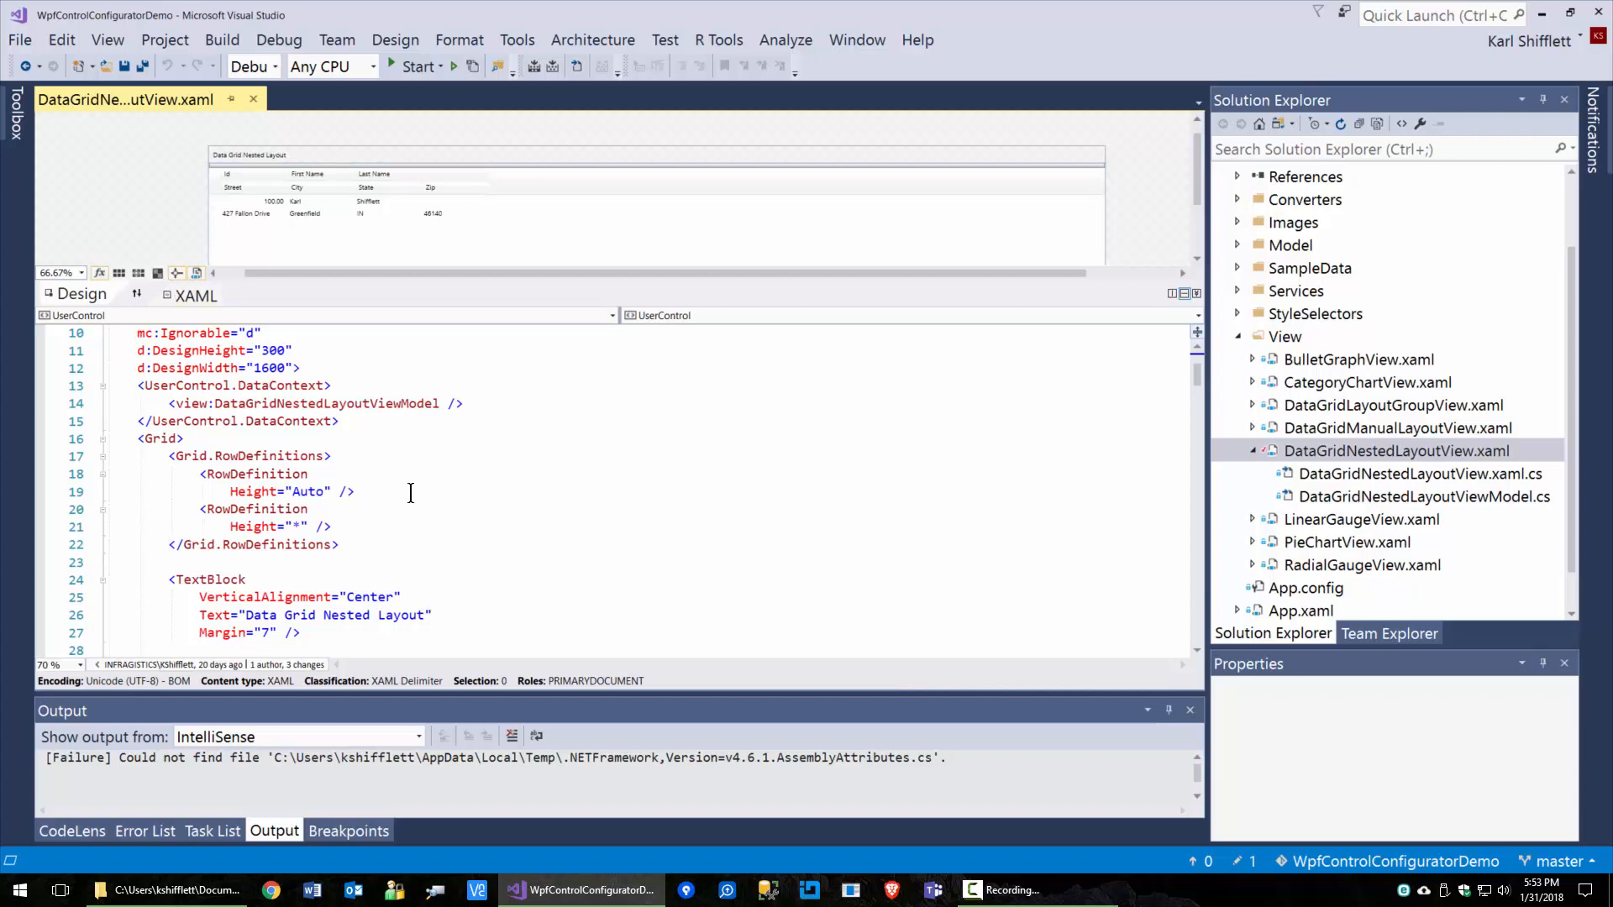
scroll(410, 487, "down", 5)
scroll(413, 470, "down", 2)
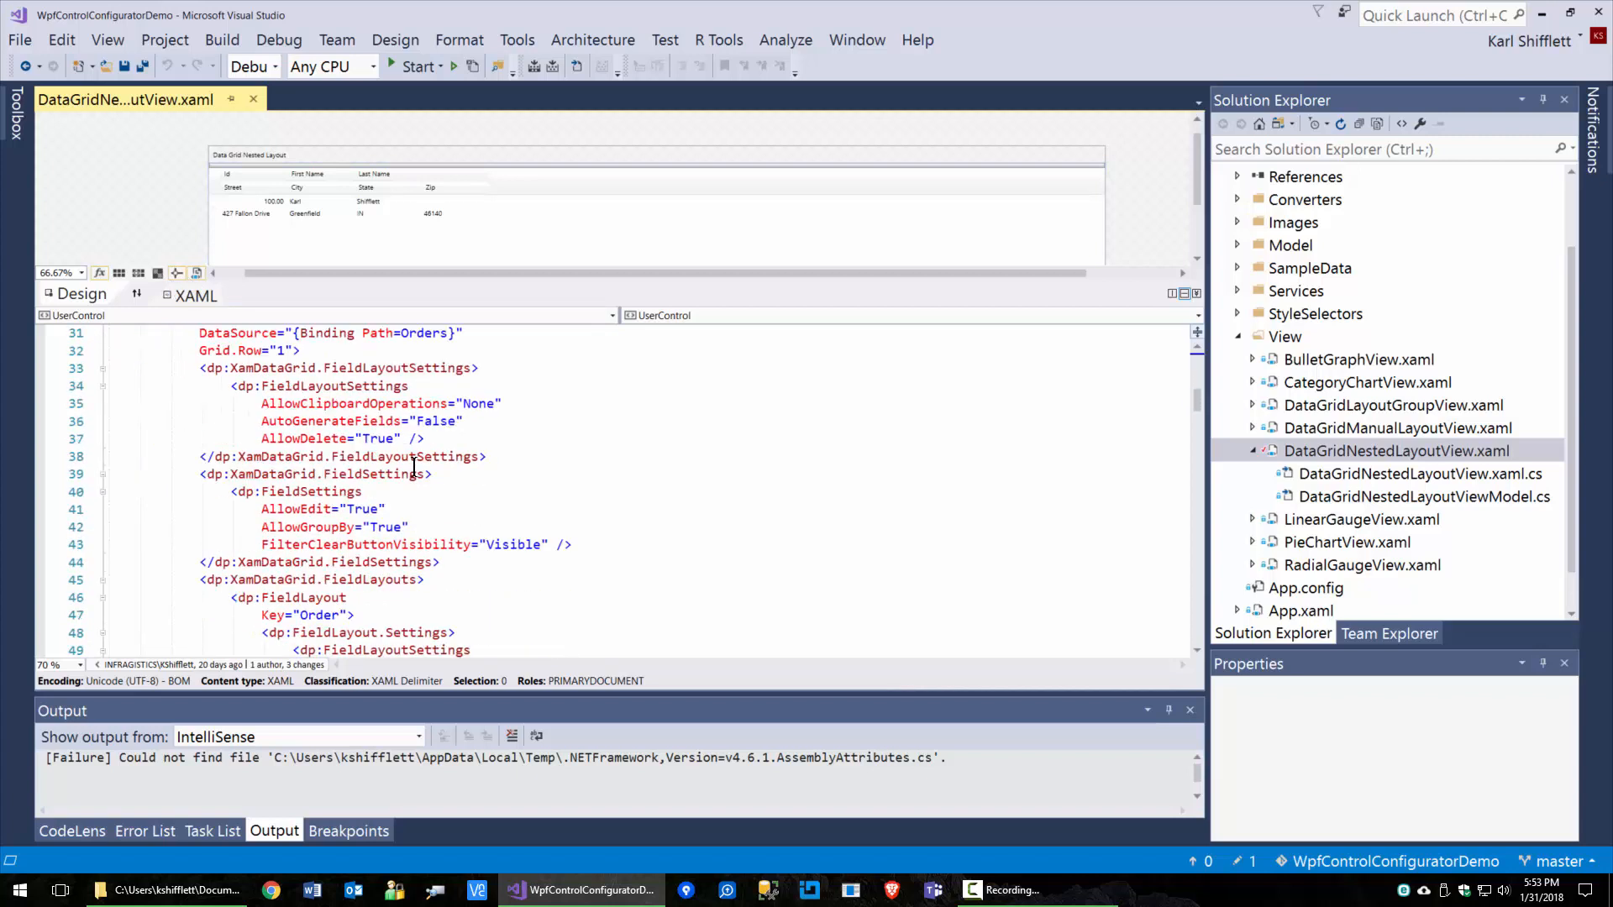
scroll(414, 471, "up", 1)
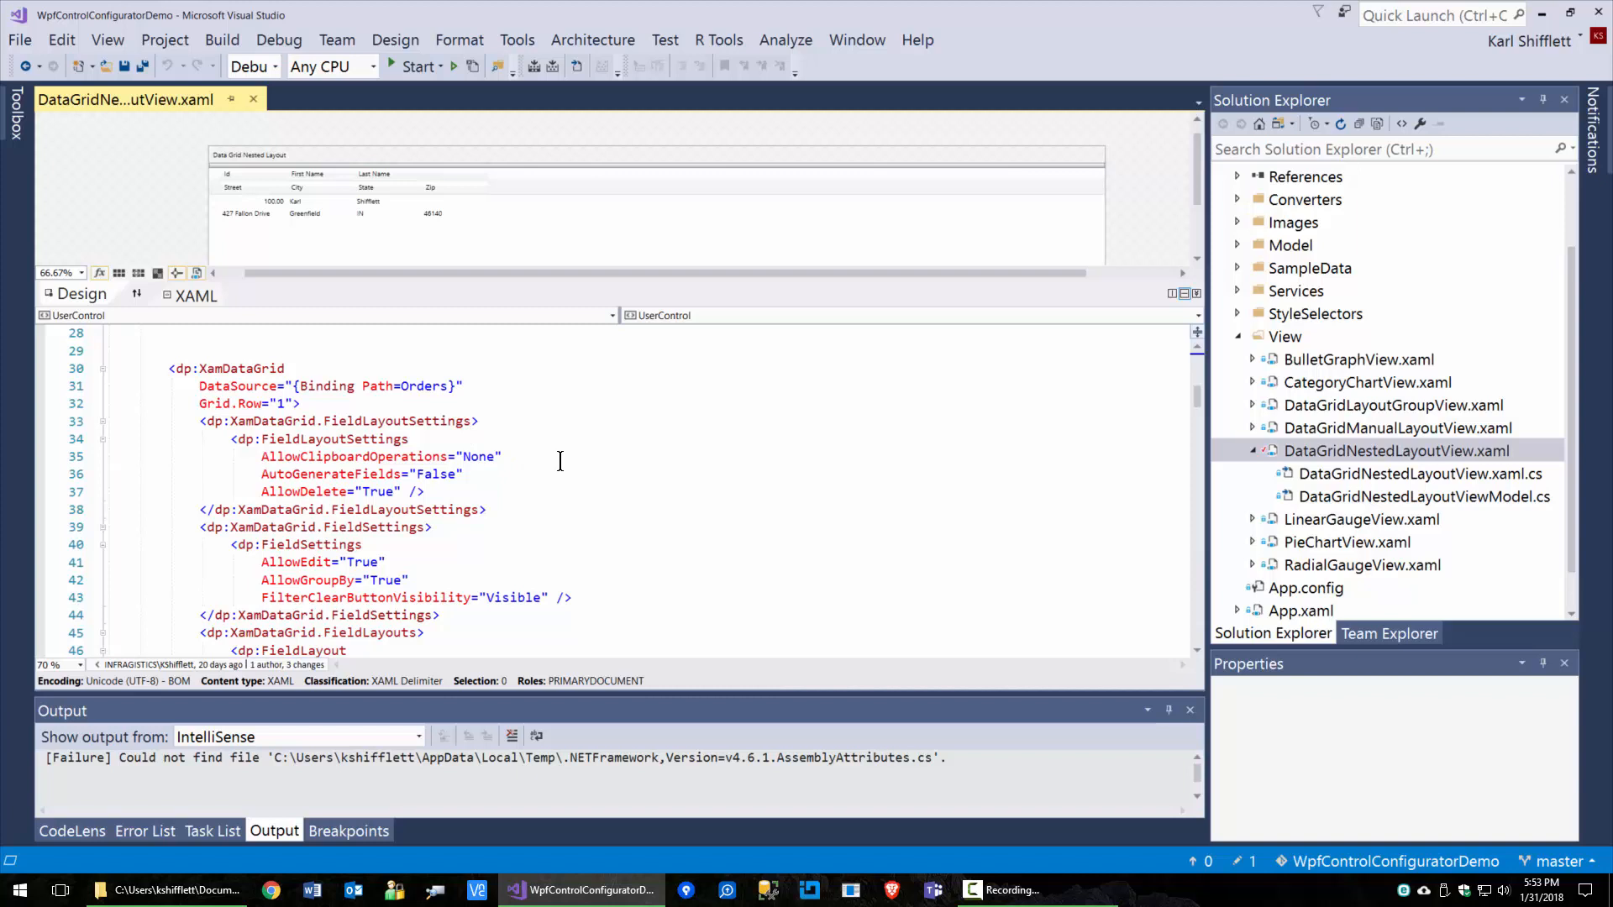
scroll(560, 461, "down", 4)
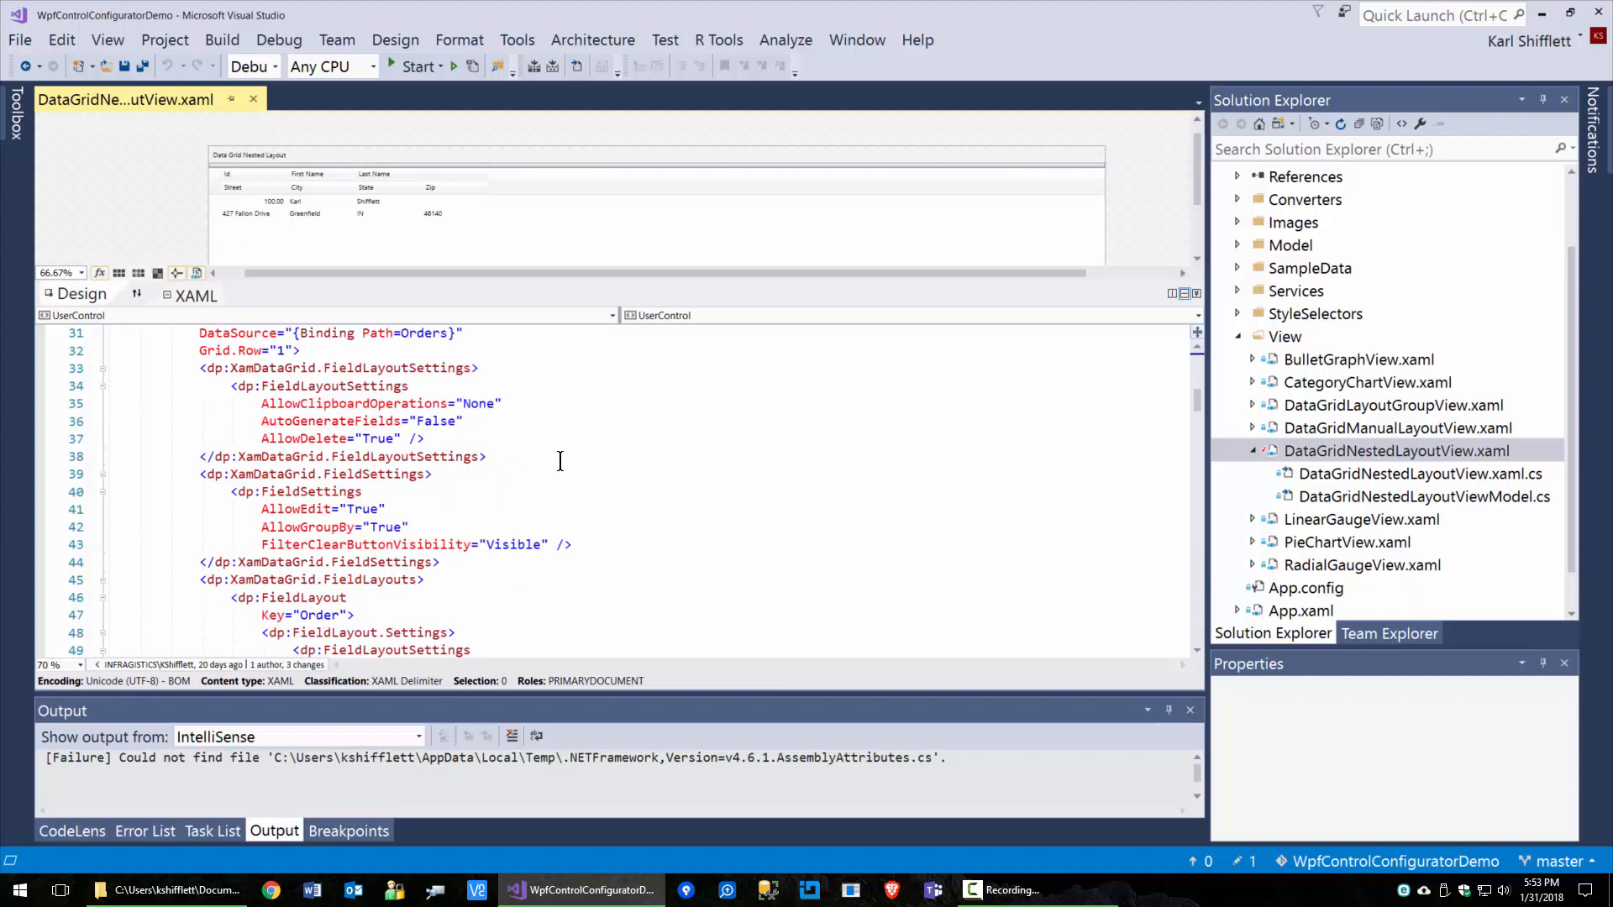
scroll(561, 462, "down", 1)
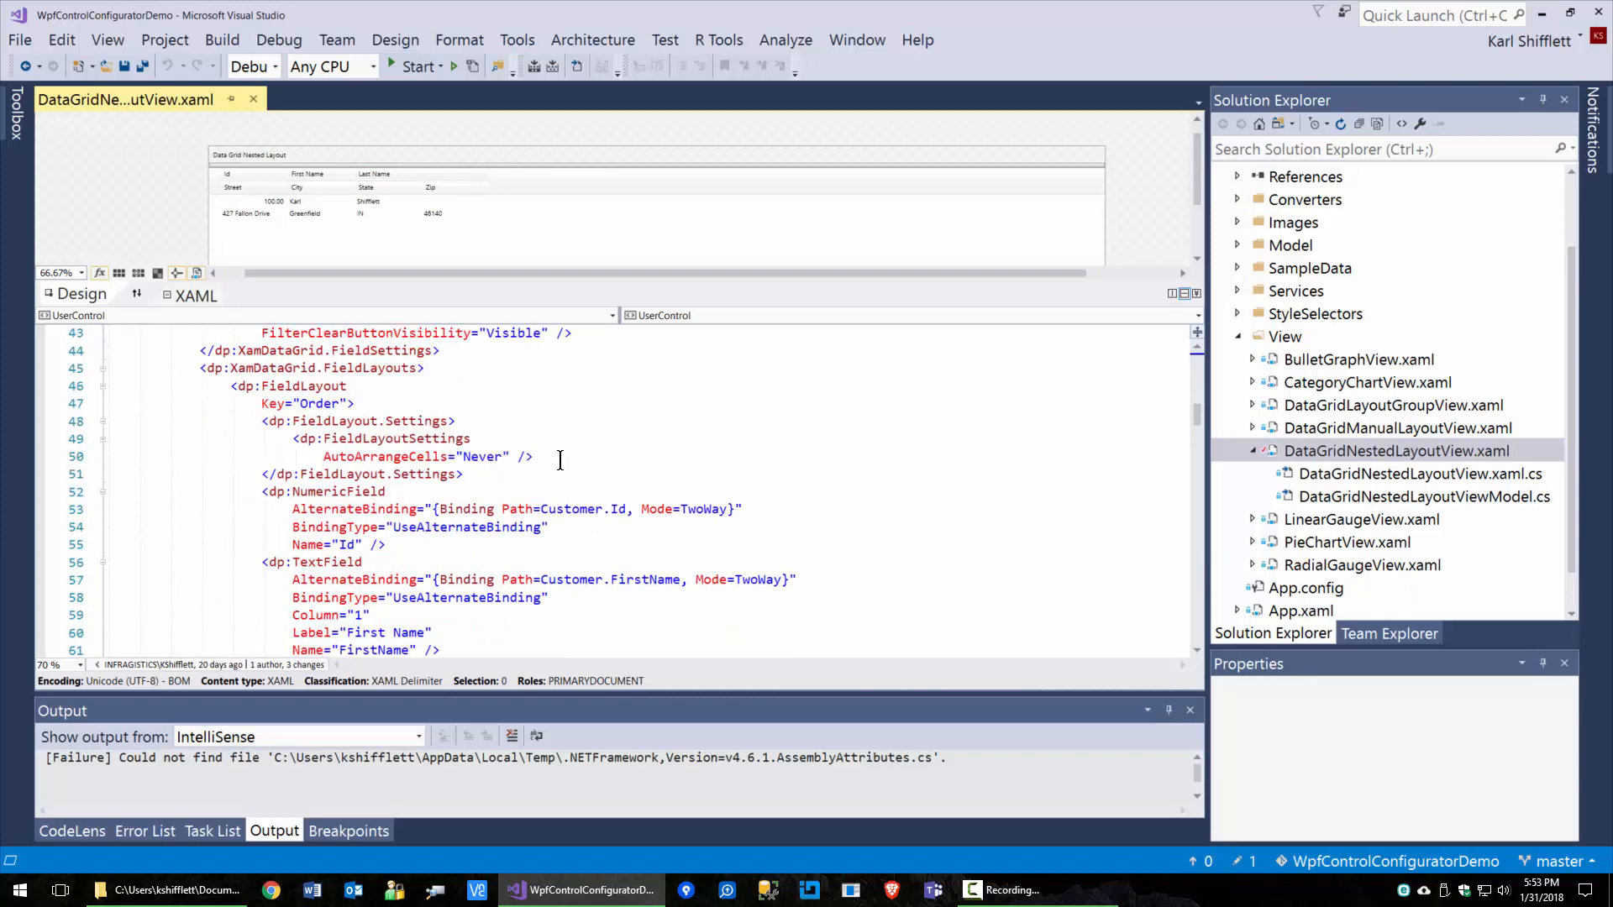
scroll(551, 416, "down", 1)
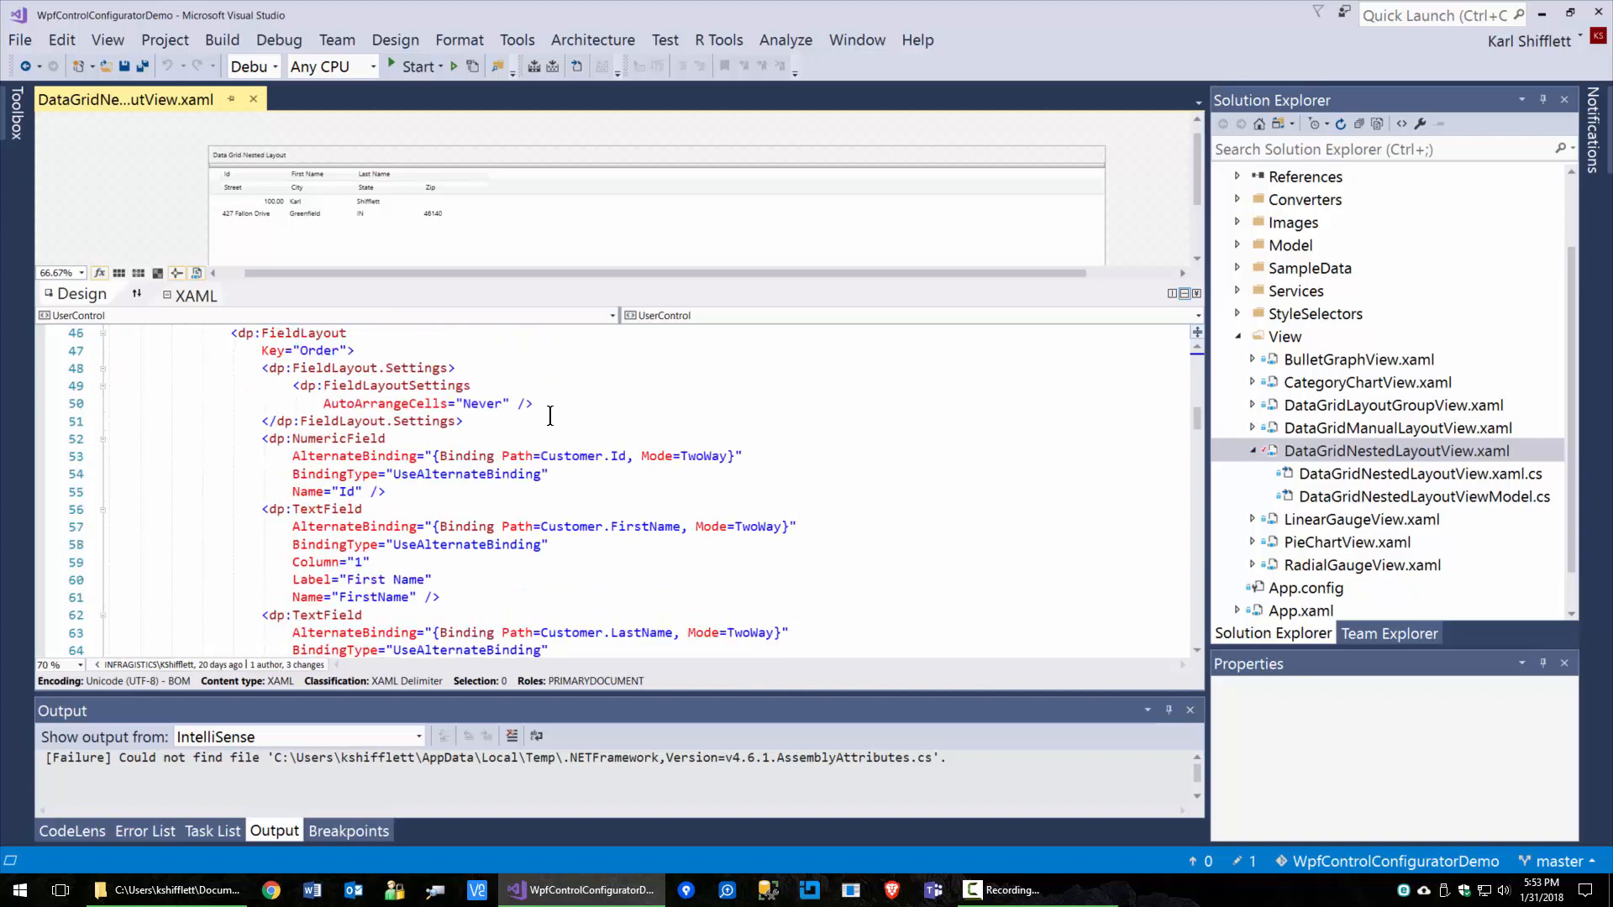